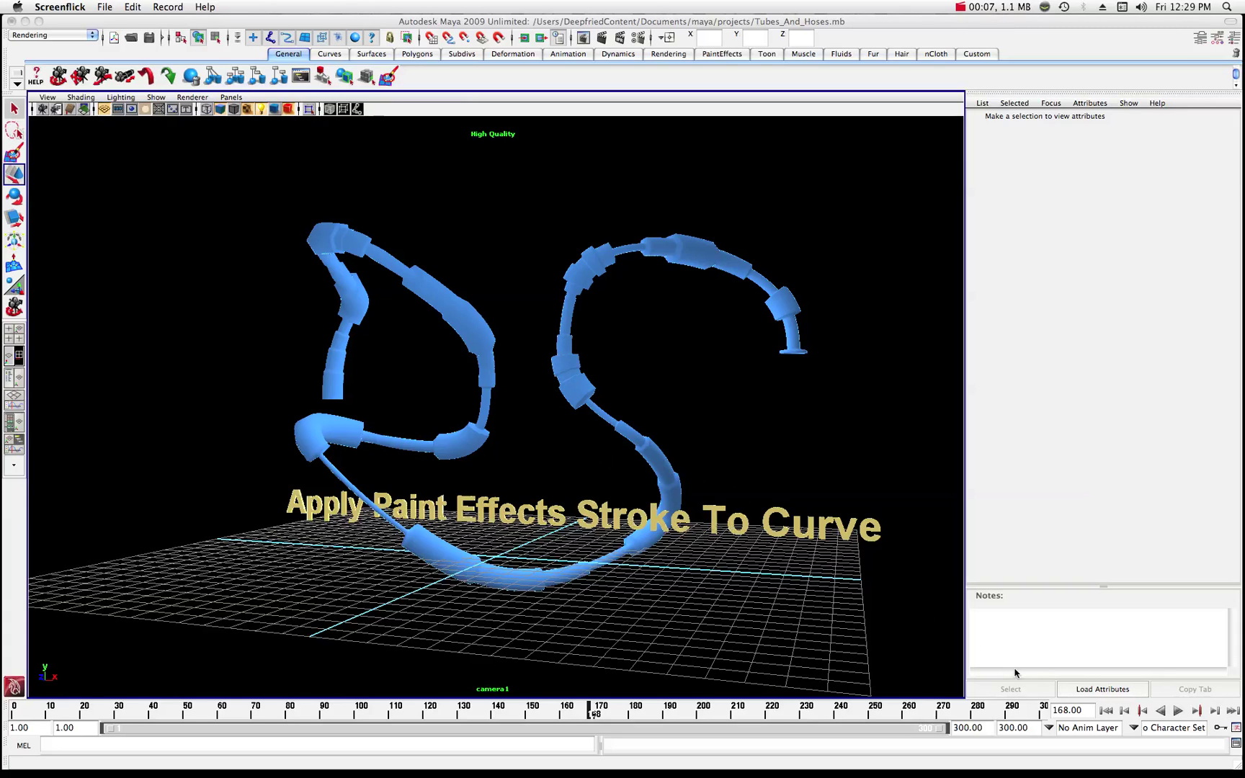
Play the hose stroke animation and stop it at frame 161.
click(1178, 711)
click(1177, 712)
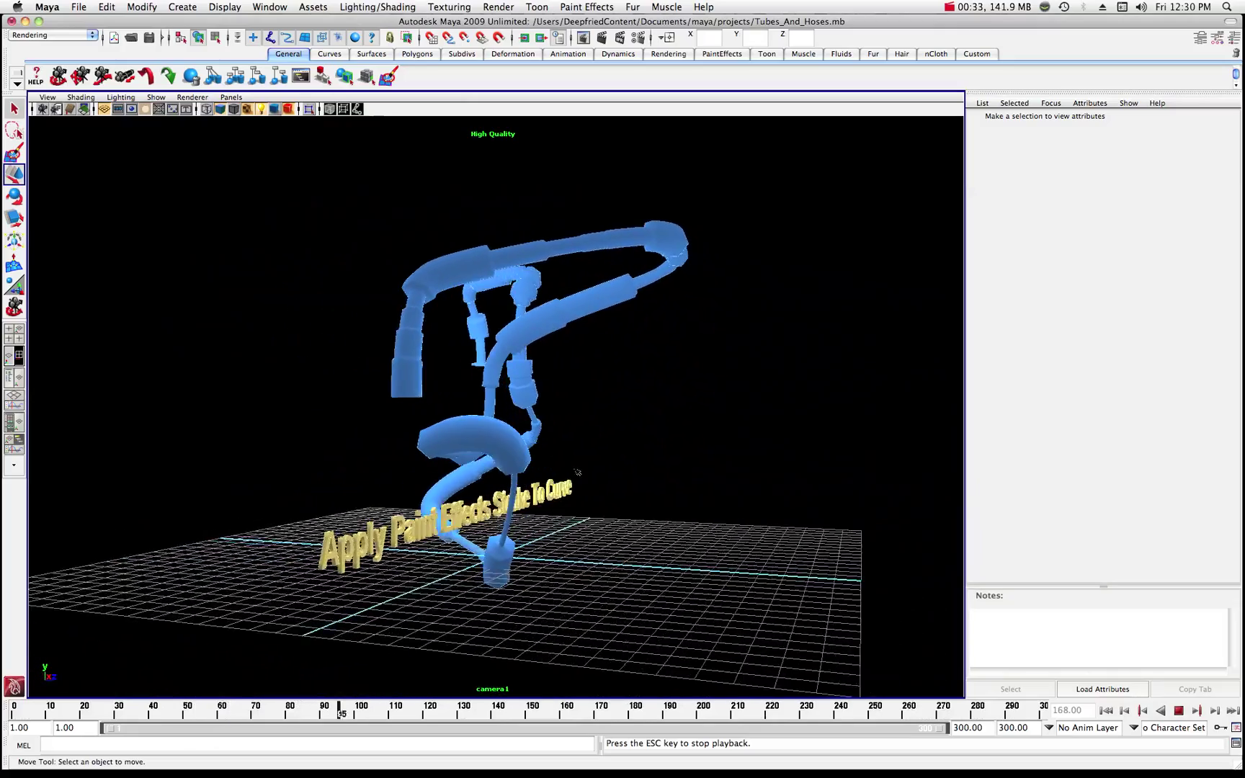
click(1177, 710)
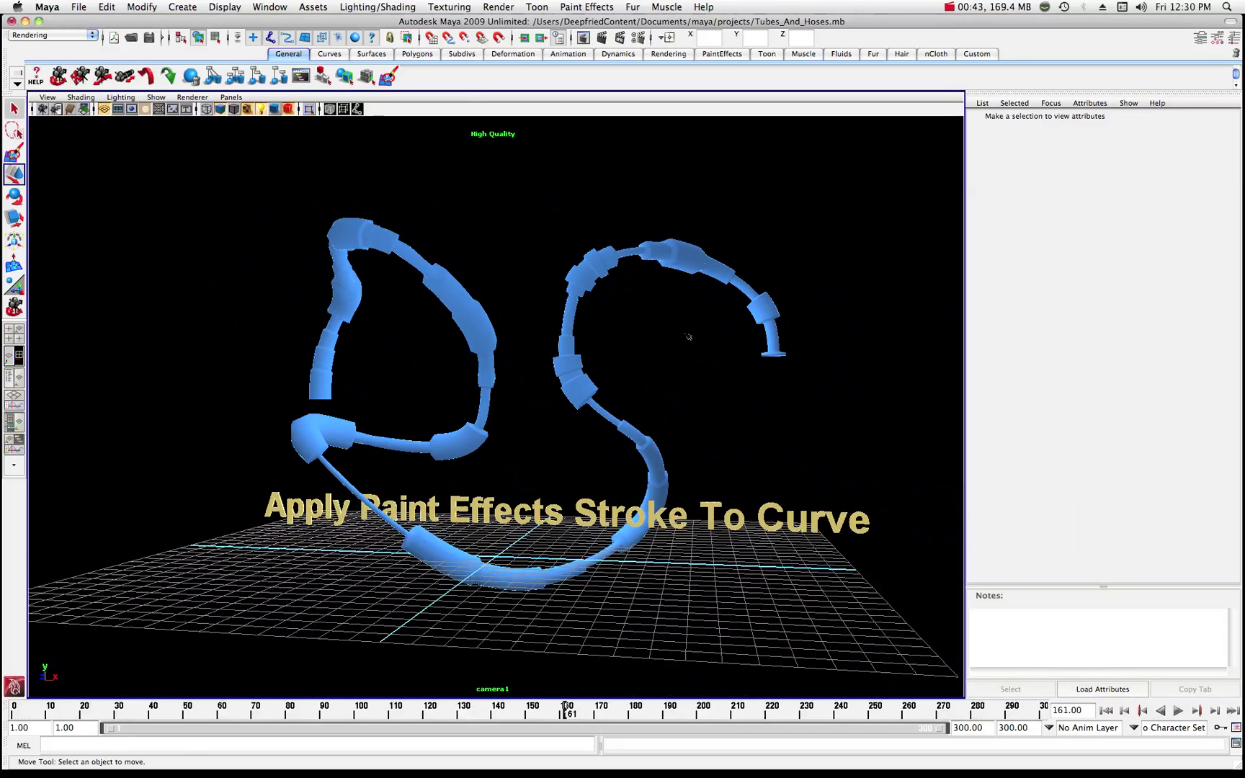
Select the hose and show strokeShape1's Pressure Scale ramp mapped to Width (0.000 to 2.000).
click(671, 257)
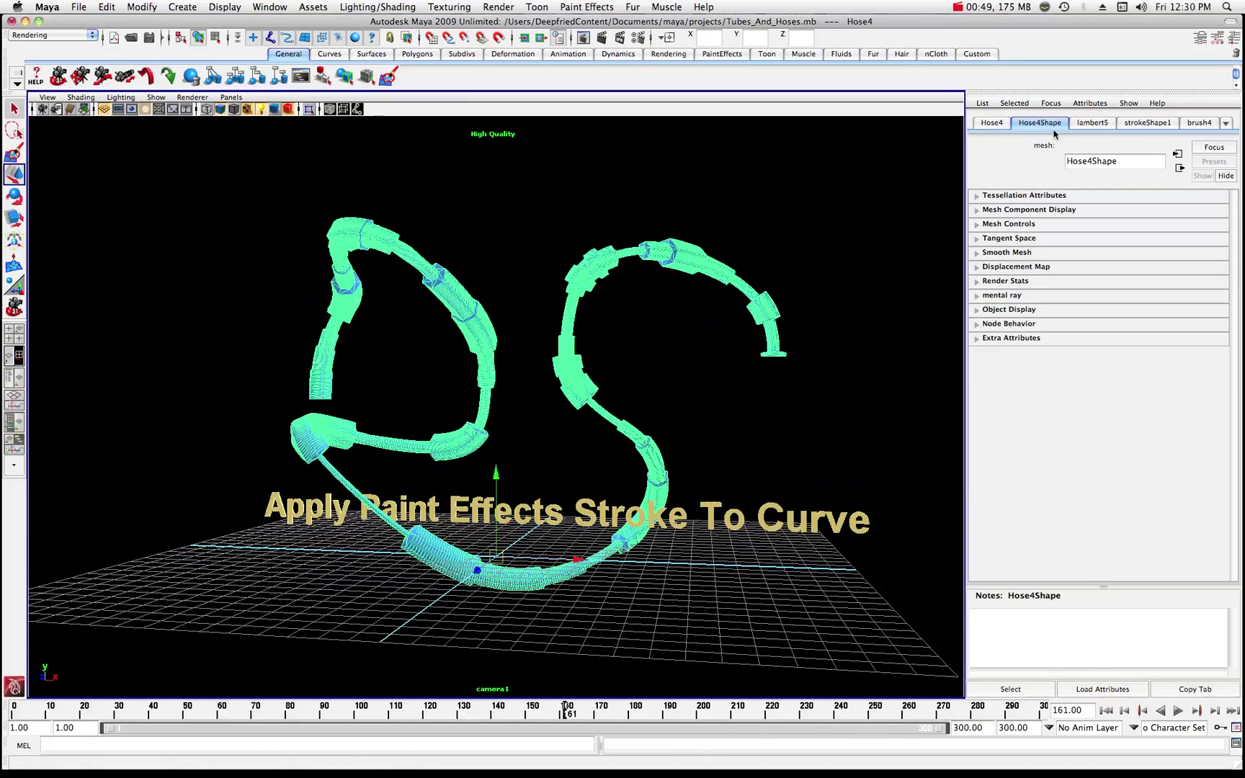
click(1141, 124)
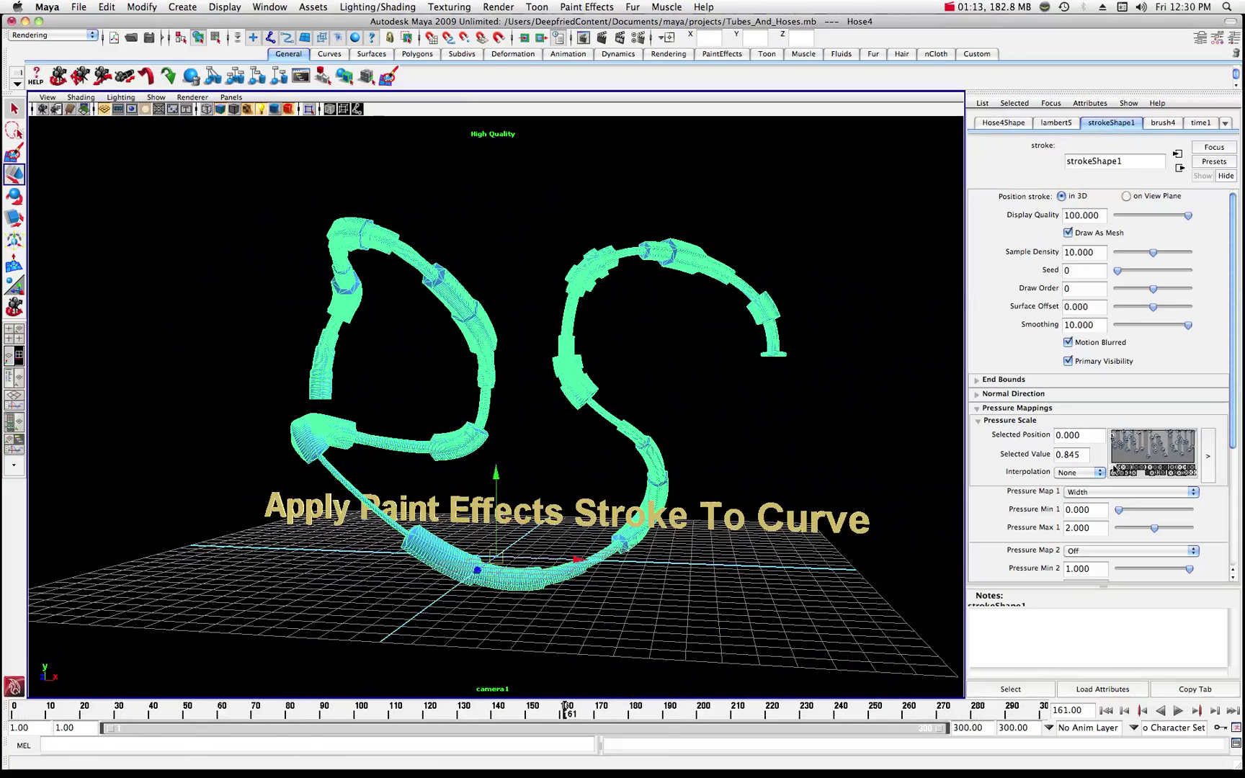
Open the pressureScale ramp in its own enlarged editor window beside the shaded hoses.
click(1206, 454)
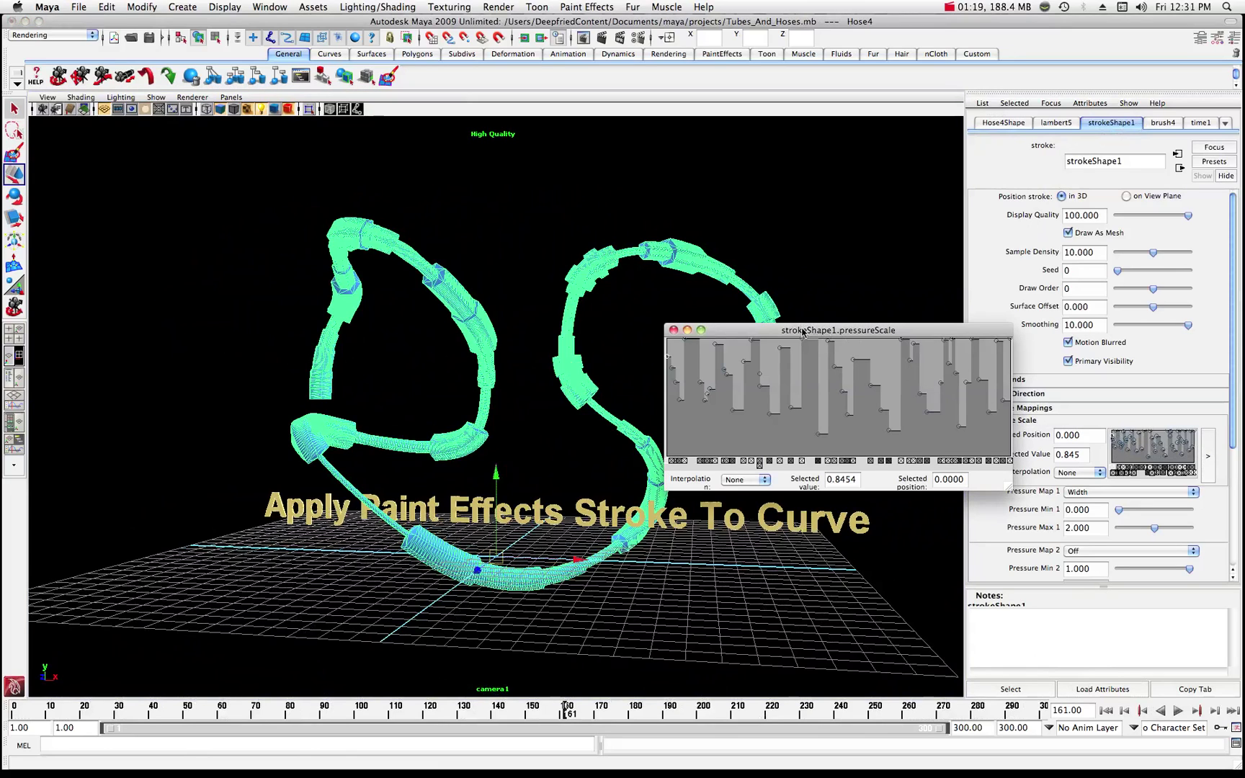
drag(802, 331, 611, 276)
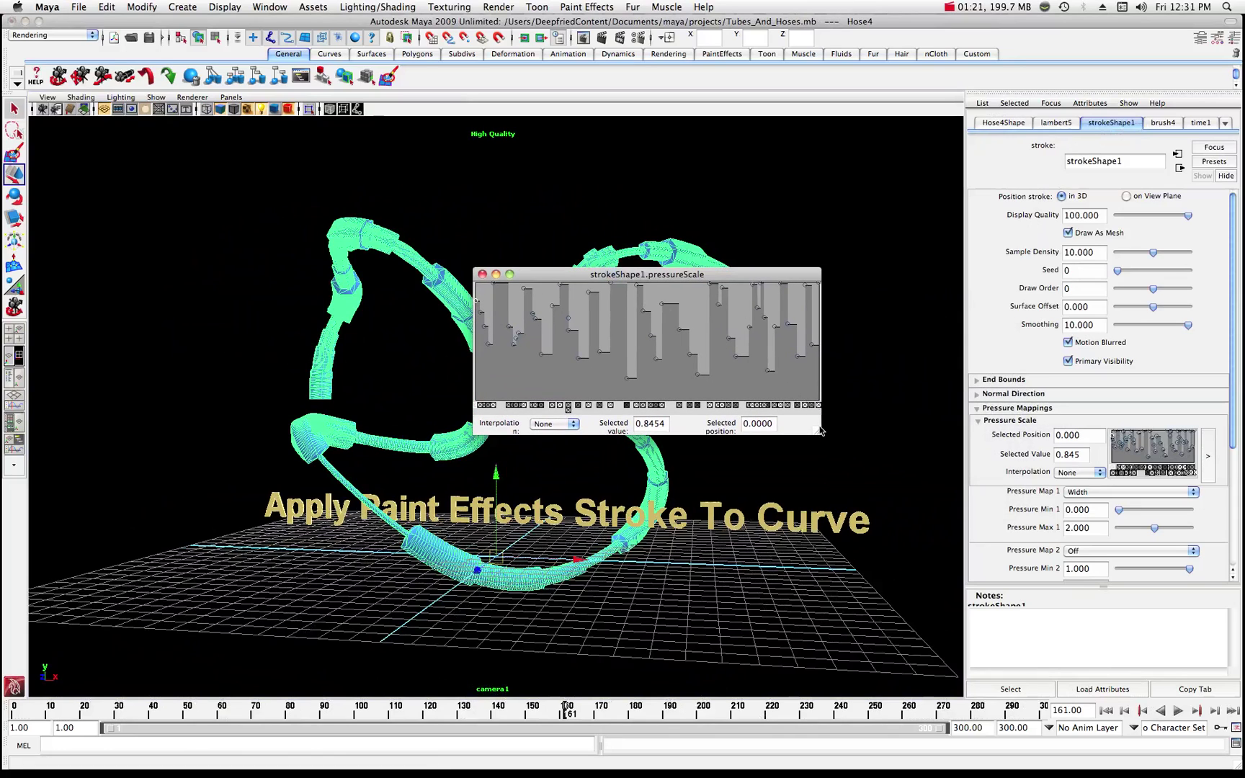
drag(819, 431, 995, 513)
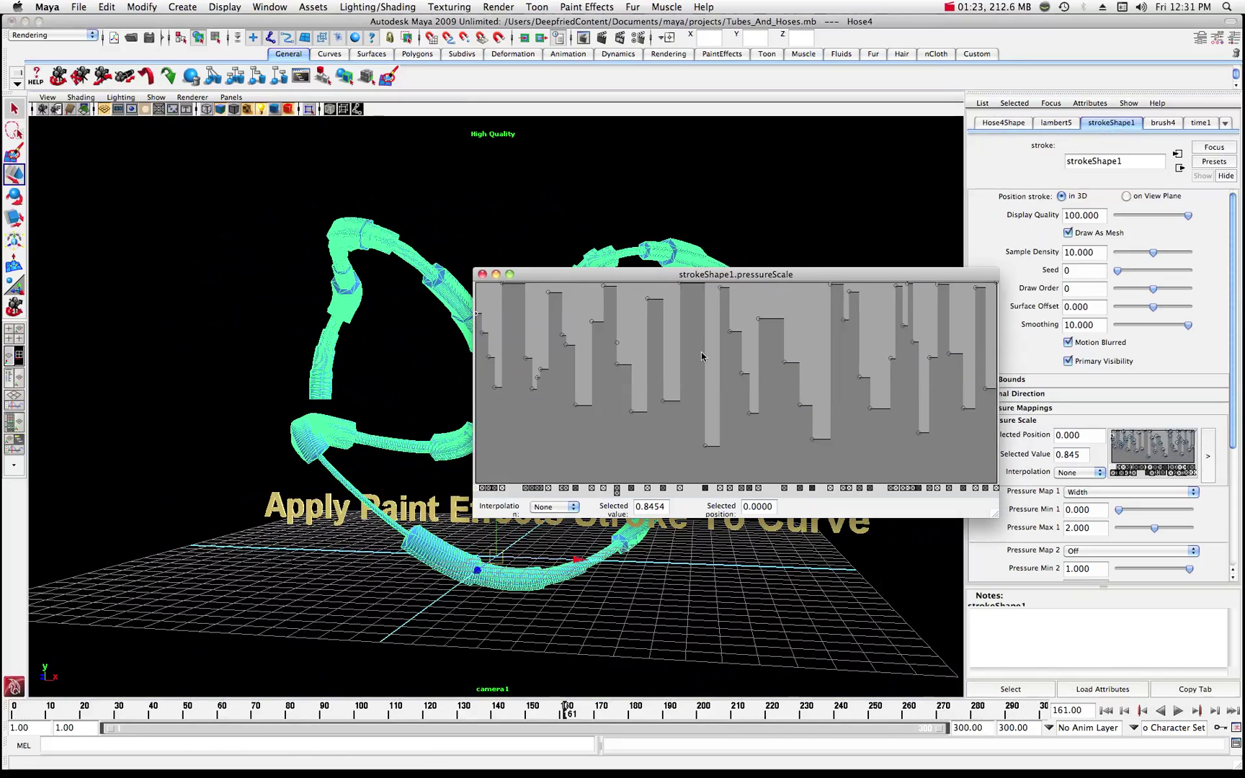
drag(567, 278, 697, 275)
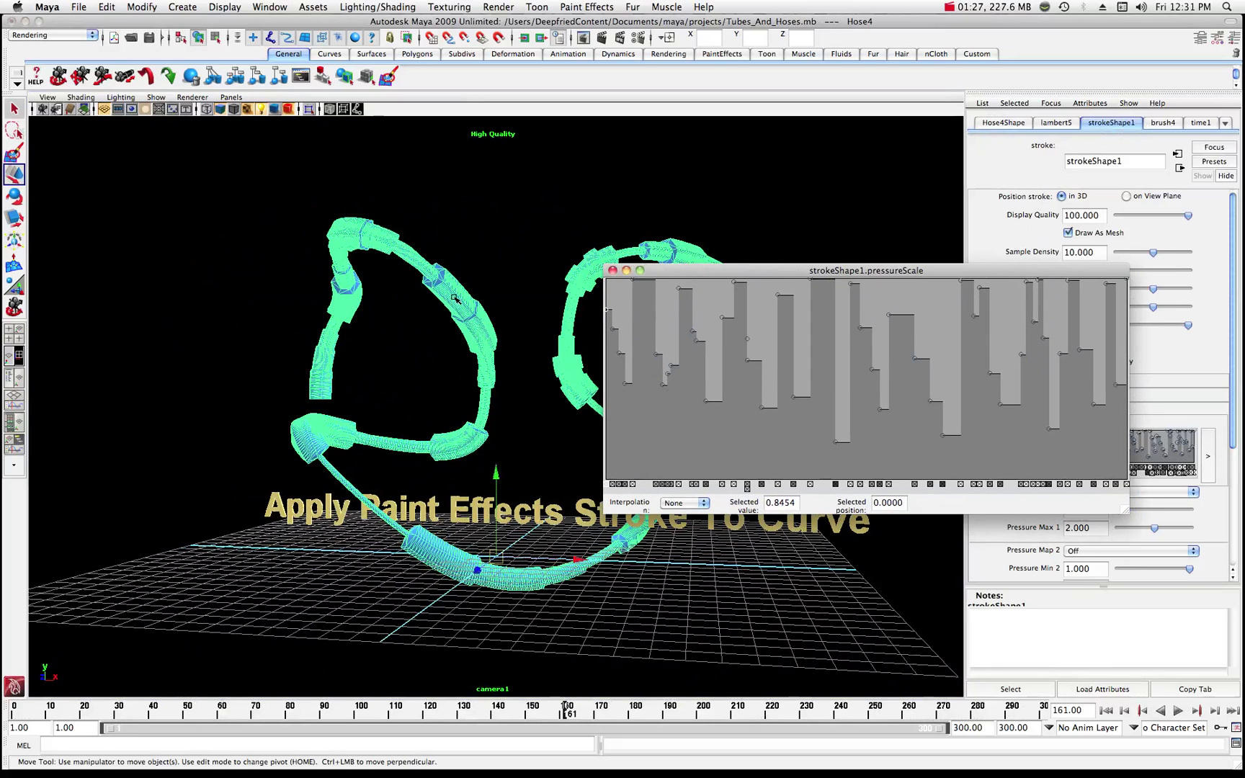
click(482, 277)
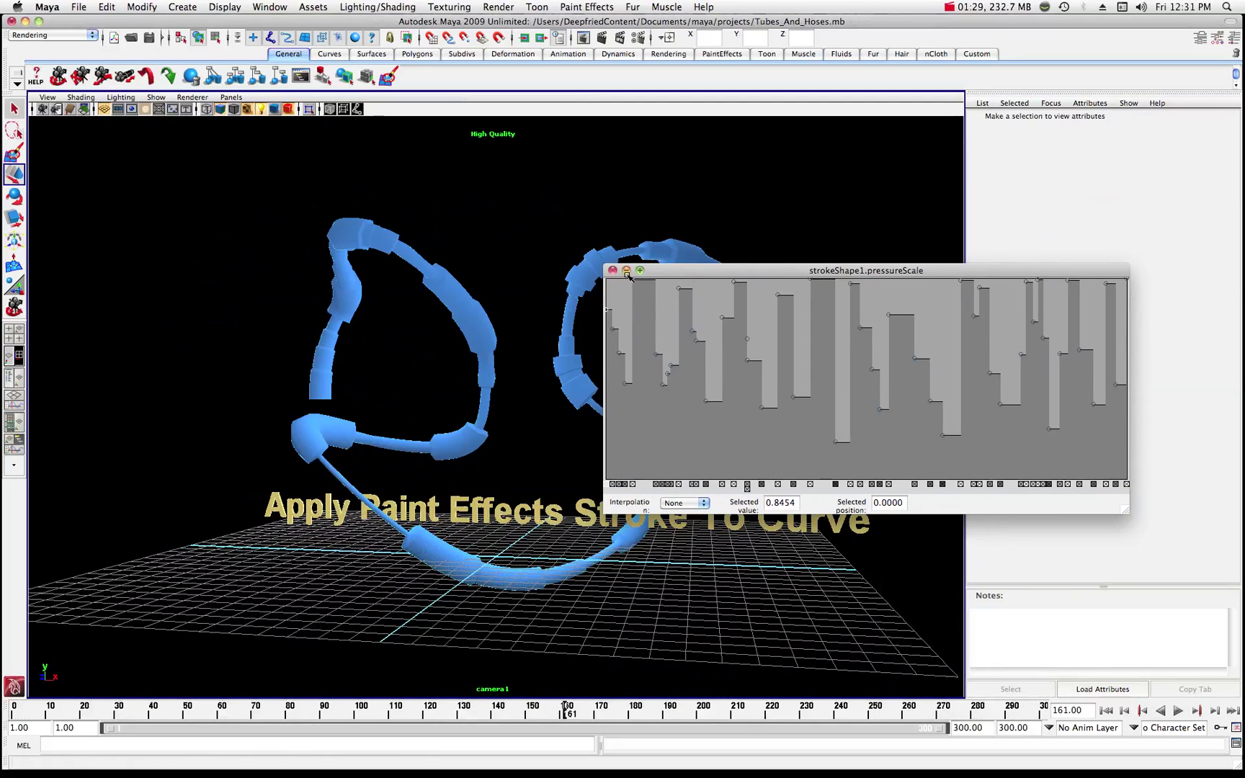
Lower pressureScale ramp points to about 0.7323, 0.6387 and 0.55.
click(677, 289)
drag(690, 275, 736, 176)
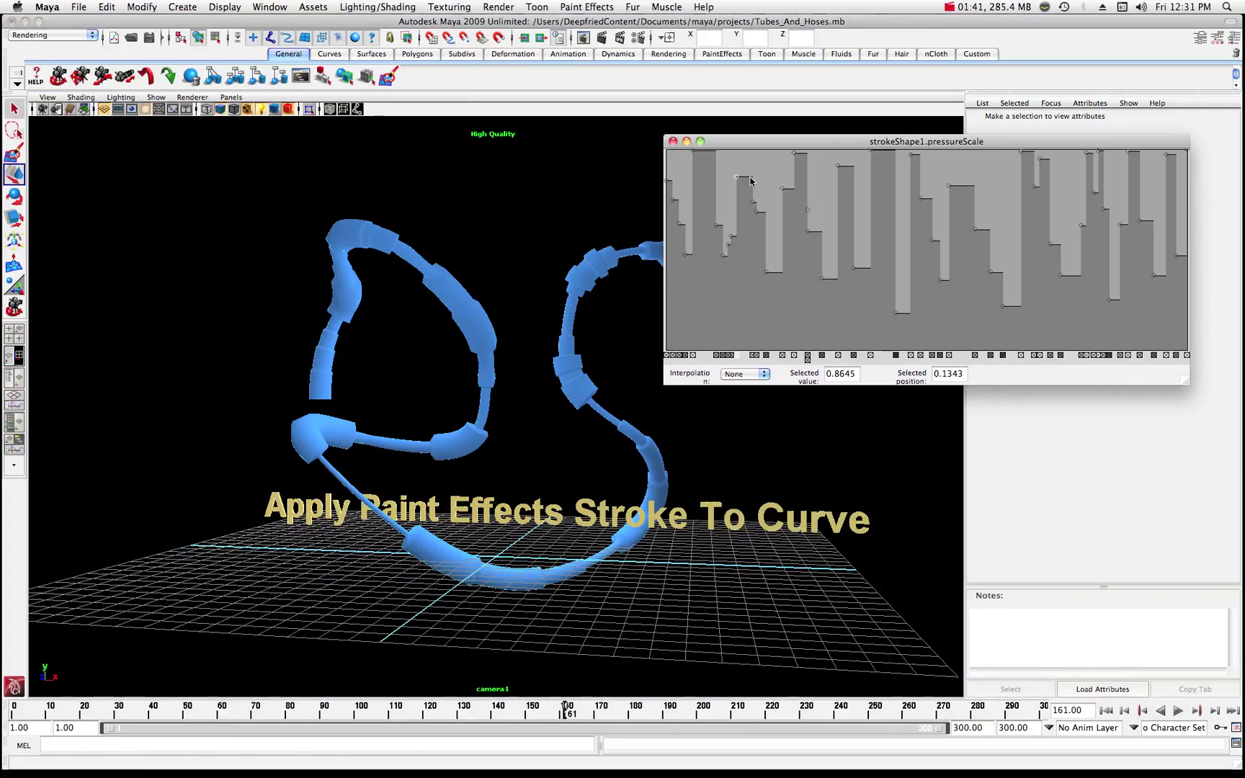
mouse_move(736, 180)
mouse_down()
mouse_move(744, 208)
mouse_move(739, 174)
mouse_up()
drag(855, 269, 851, 223)
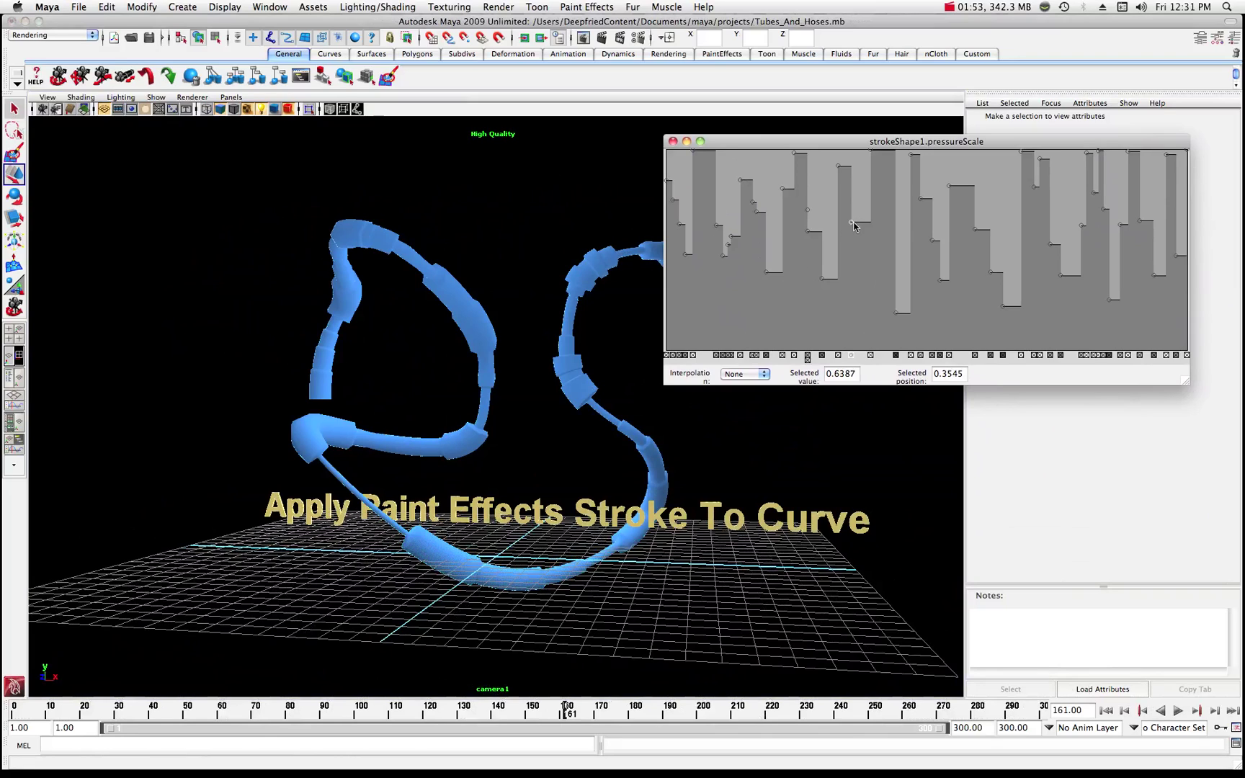
drag(851, 224, 860, 268)
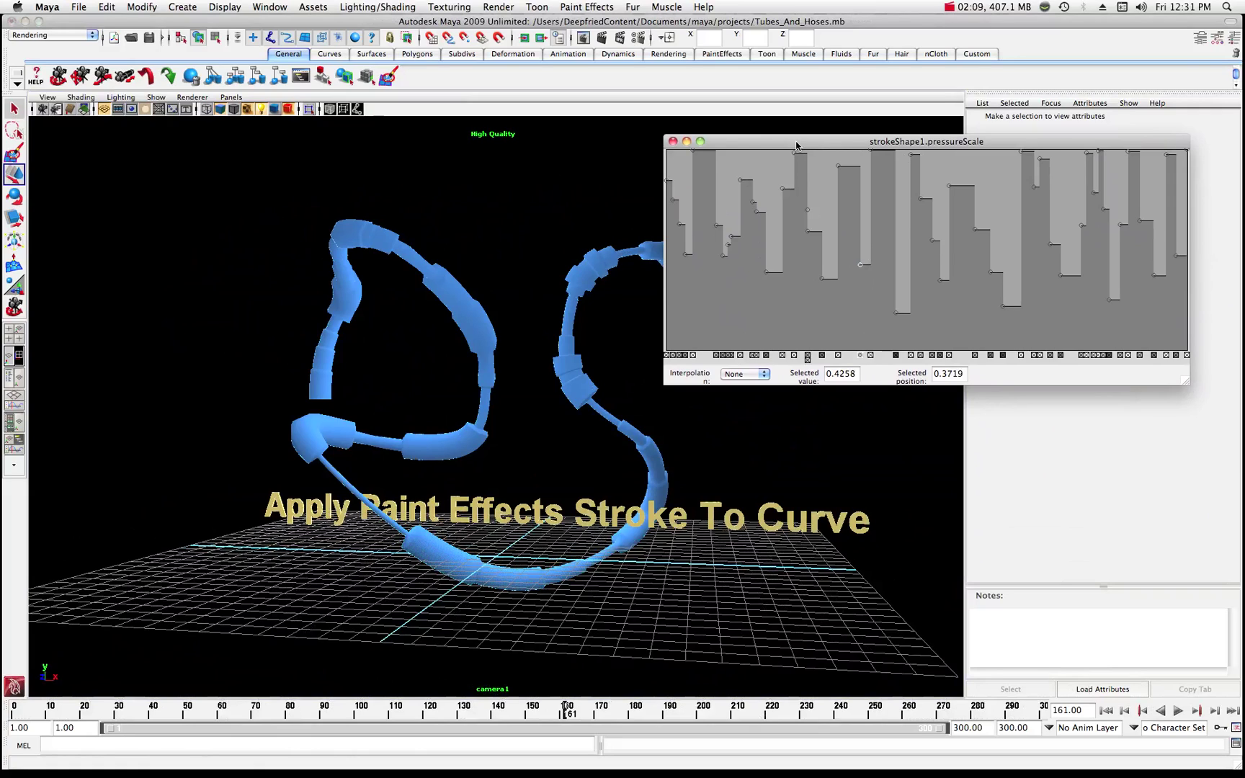
Close the ramp editor and start a new scene without saving Tubes_And_Hoses.
click(673, 142)
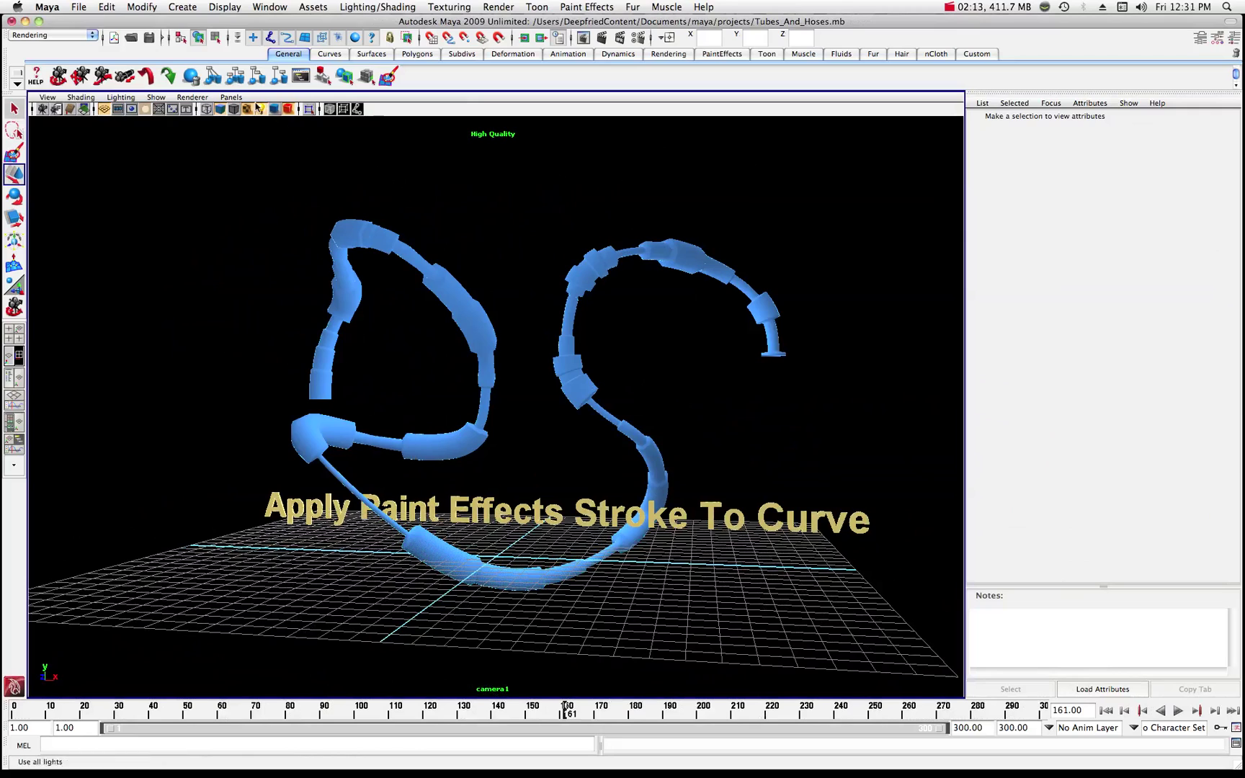
click(181, 7)
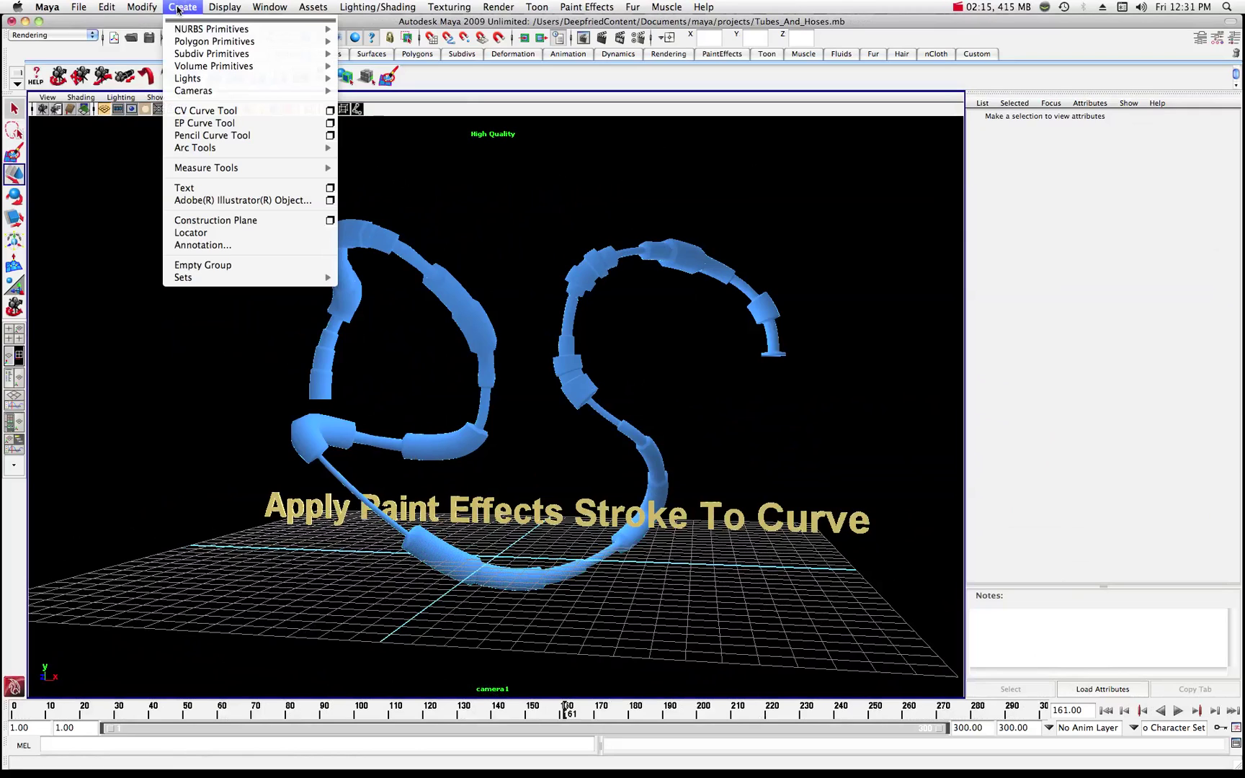
mouse_move(72, 7)
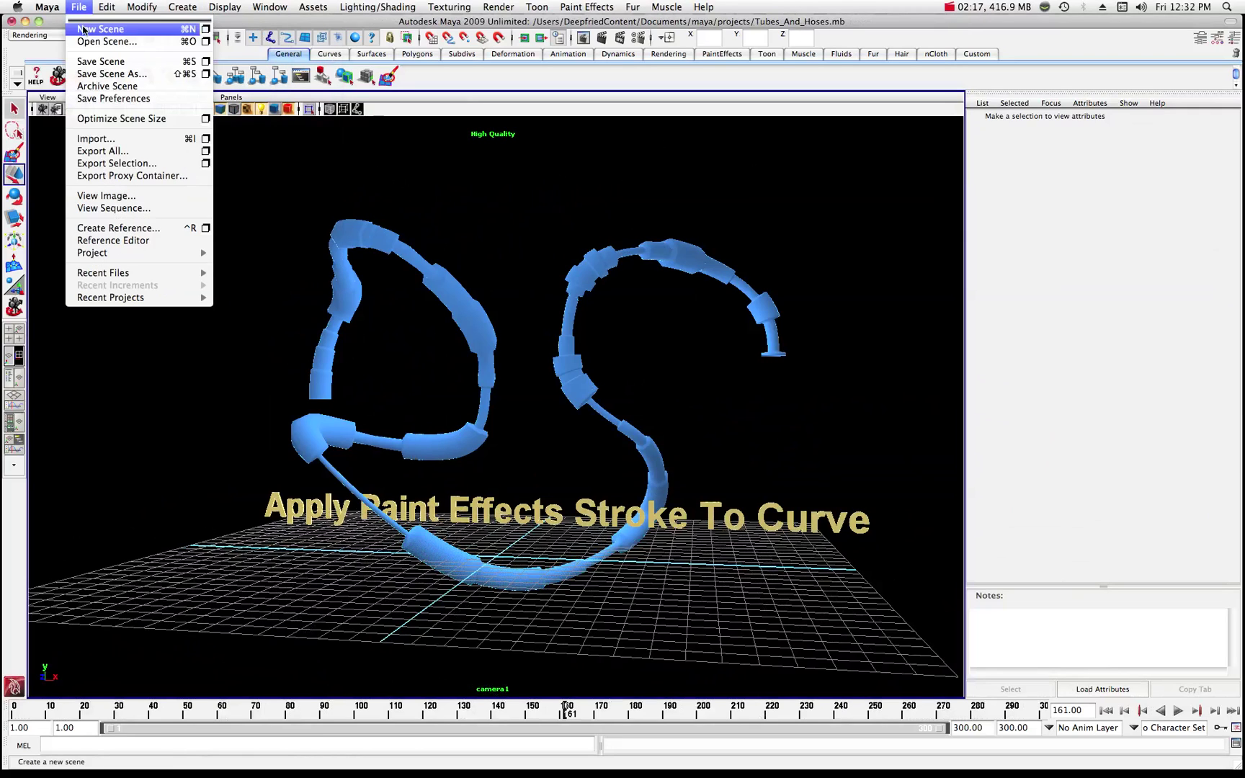
click(91, 33)
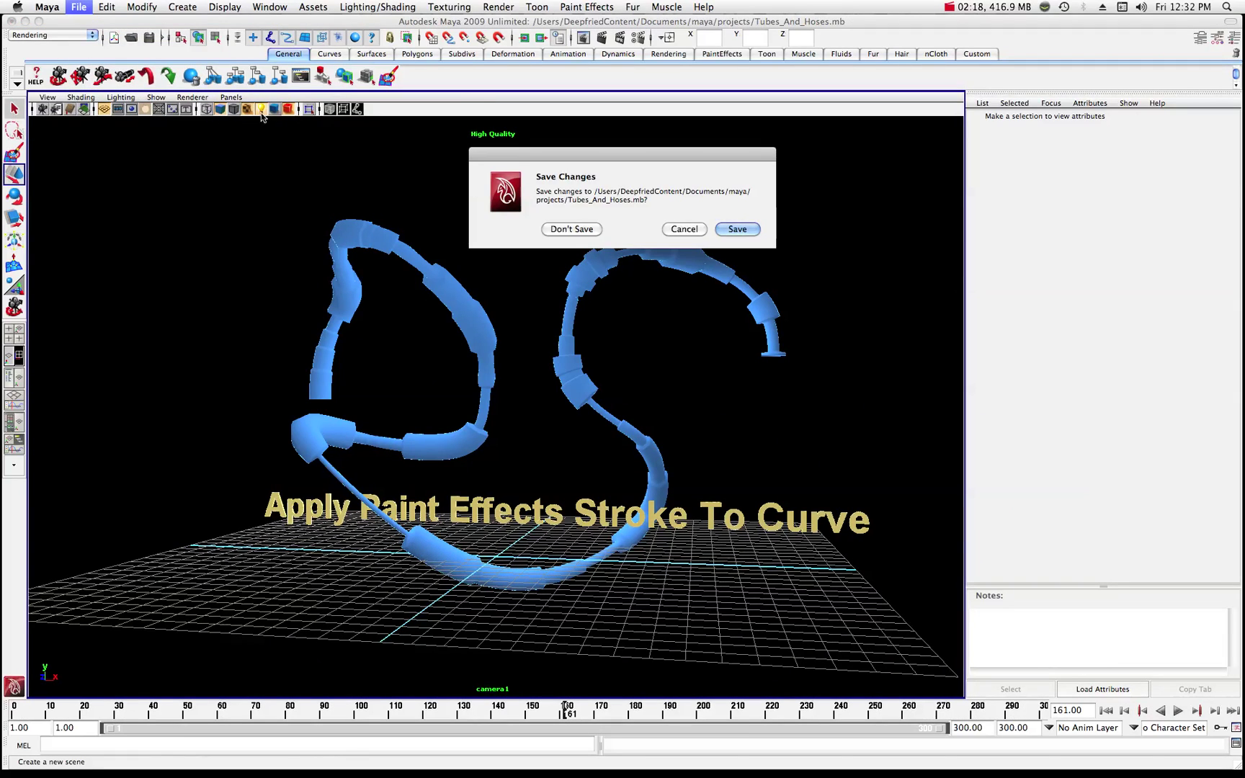
click(570, 229)
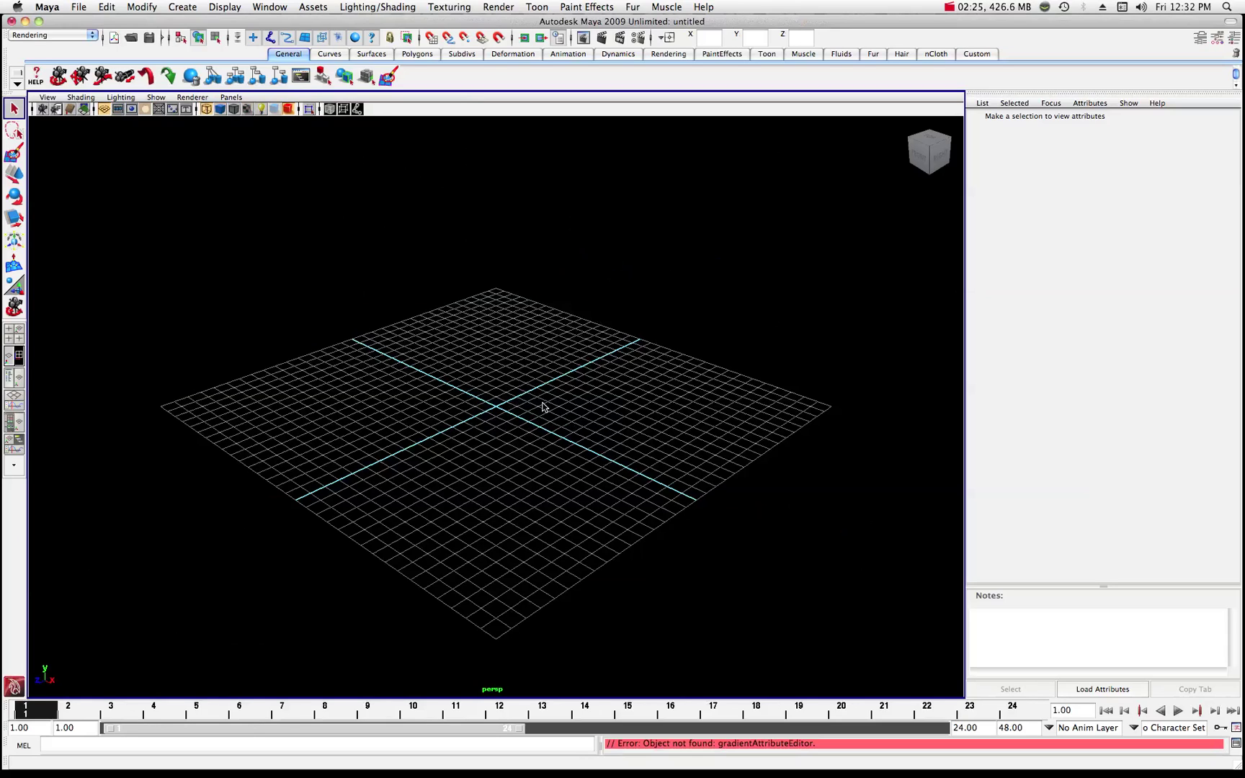
Maximize the front view and zoom out.
key(space)
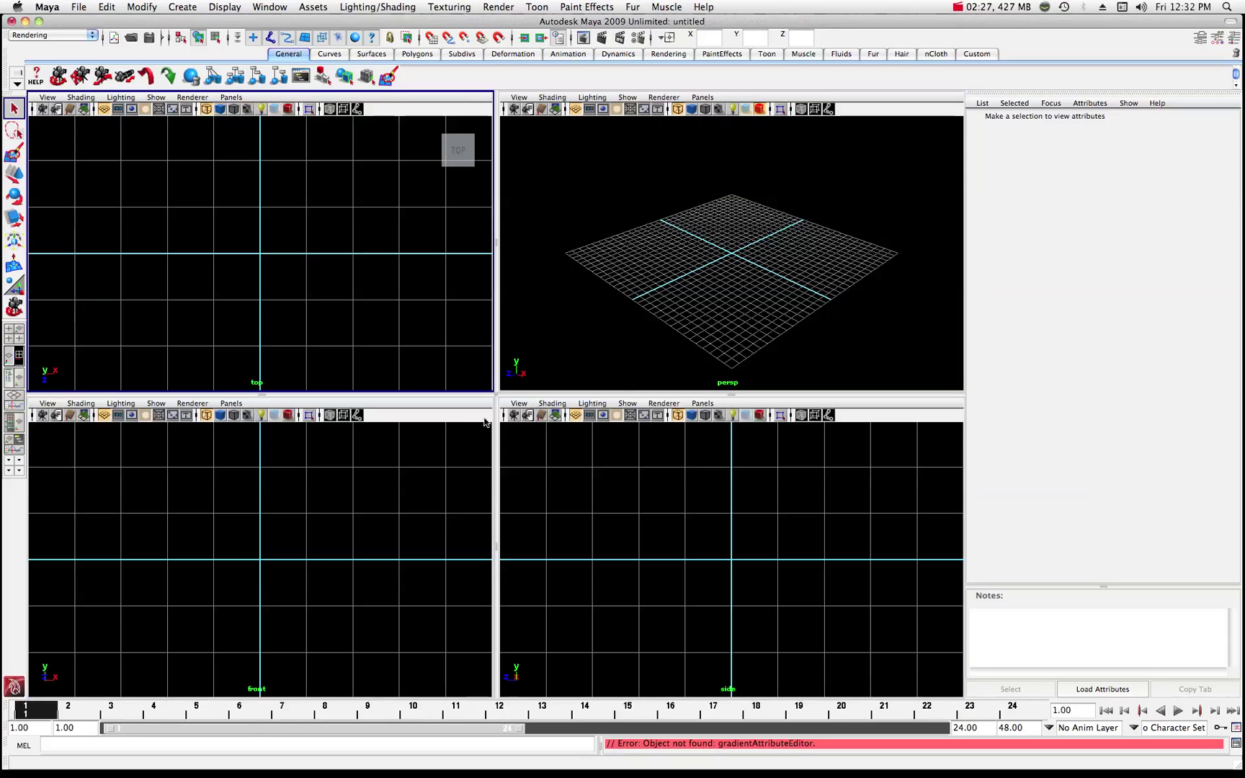
key(space)
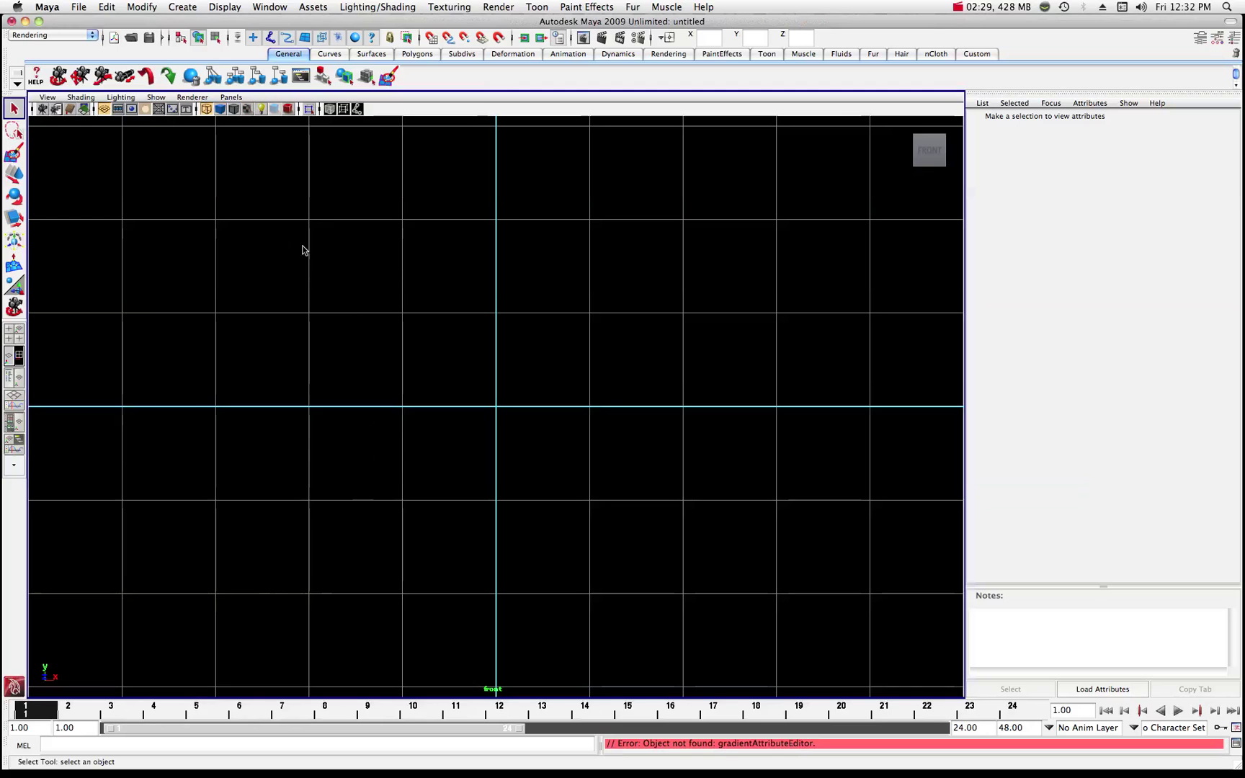
scroll(339, 331, down, 5)
scroll(342, 334, down, 4)
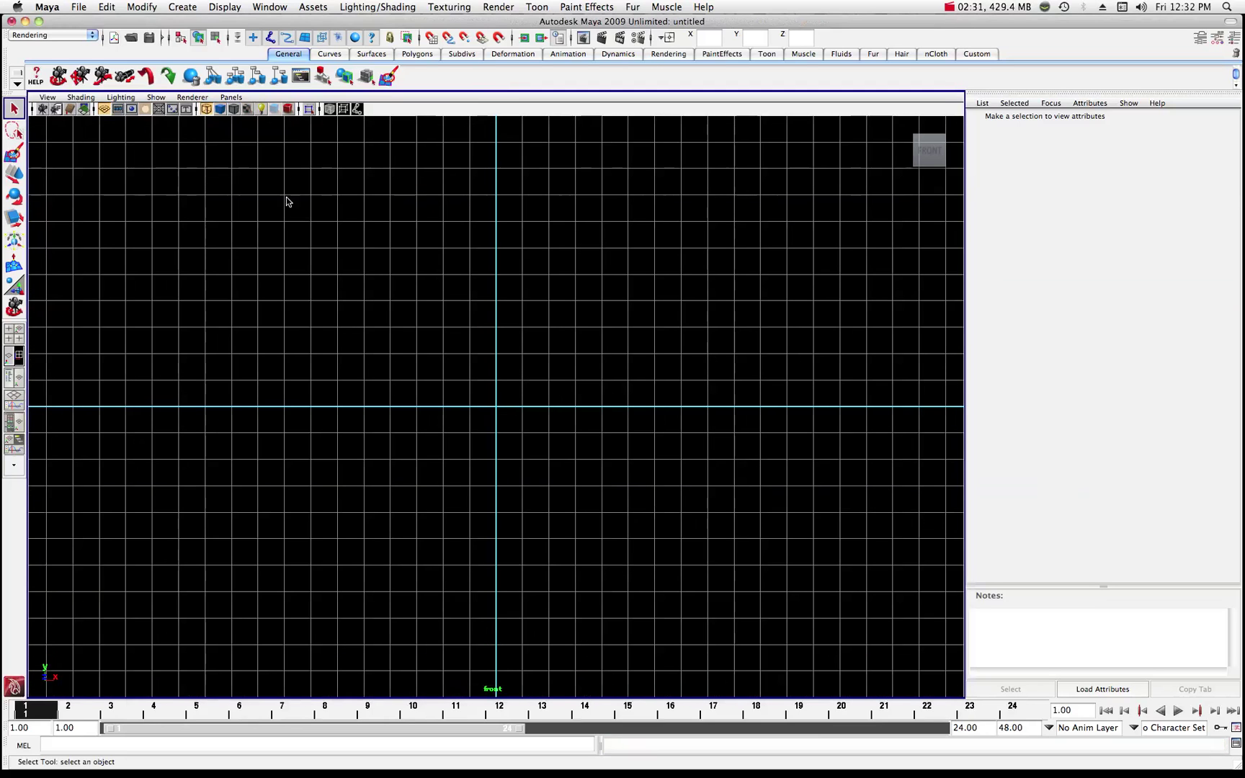
Draw a 16-point looping CV curve in the front view with the CV Curve Tool.
click(181, 7)
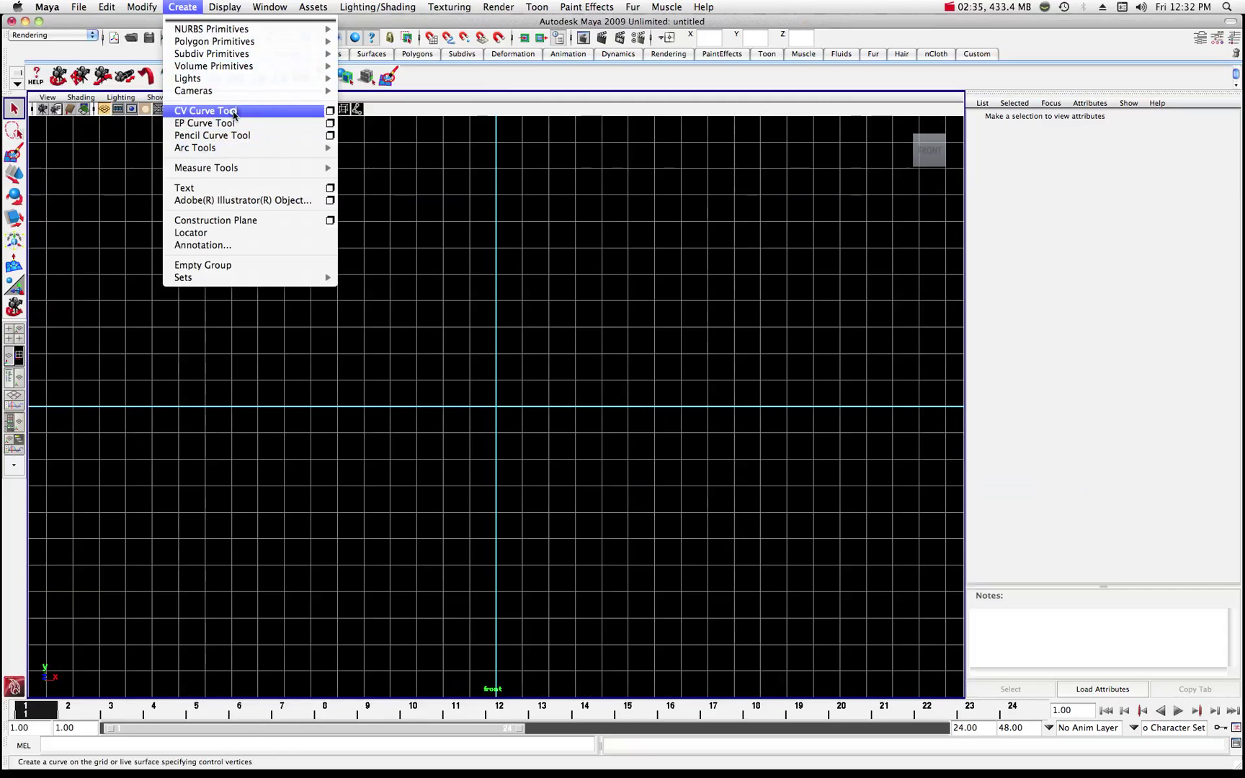
click(204, 111)
click(261, 407)
click(242, 351)
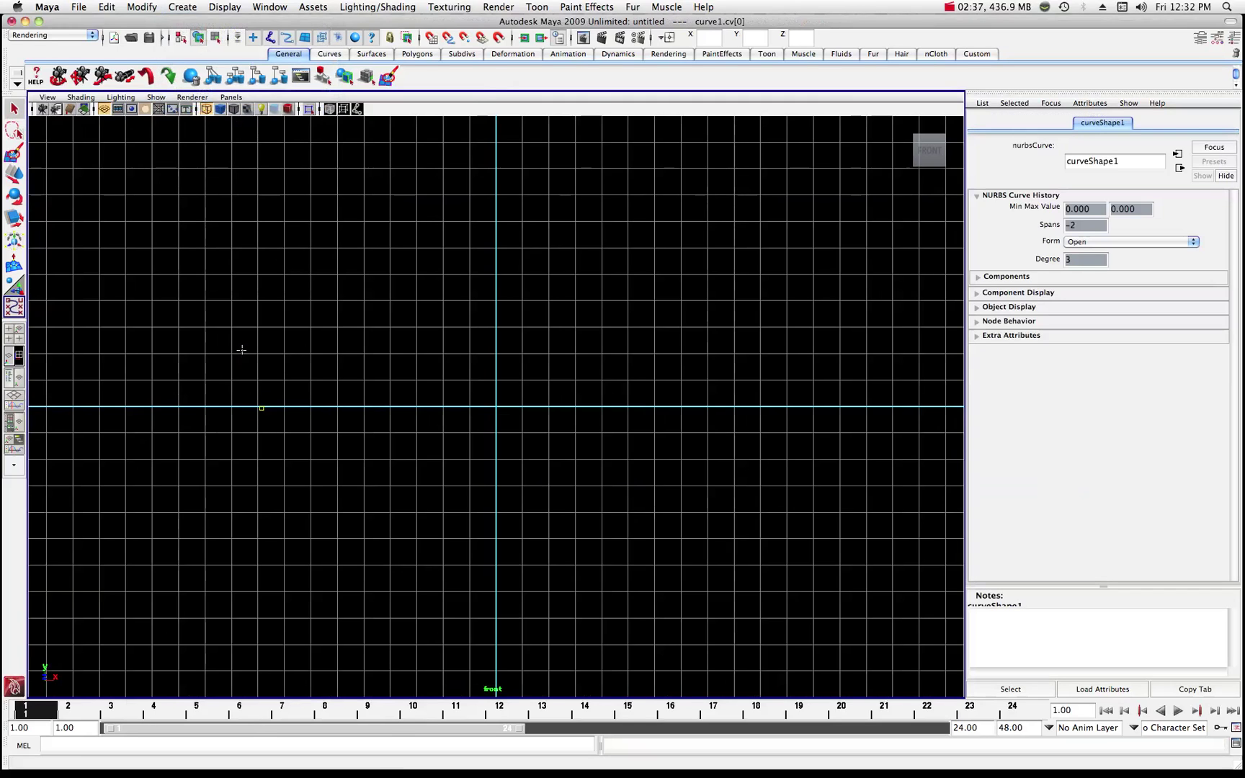
click(271, 290)
click(367, 238)
click(465, 222)
click(492, 269)
click(481, 353)
click(551, 399)
click(670, 344)
click(688, 250)
click(647, 212)
click(755, 183)
click(840, 305)
click(796, 414)
click(676, 473)
click(608, 526)
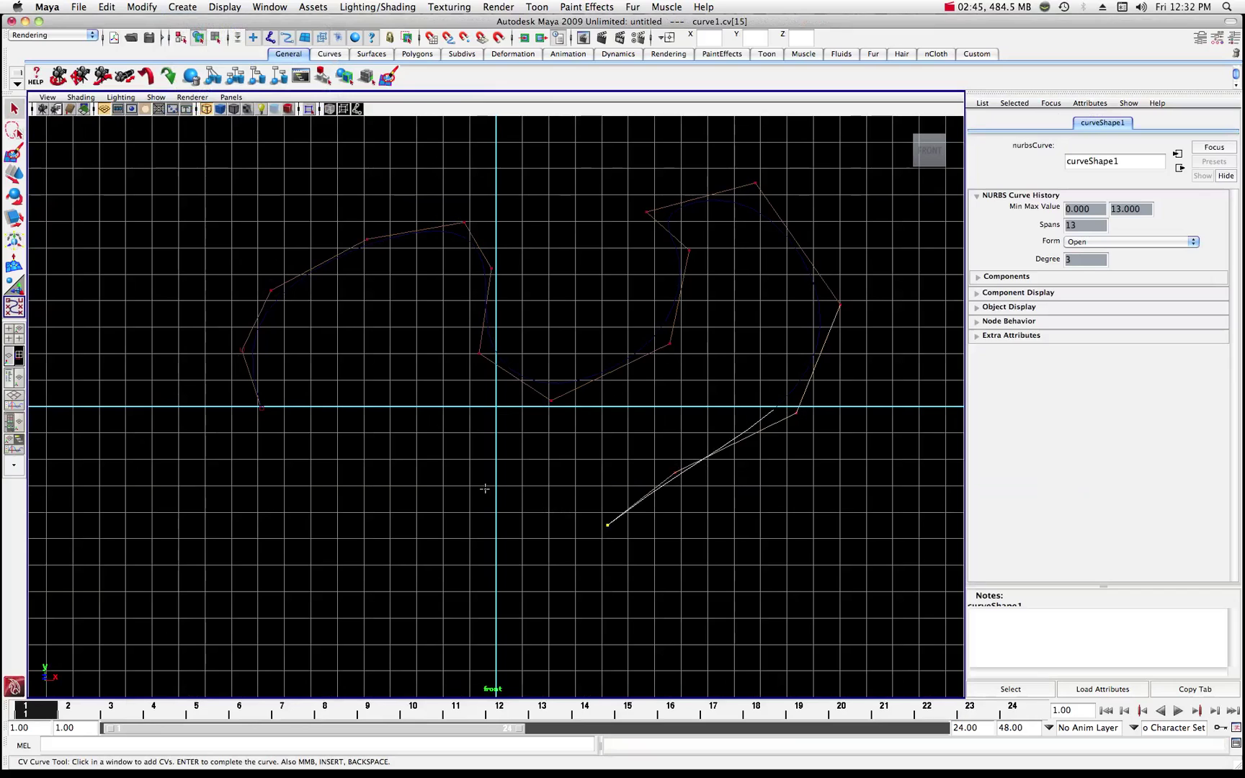
Maximize the perspective view and finish curve1 as a 13-span, degree-3 curve.
key(space)
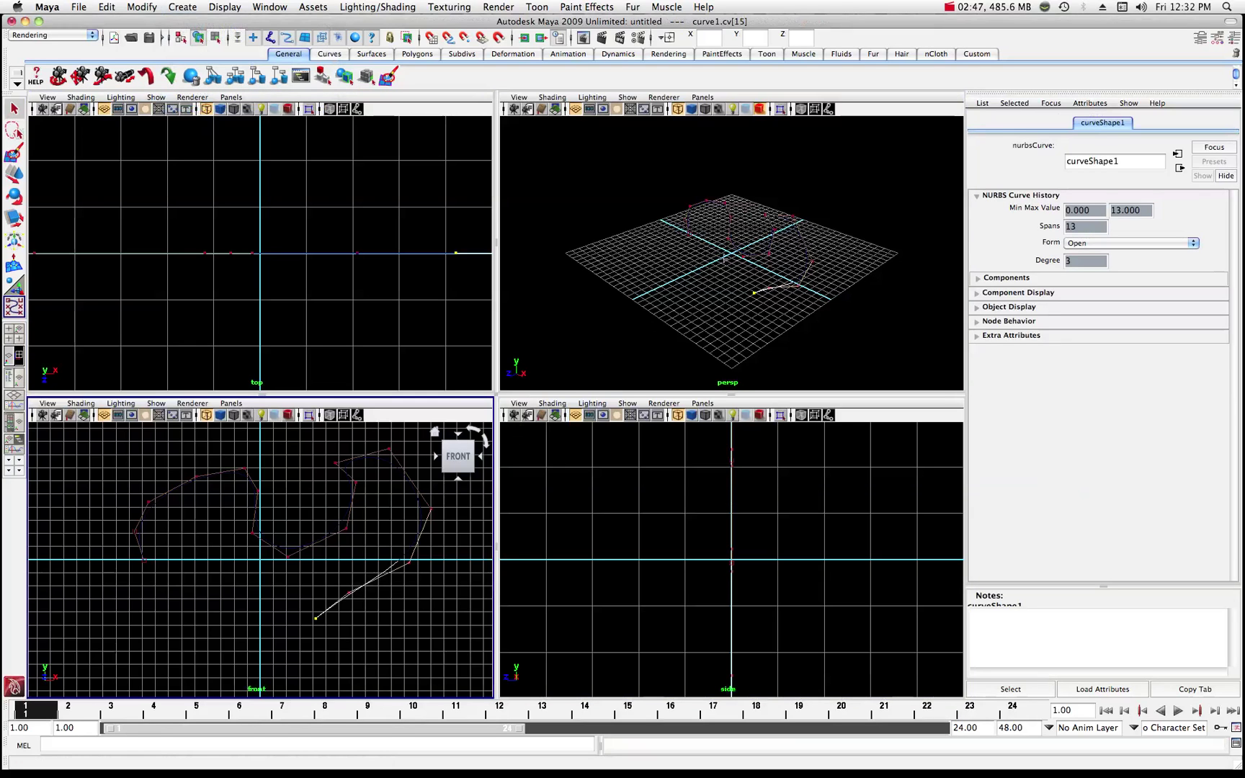
key(space)
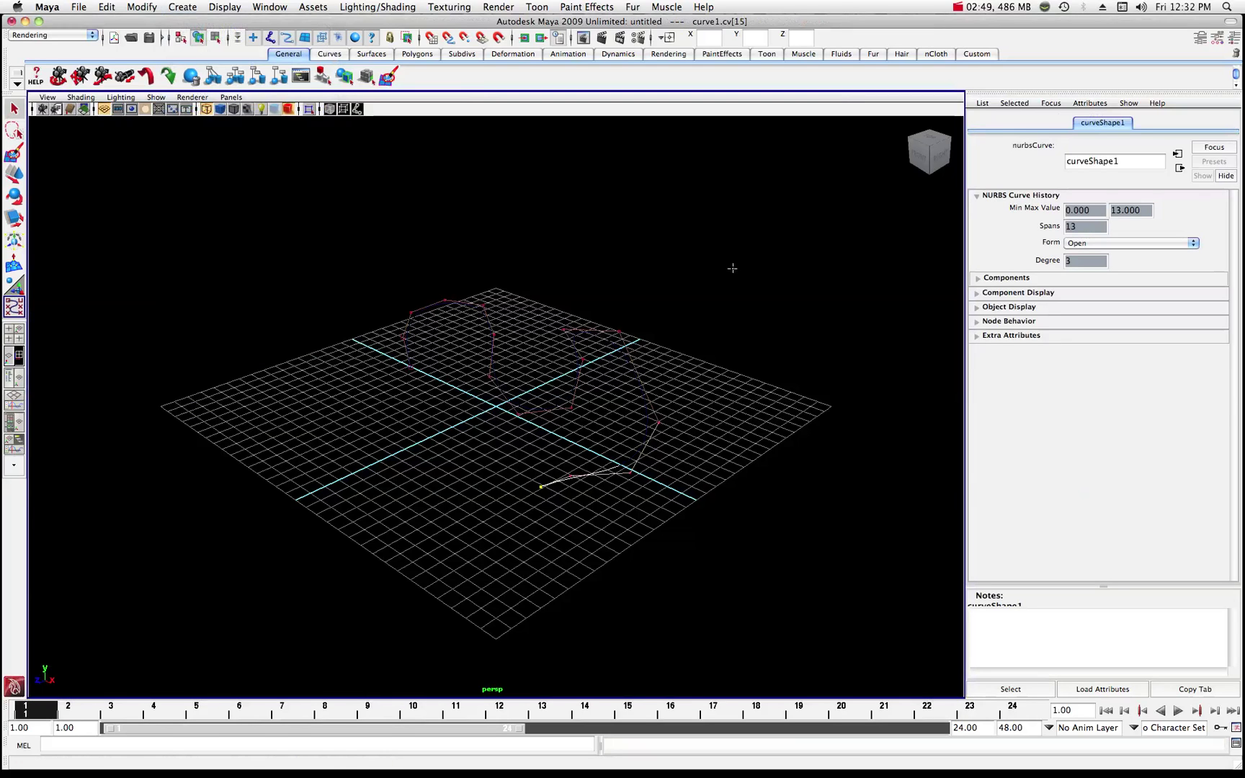
click(14, 108)
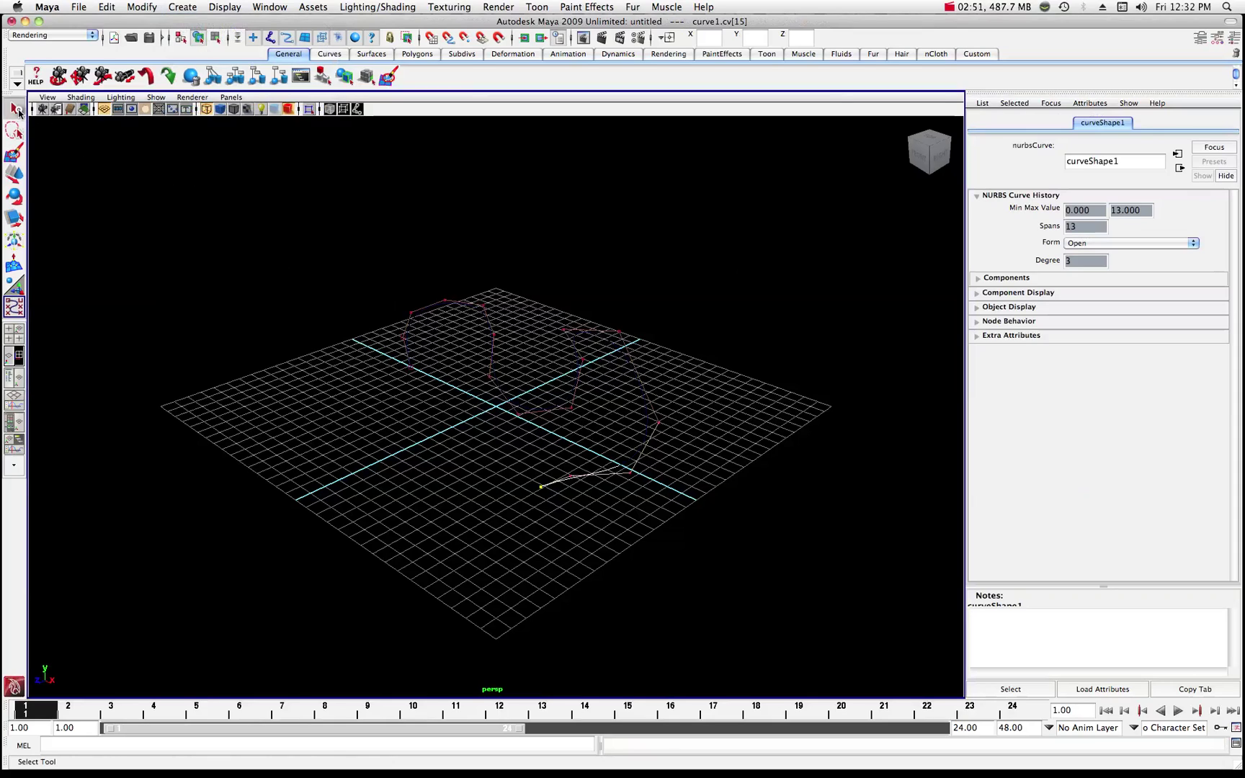
Raise curve1, pull its starting CVs outward and down, and lift its far end.
click(13, 173)
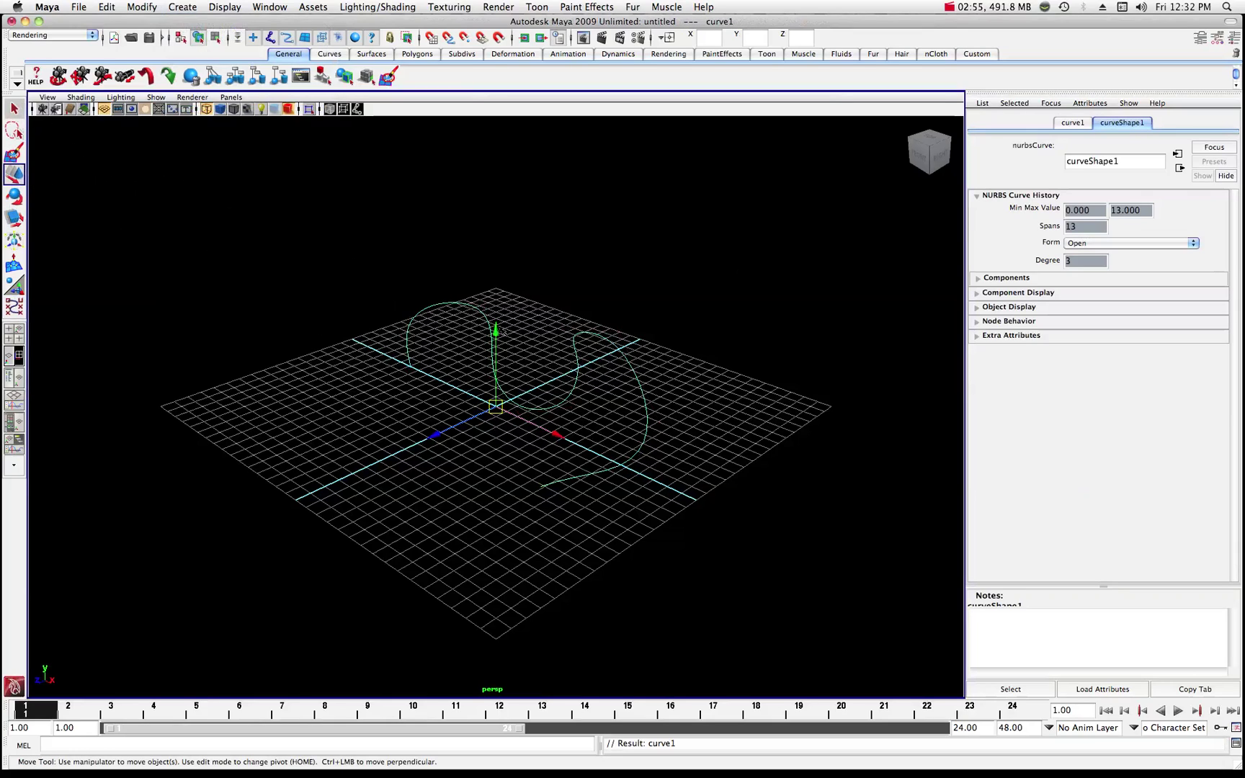
drag(497, 336, 467, 221)
right_drag(461, 215, 441, 219)
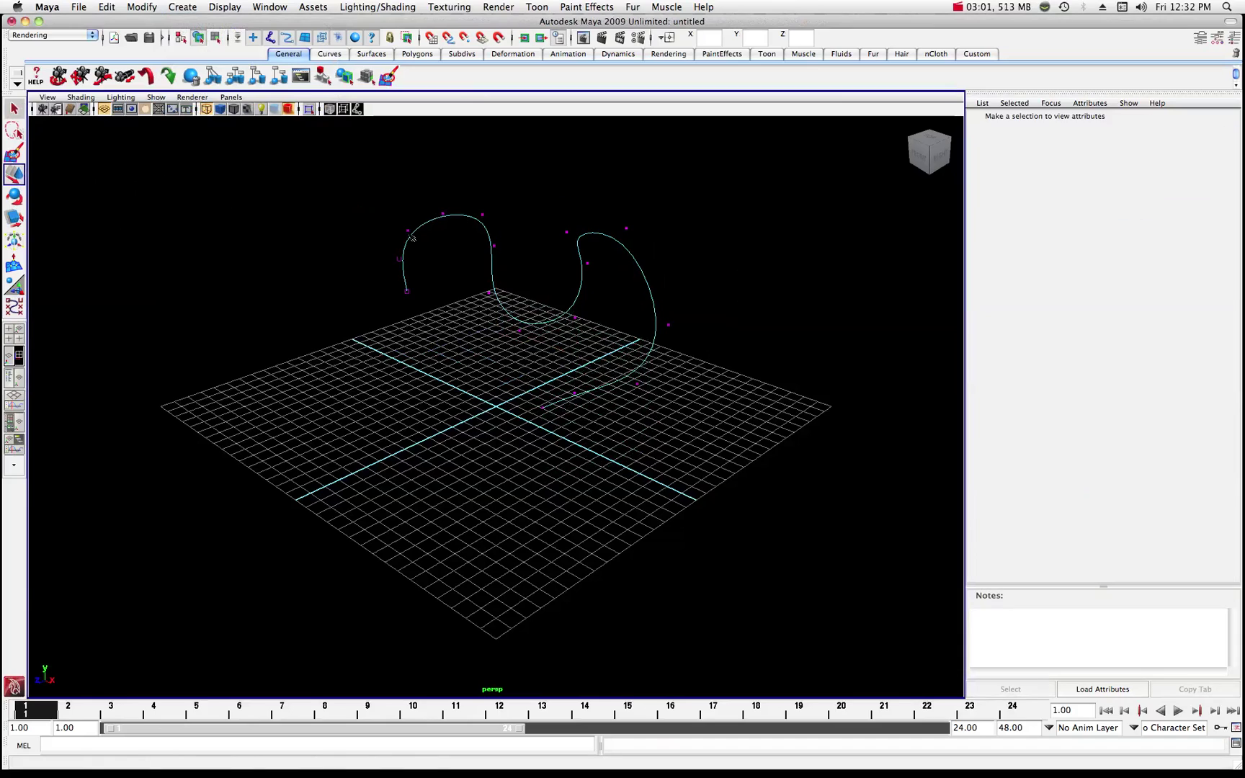
drag(387, 215, 430, 314)
drag(333, 280, 170, 344)
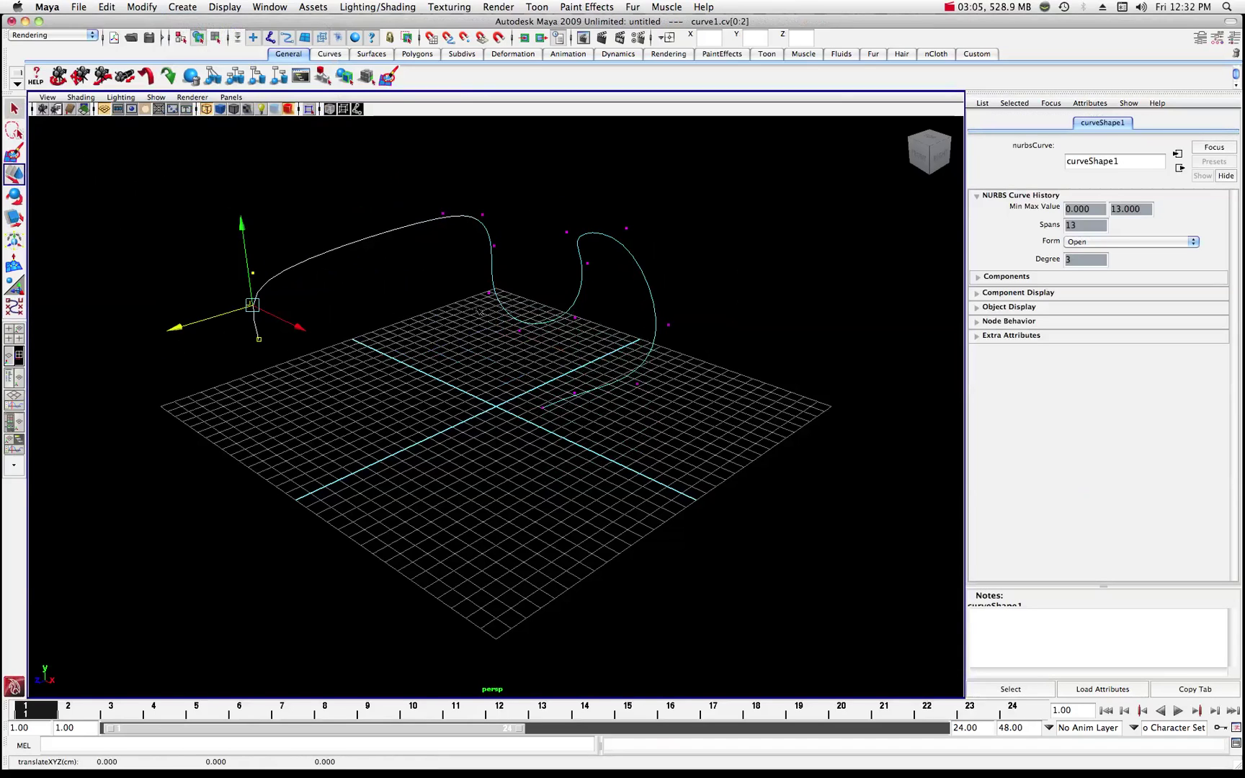
drag(561, 351, 637, 361)
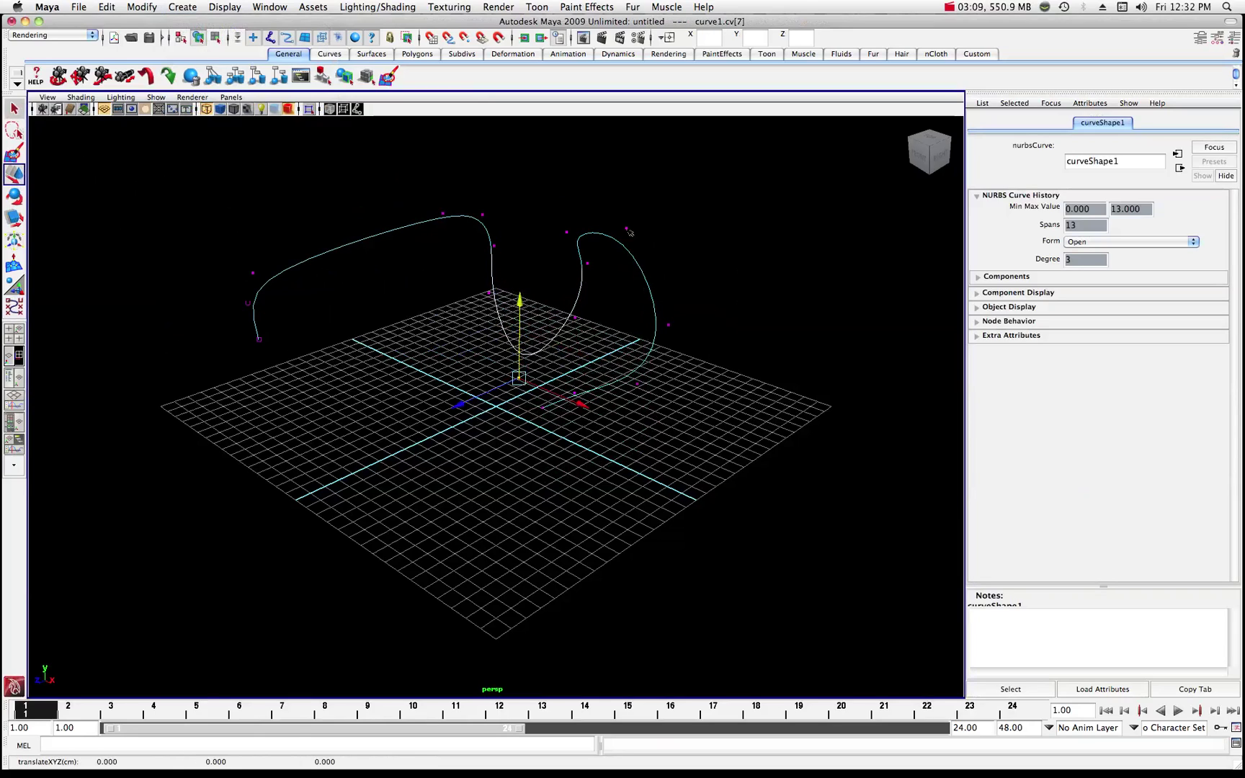
drag(607, 210, 793, 271)
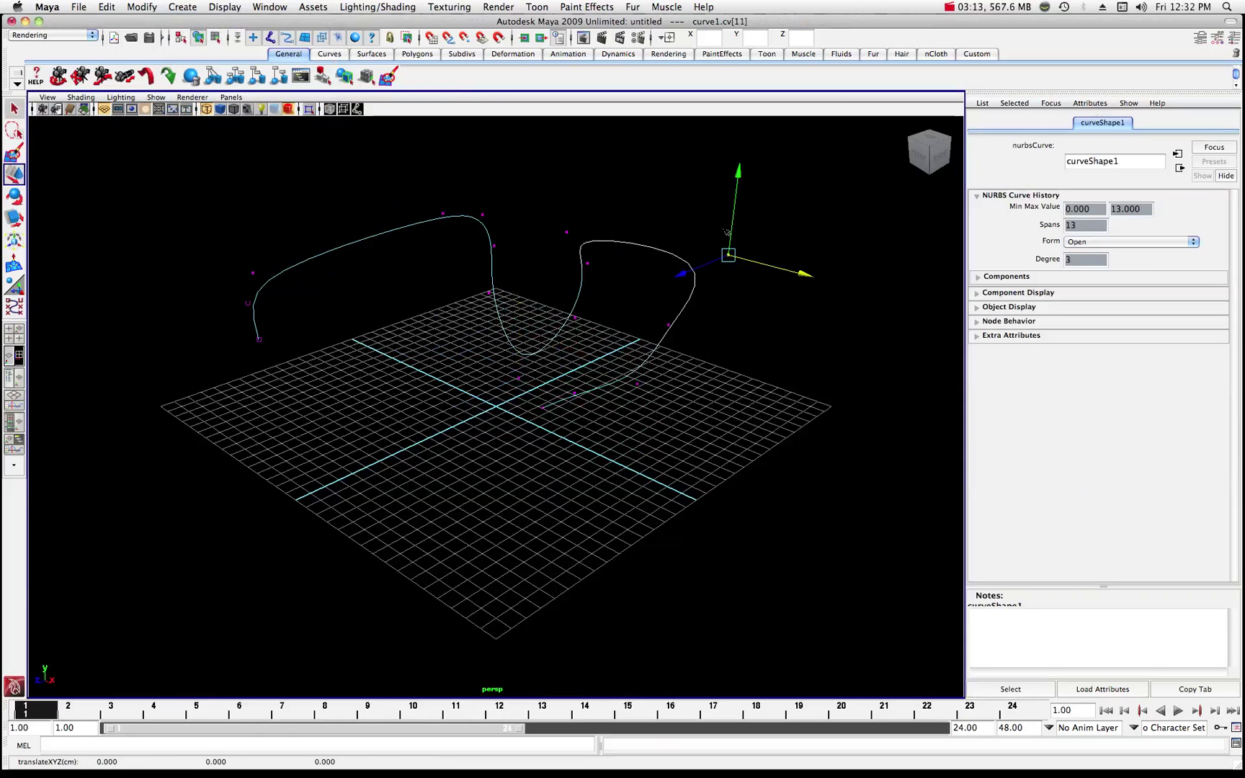
drag(730, 229, 736, 168)
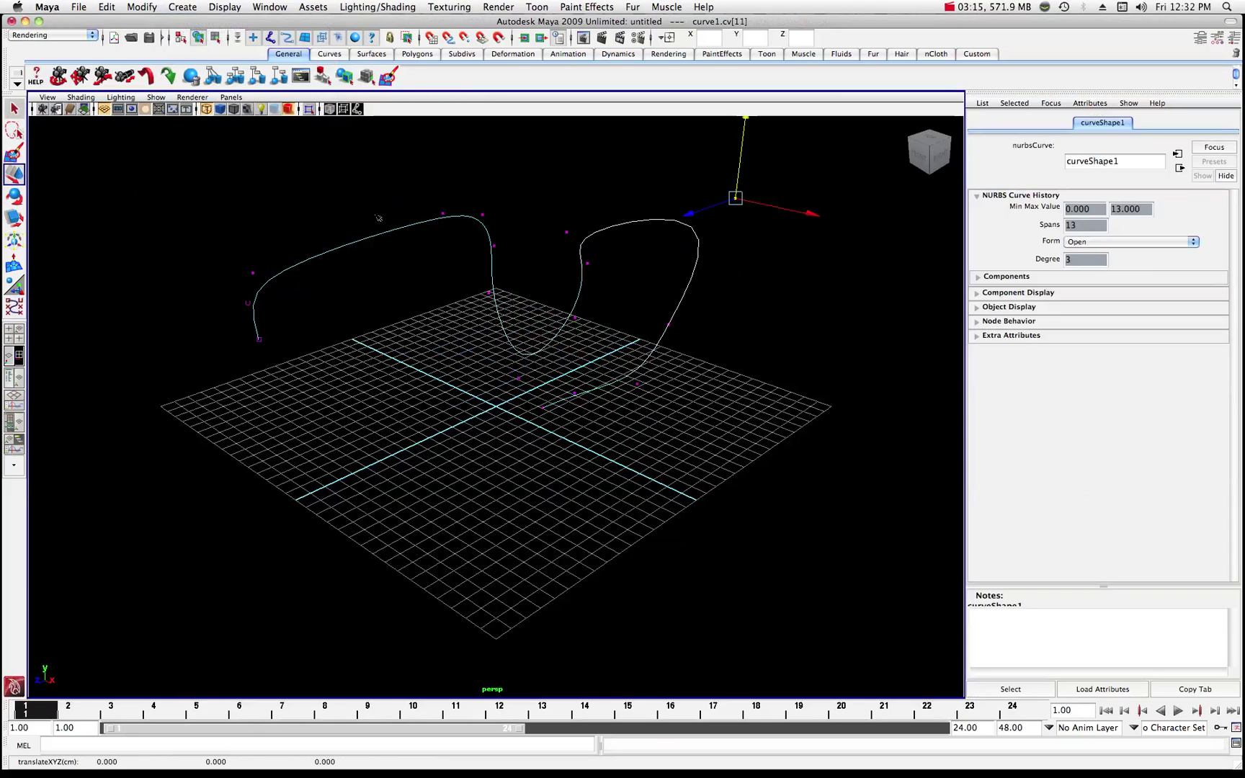
From an orbited view, push two loop CVs sideways, then leave CV editing.
alt+drag(200, 197, 522, 212)
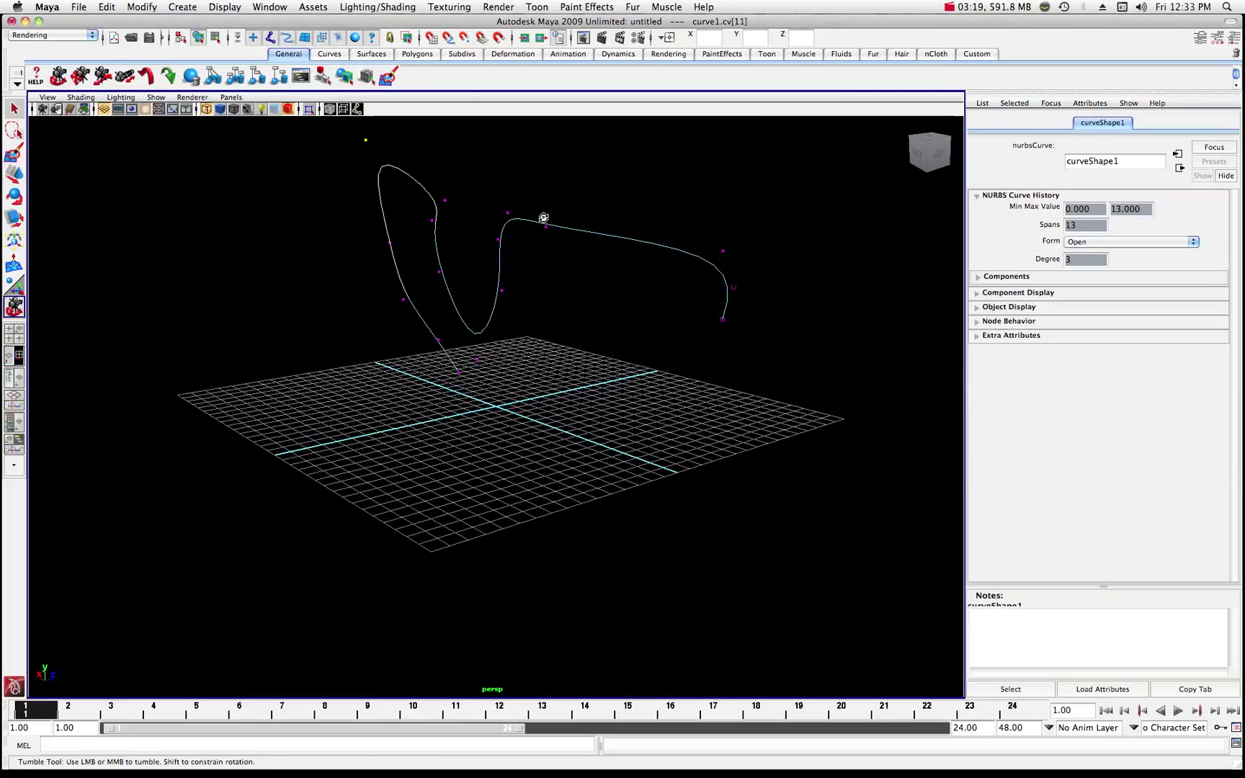
click(14, 175)
drag(353, 175, 458, 238)
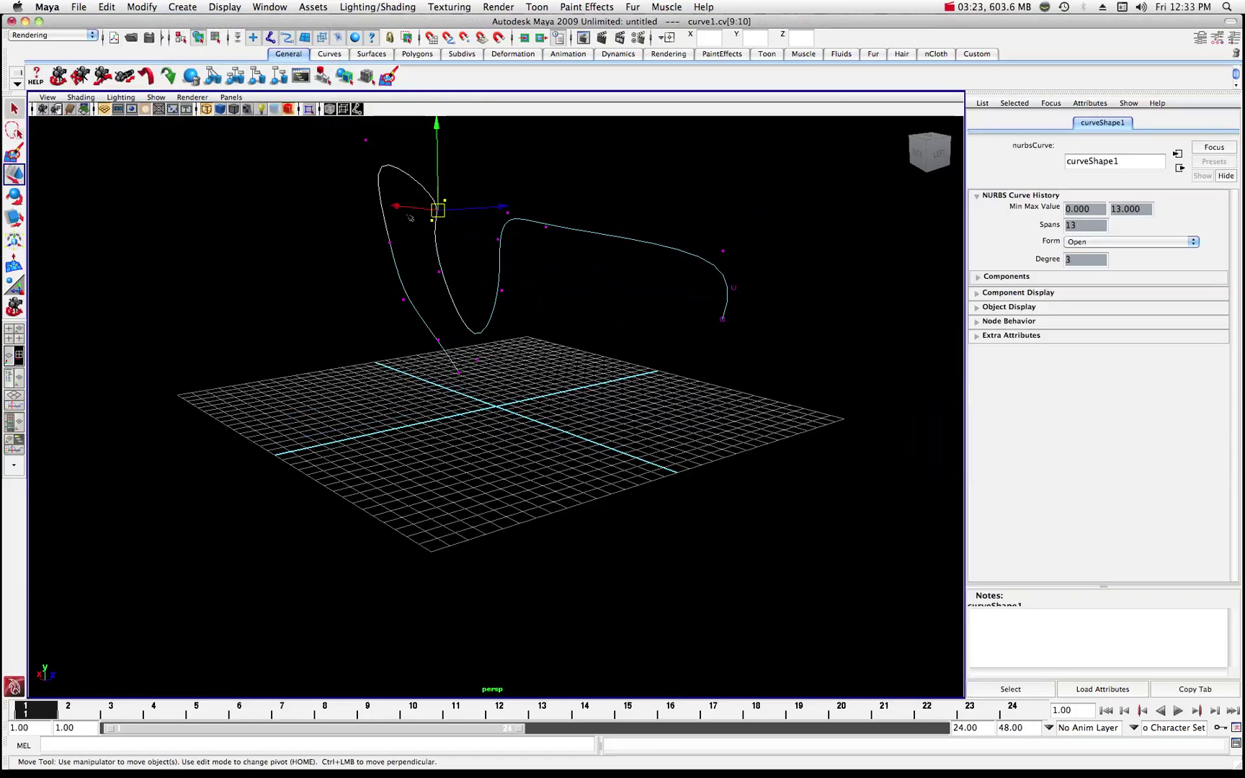
drag(396, 206, 202, 305)
scroll(512, 317, down, 3)
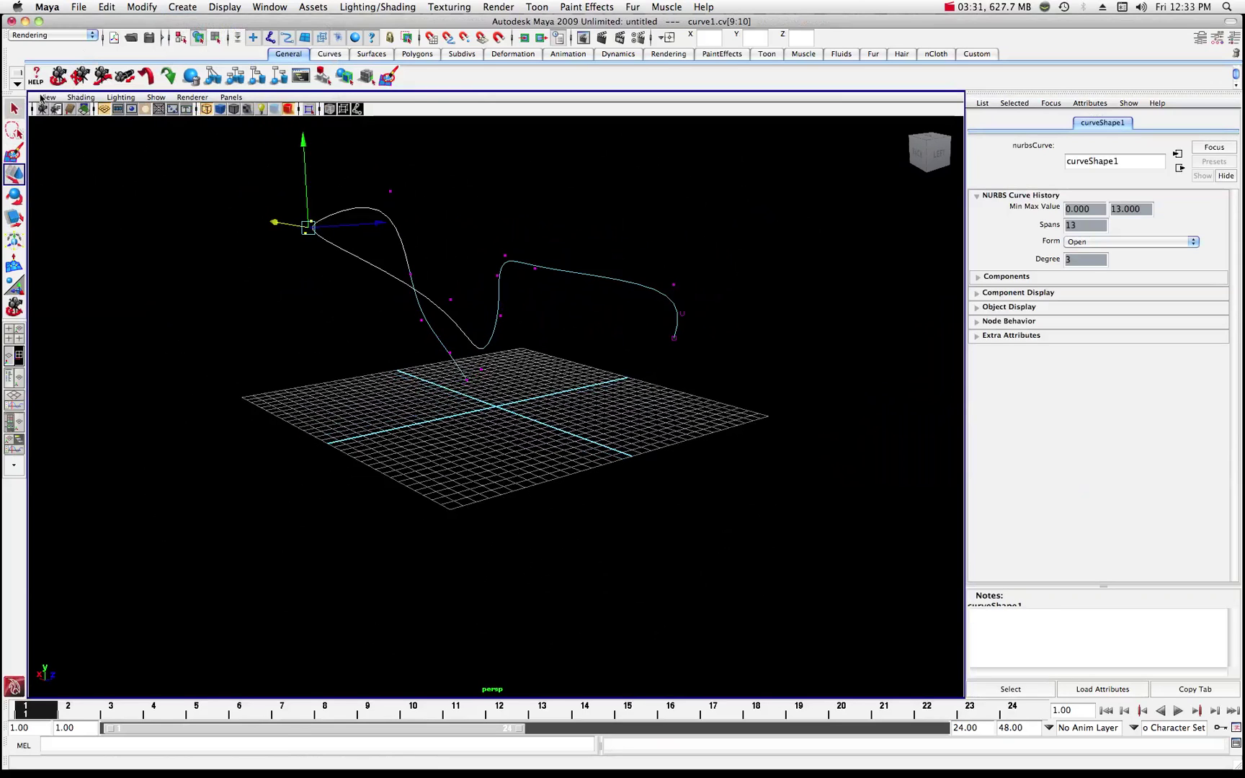
click(14, 109)
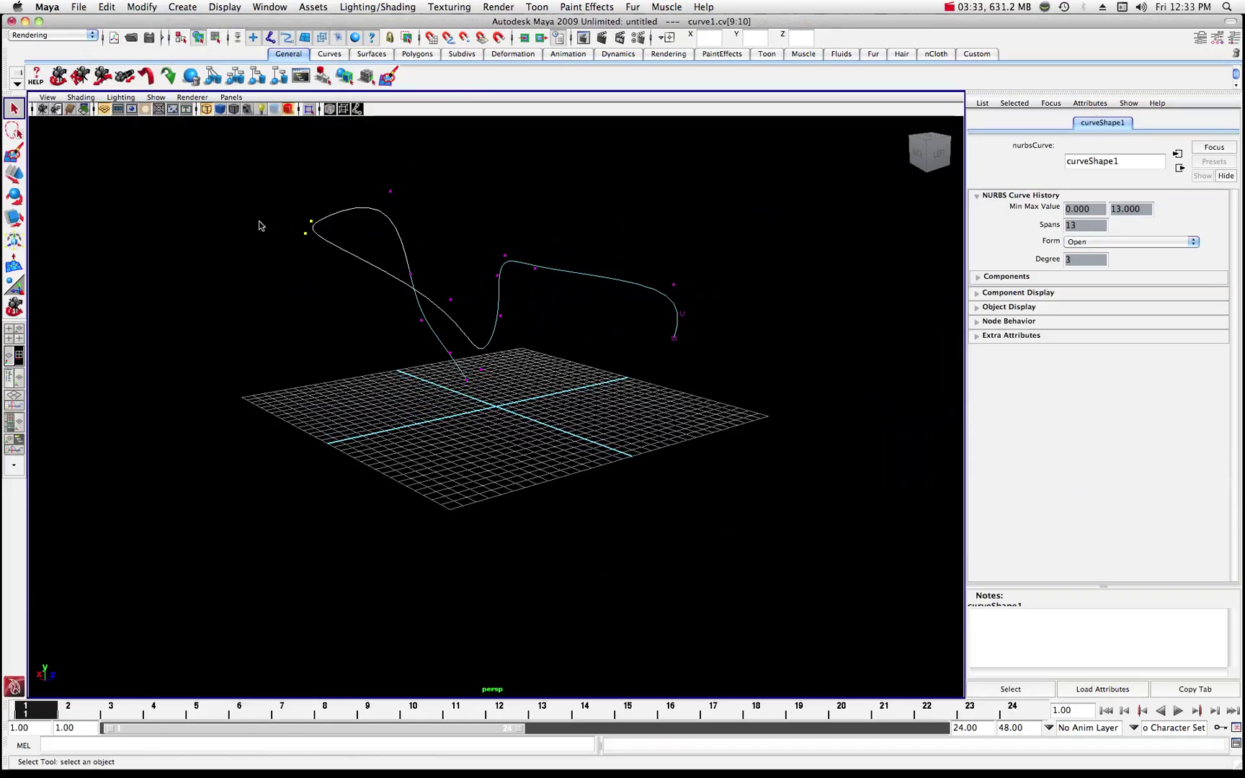
right_drag(334, 217, 362, 206)
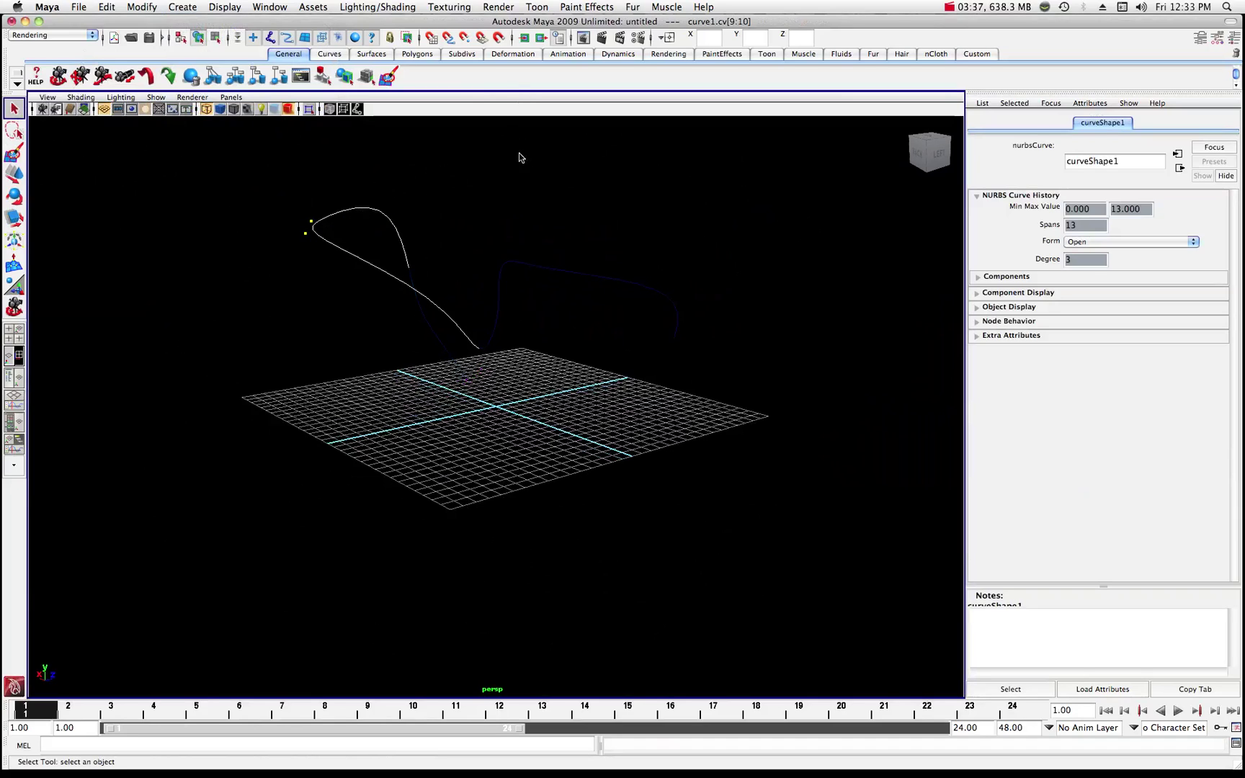
Select the whole curve1 object and apply Modify > Center Pivot.
click(513, 216)
click(510, 268)
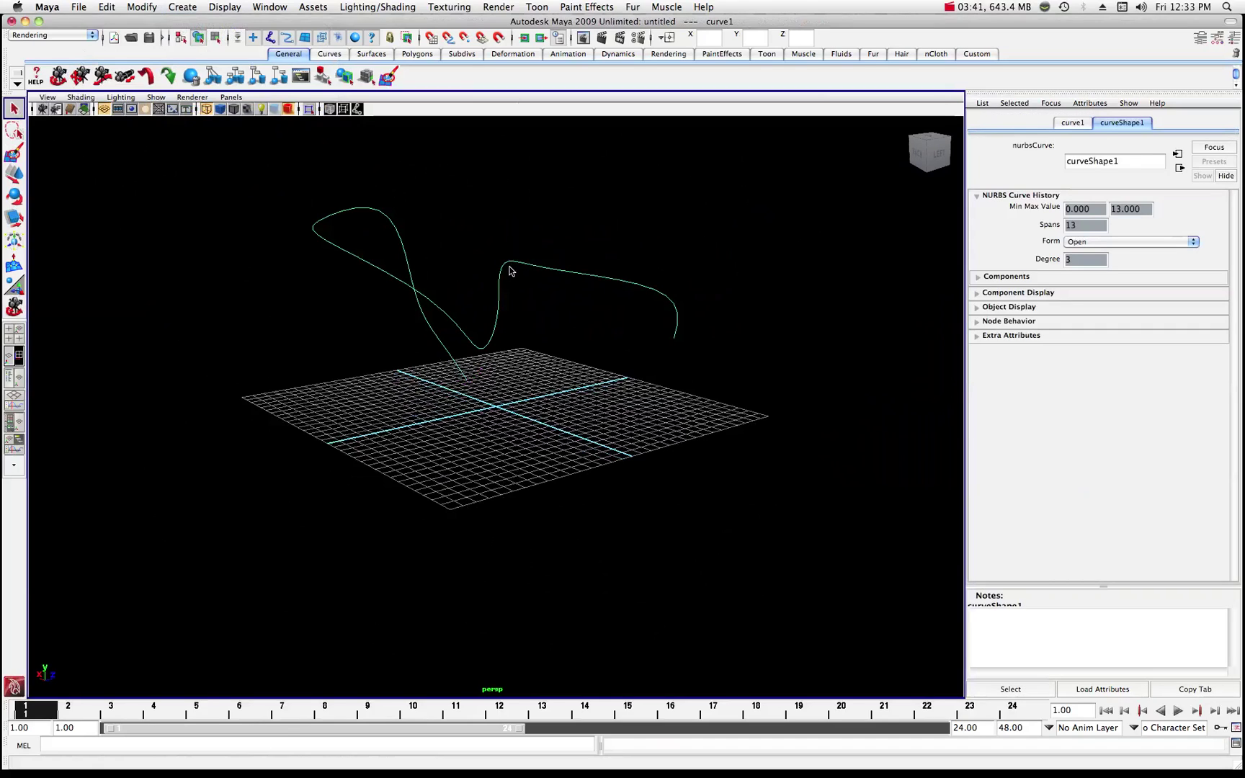
click(15, 174)
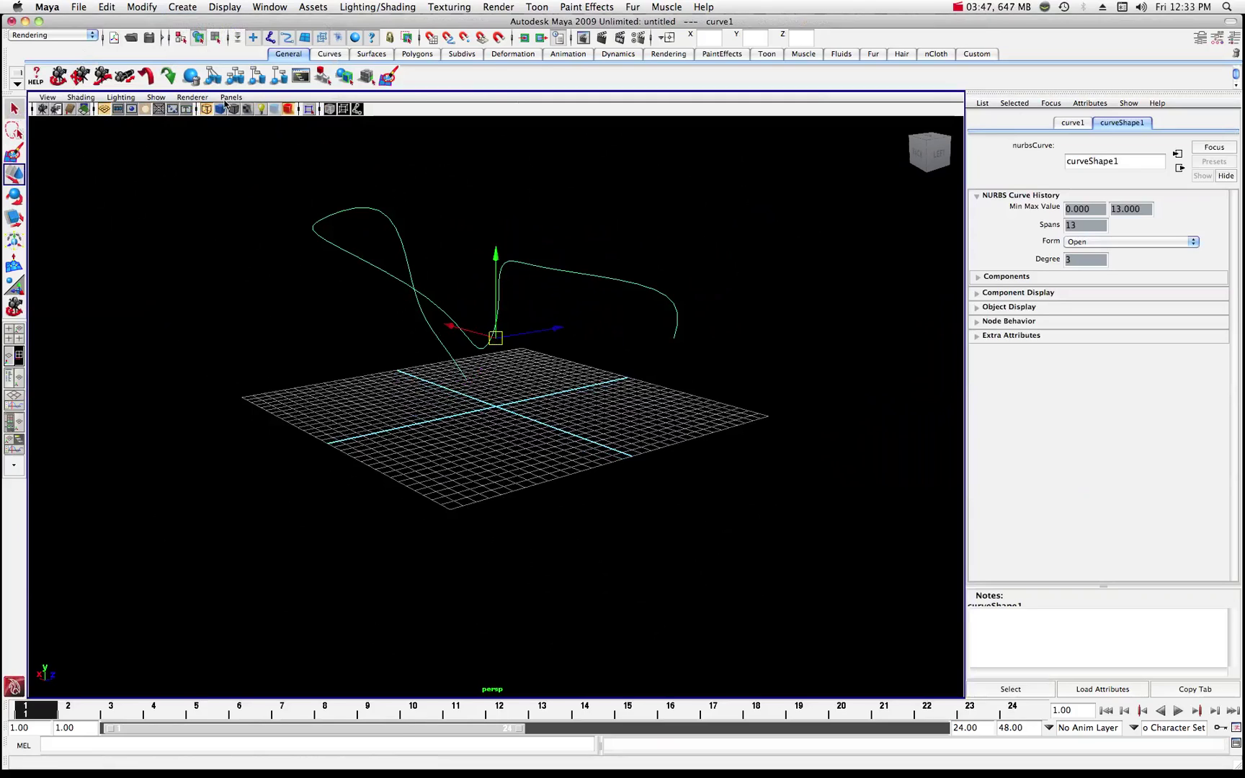
click(145, 6)
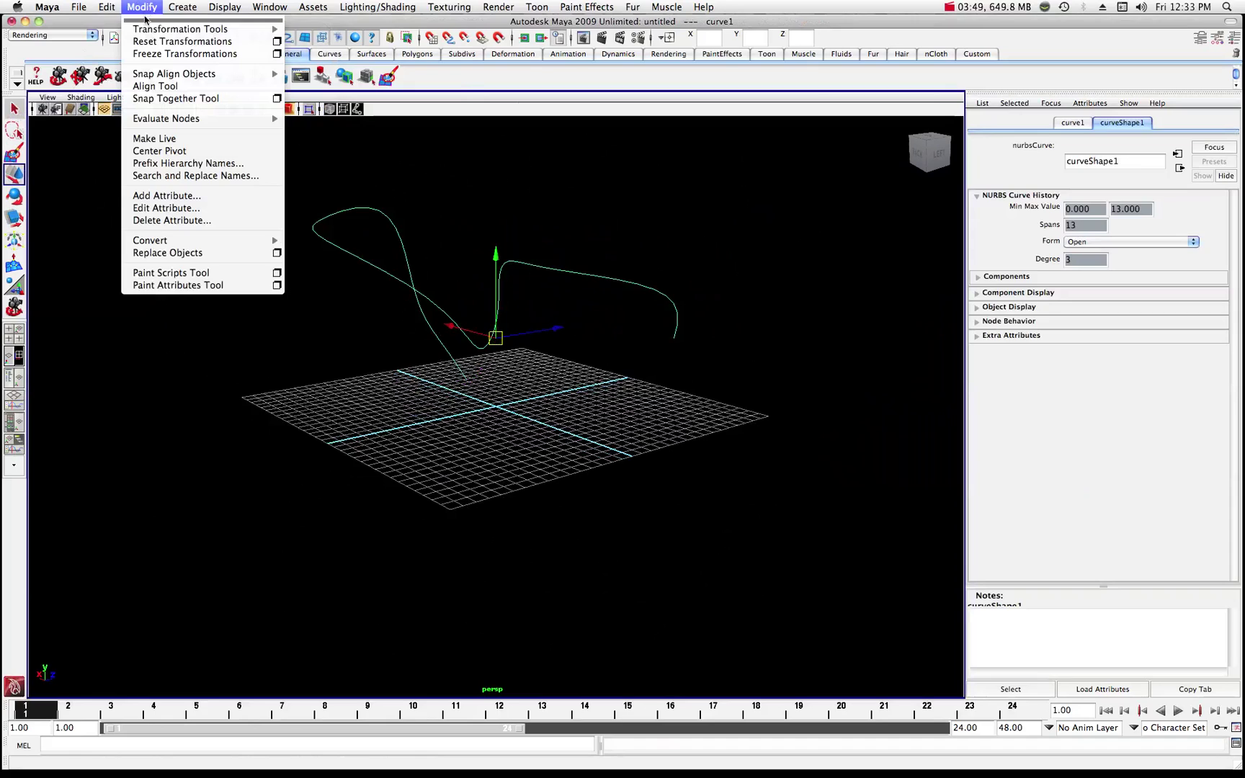
click(157, 152)
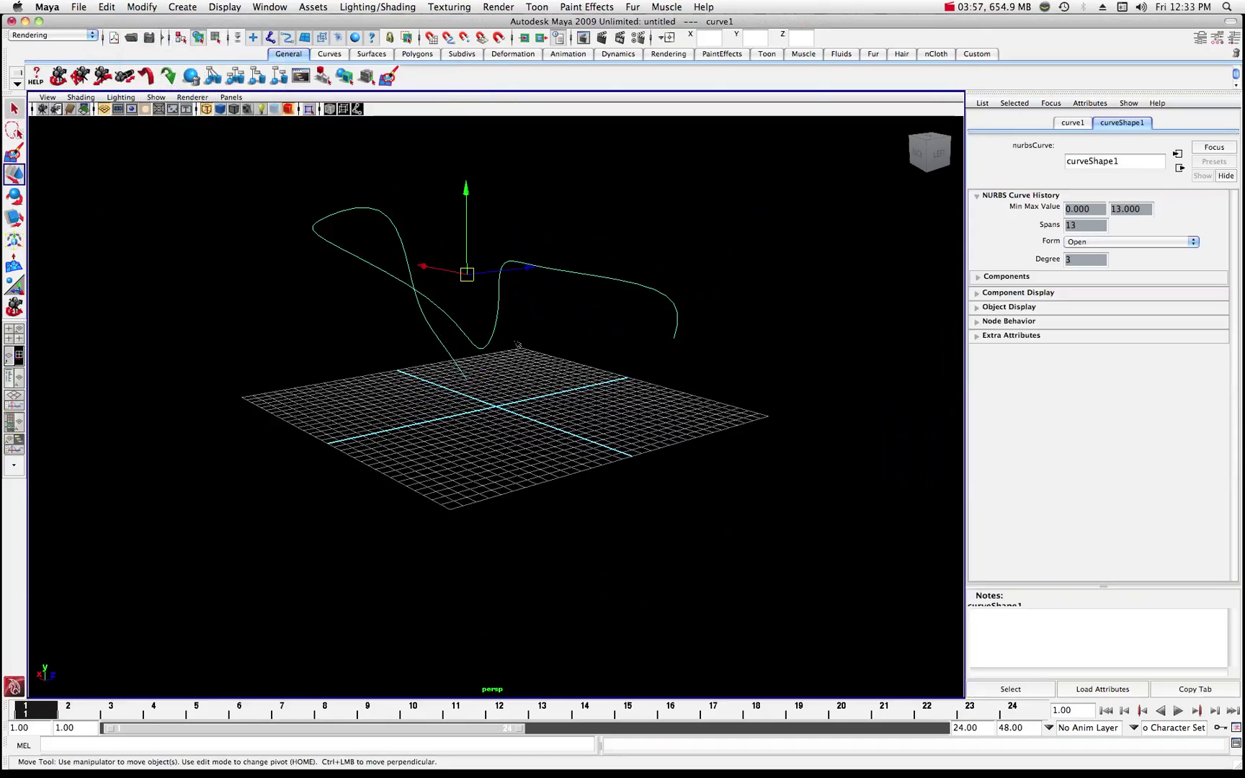
click(80, 77)
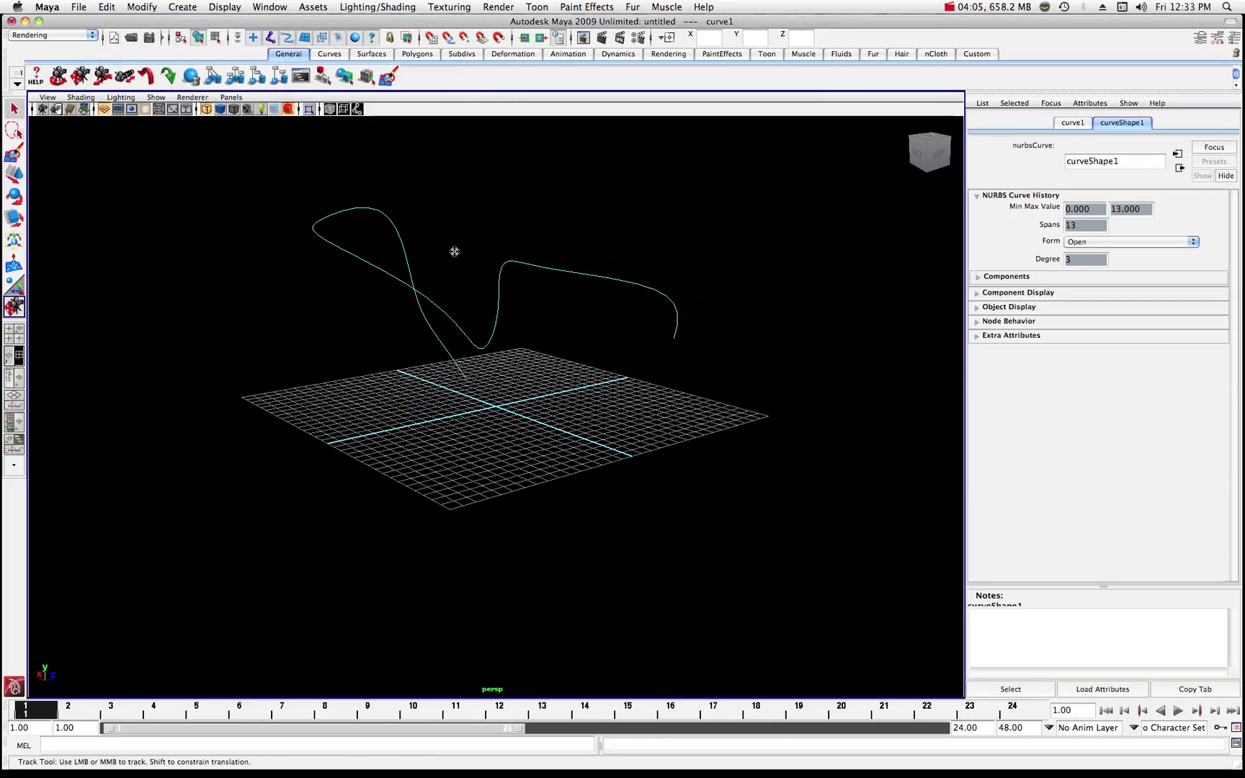
drag(464, 216, 494, 308)
scroll(494, 308, up, 3)
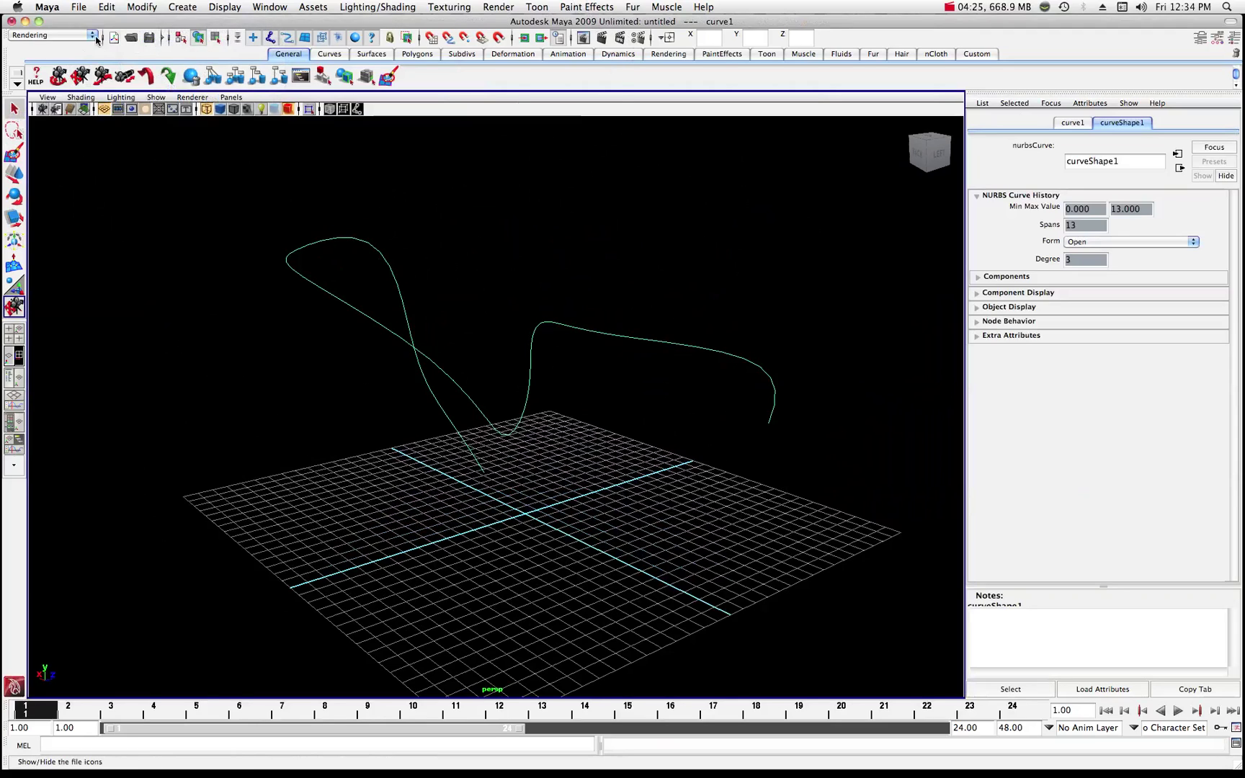
Attach the current Paint Effects brush to curve1 via Curve Utilities, creating stroke1 with brush2.
click(580, 7)
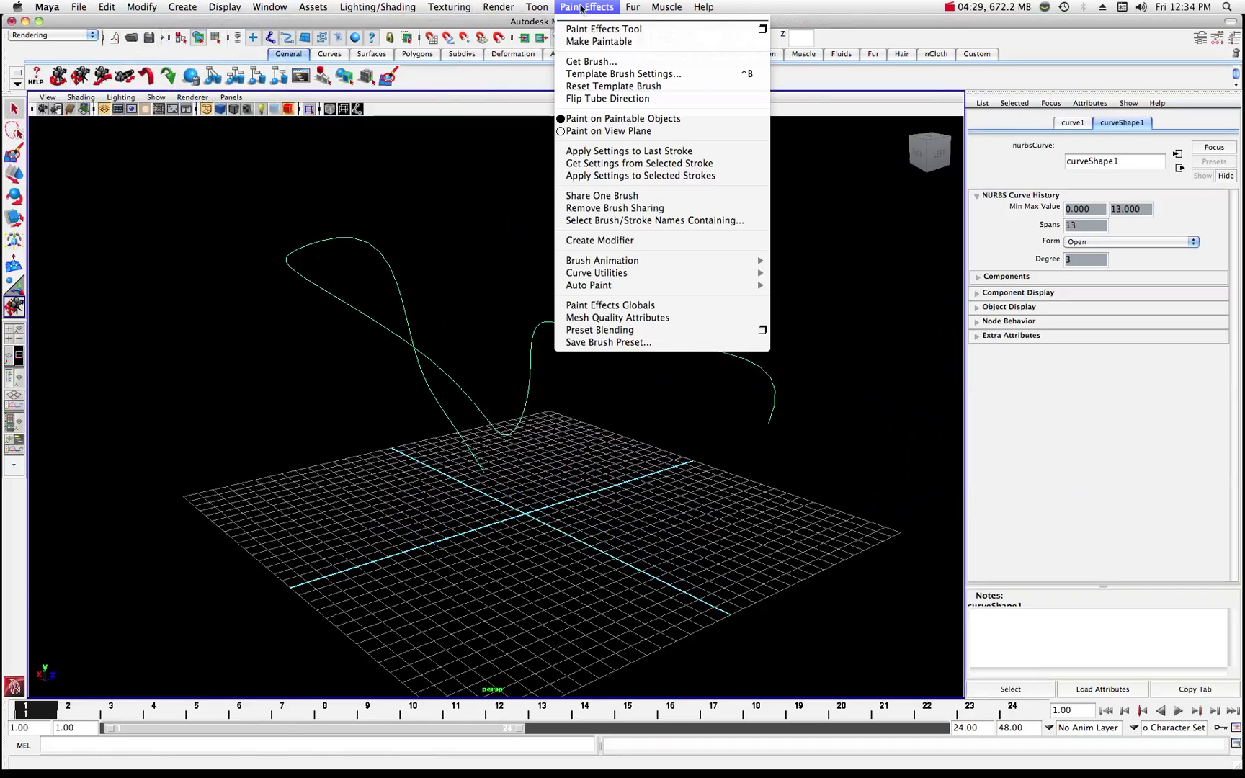
mouse_move(597, 265)
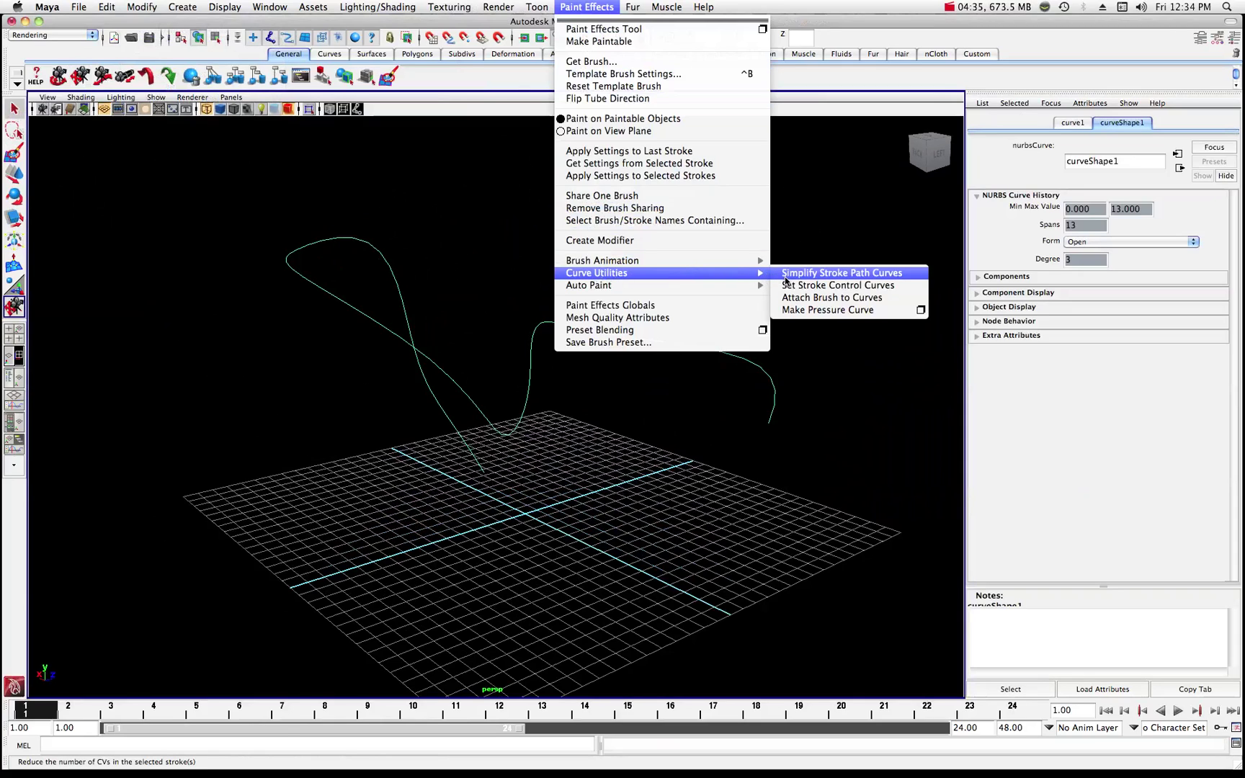
click(813, 301)
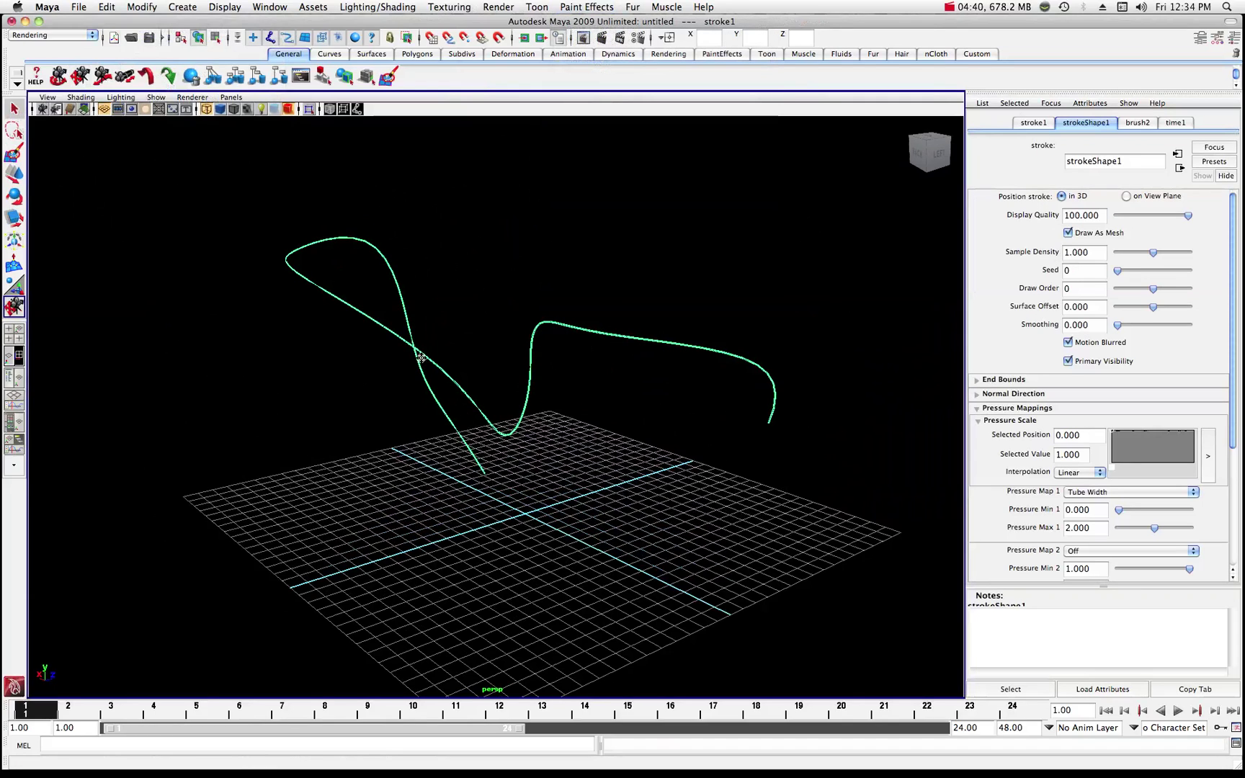
scroll(494, 340, up, 4)
scroll(494, 340, up, 1)
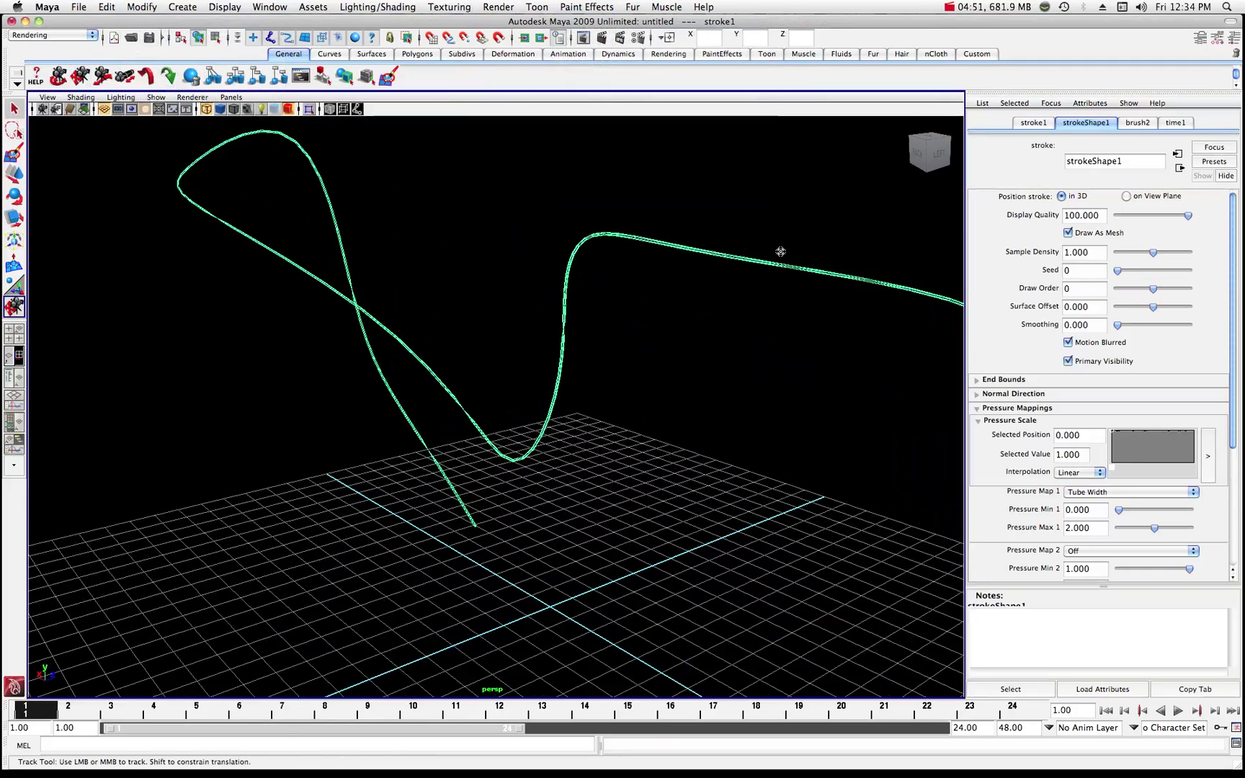
Set brush2's Global Scale to 40 so stroke1 becomes a thick tube.
click(1137, 123)
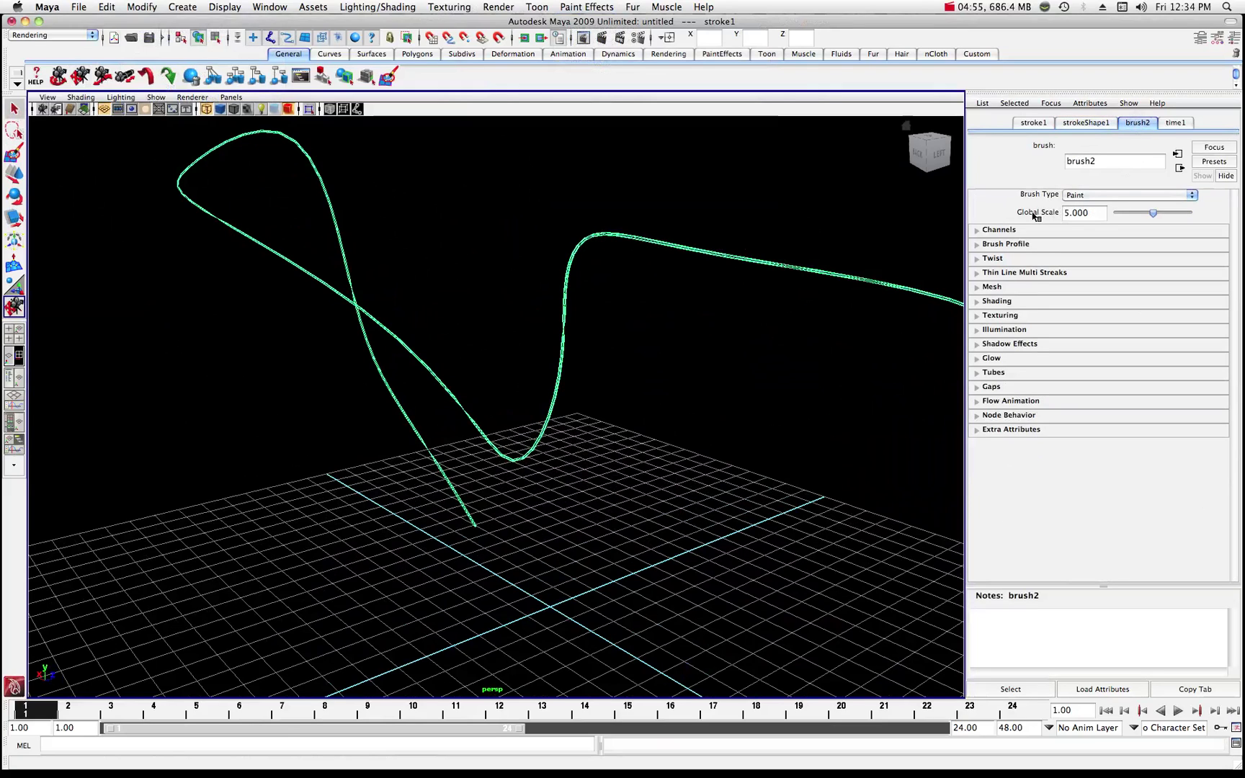
drag(1152, 216, 1184, 216)
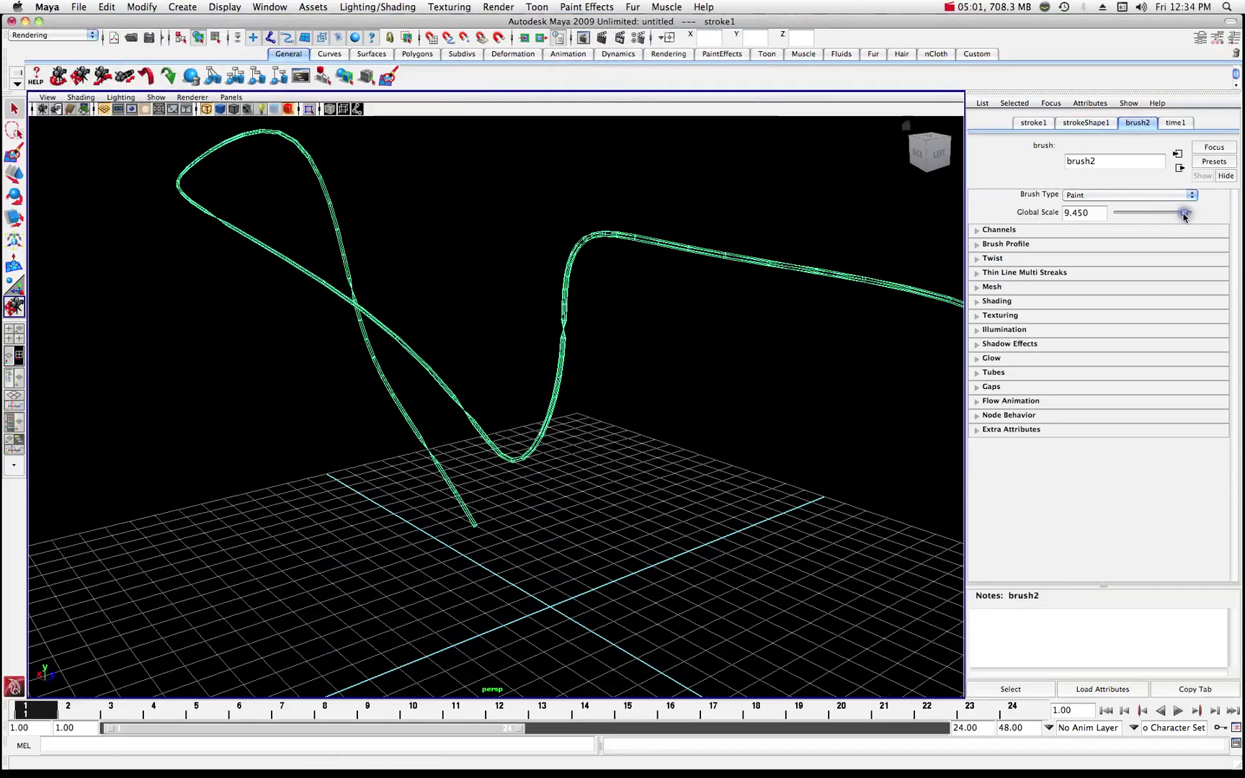
click(1094, 212)
drag(1094, 212, 1059, 216)
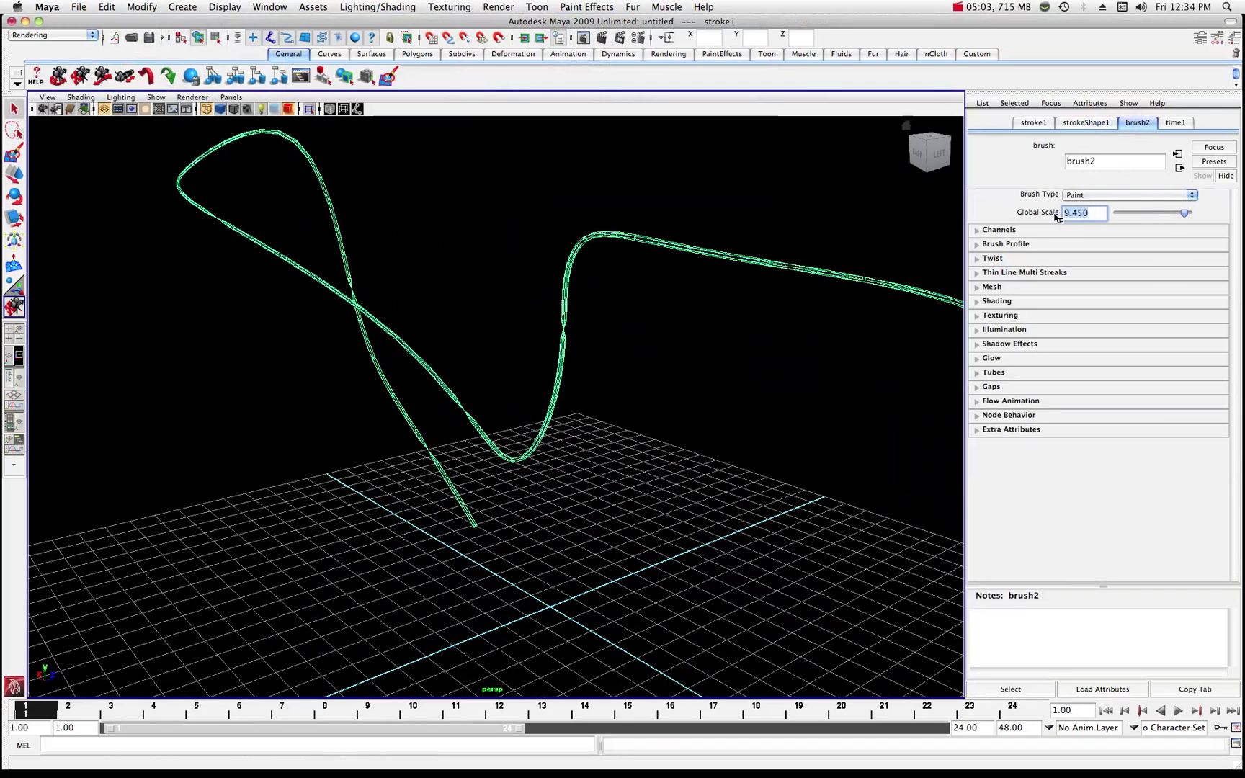
text(40)
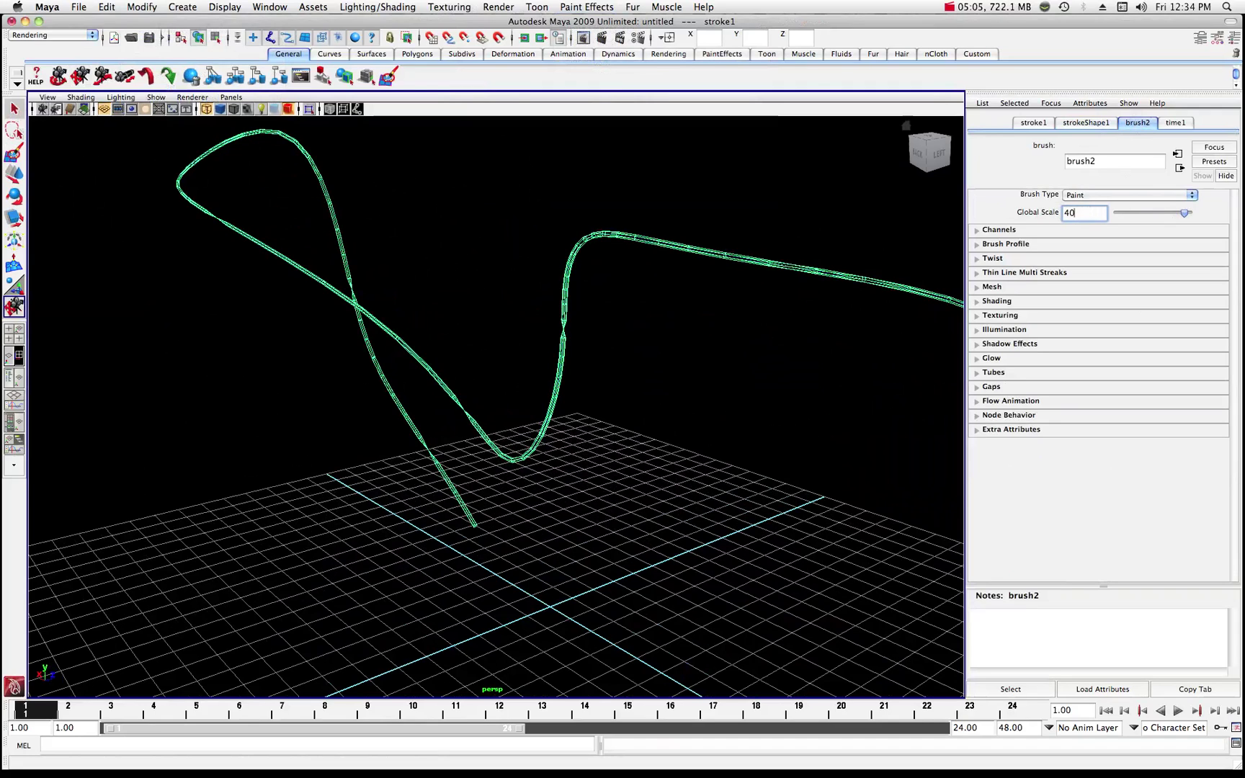
key(Return)
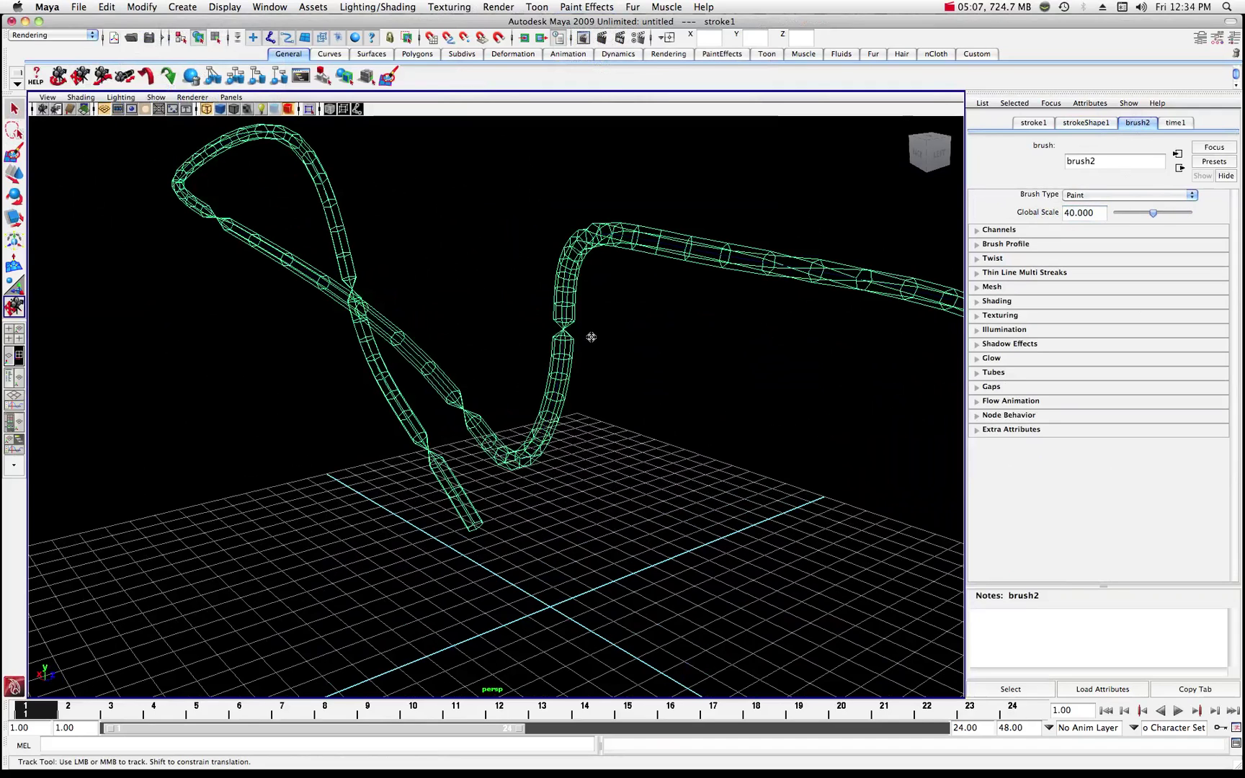
drag(581, 334, 592, 323)
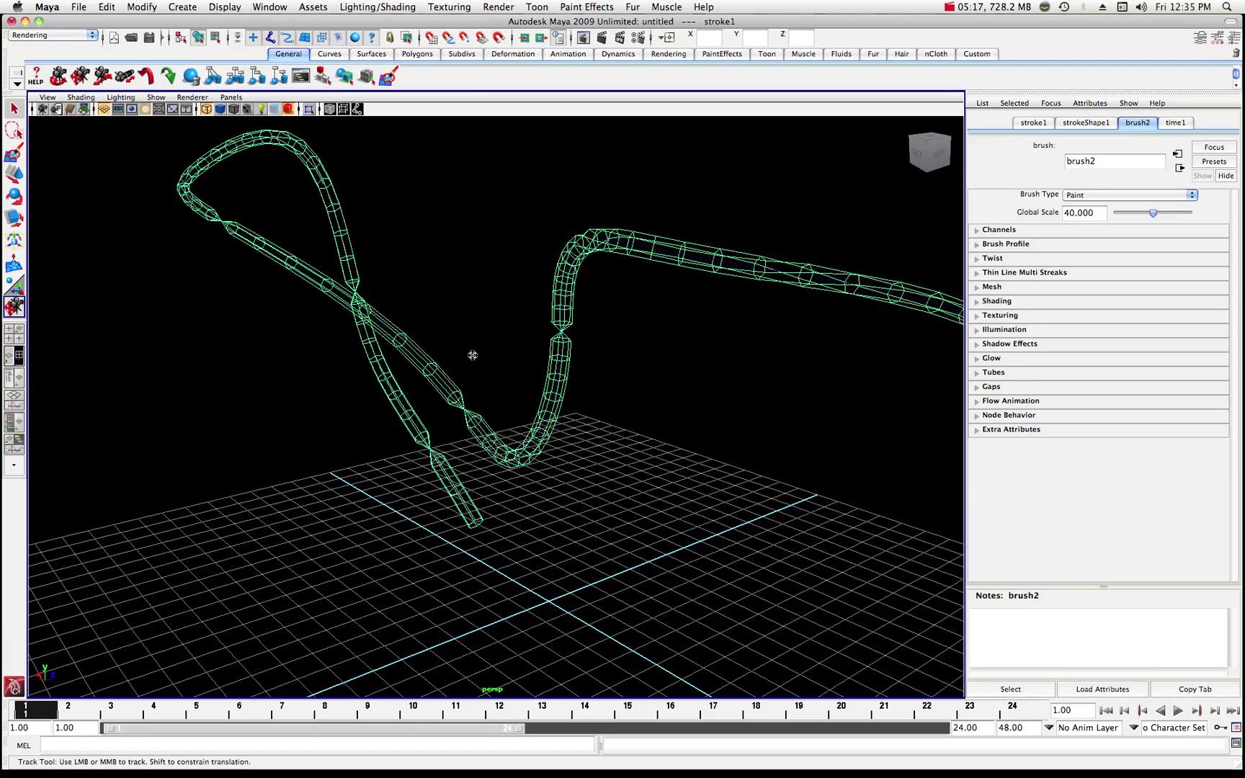
scroll(449, 299, down, 4)
scroll(449, 302, down, 3)
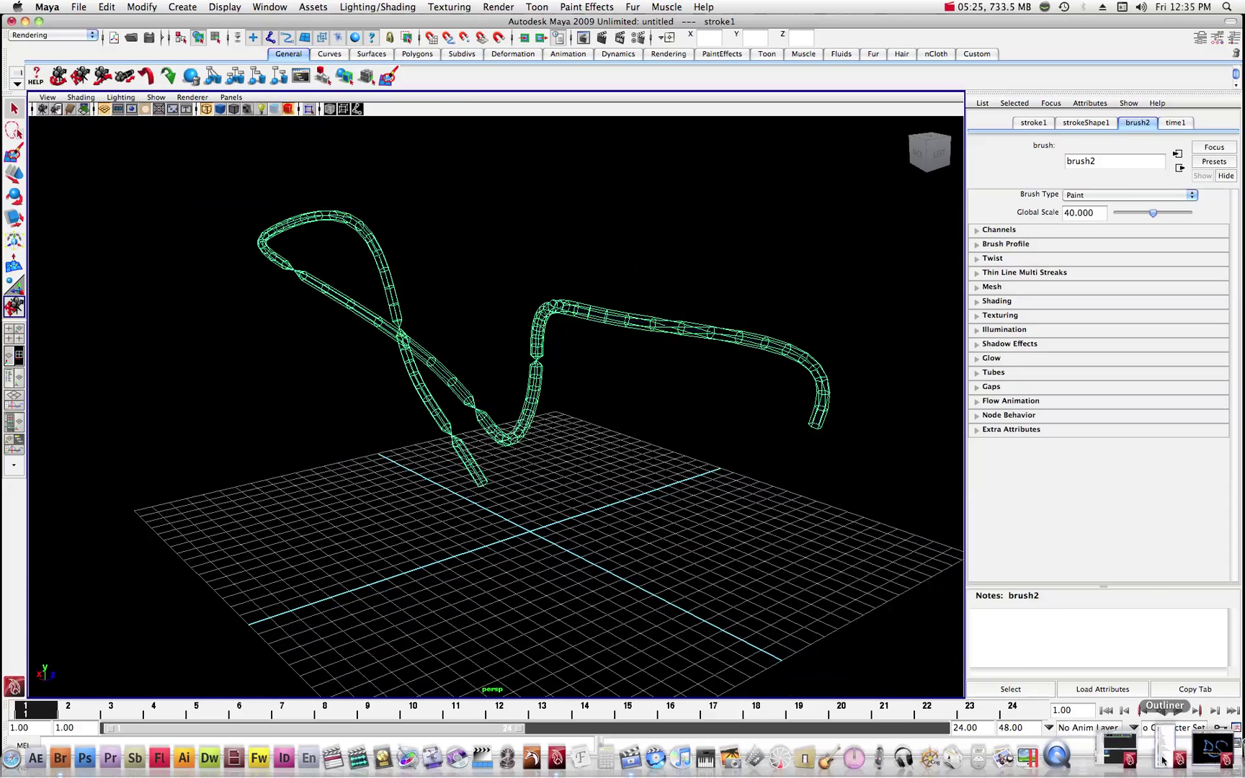
Reopen the Outliner and select stroke1, loading its strokeShape1 and brush attributes.
click(1145, 750)
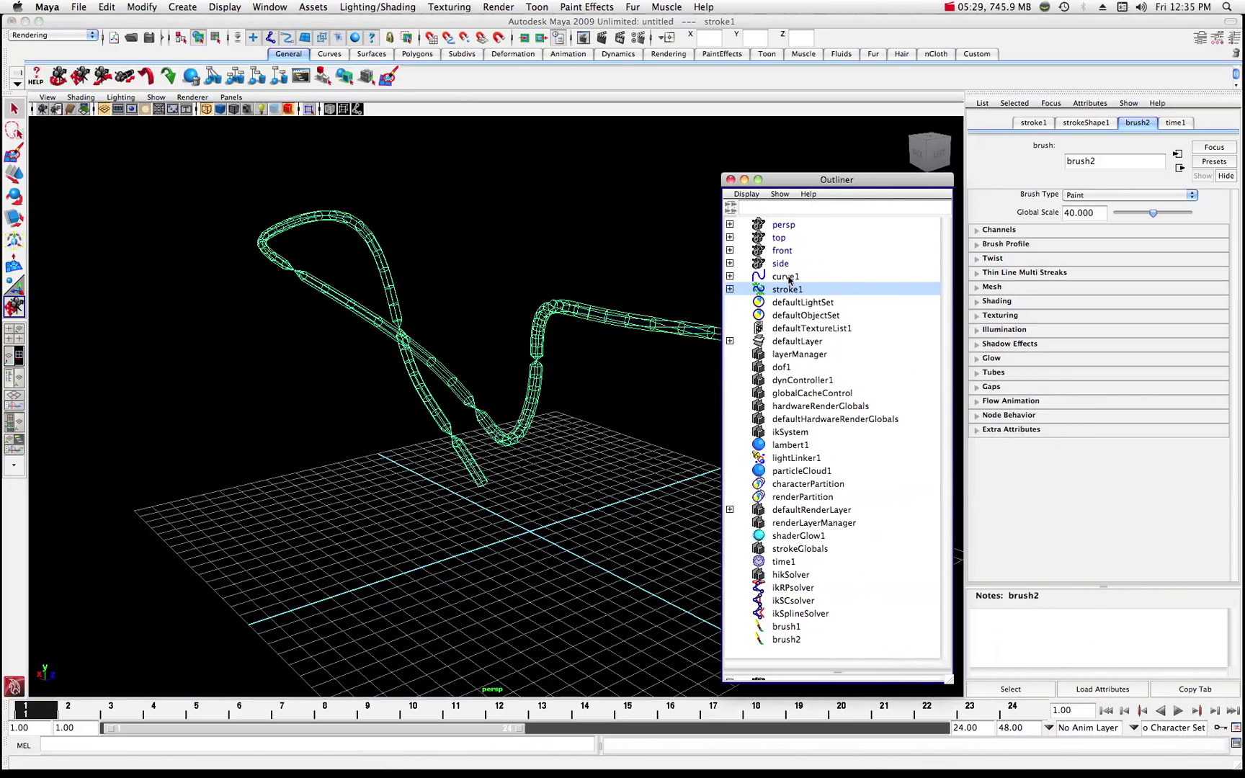
click(730, 289)
click(790, 302)
click(785, 290)
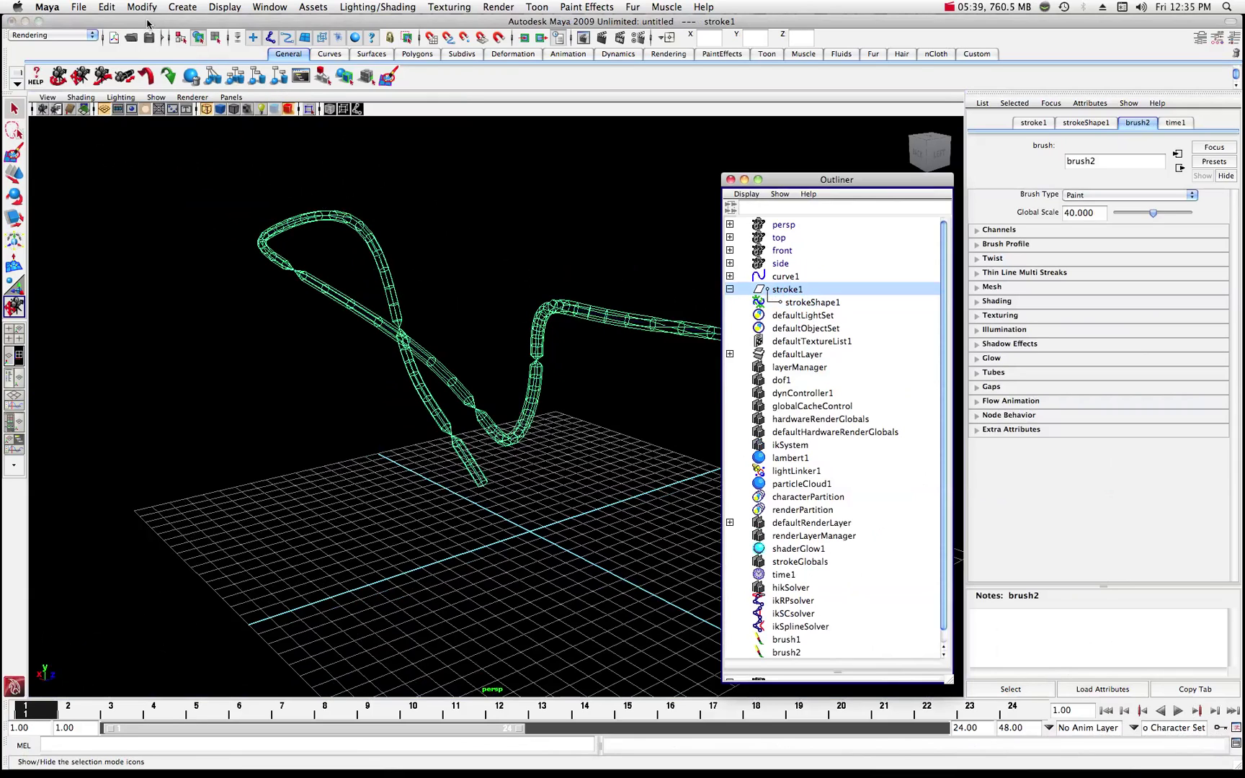
Convert stroke1 with Paint Effects to Polygons, creating brush2MeshGroup, then deselect.
click(143, 7)
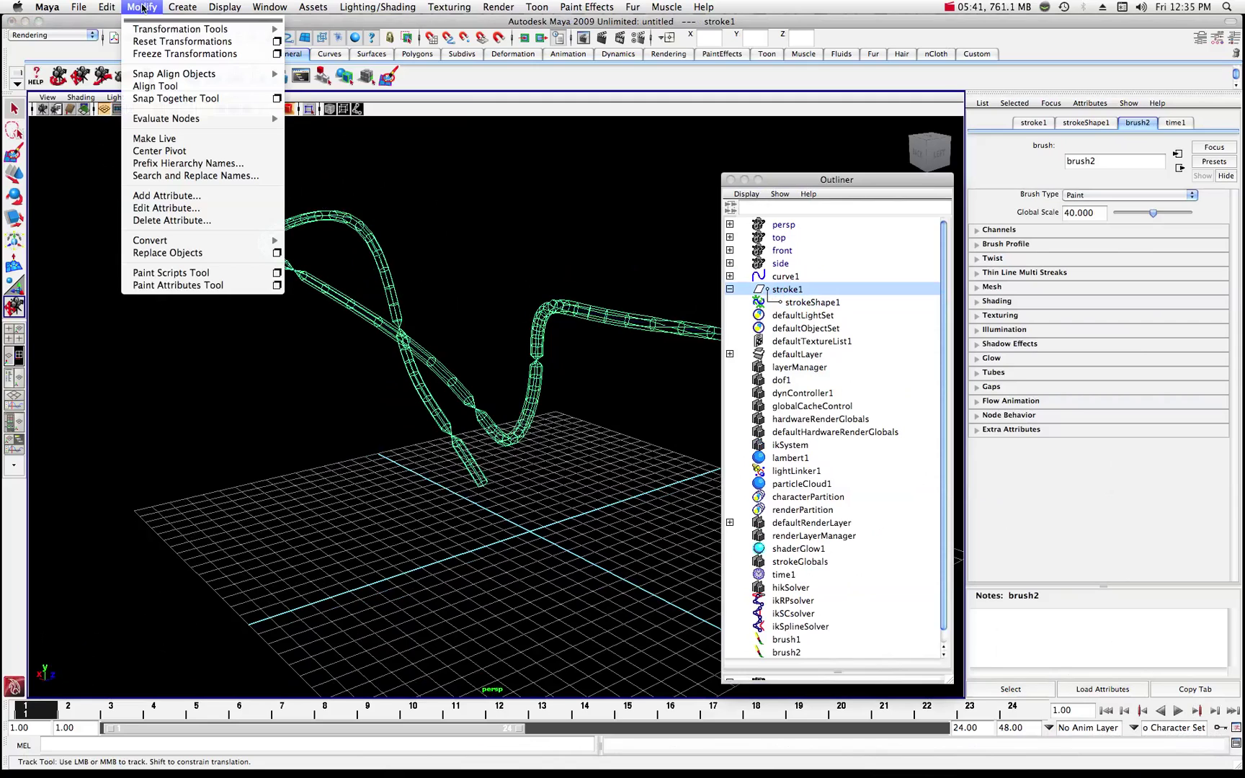
mouse_move(178, 242)
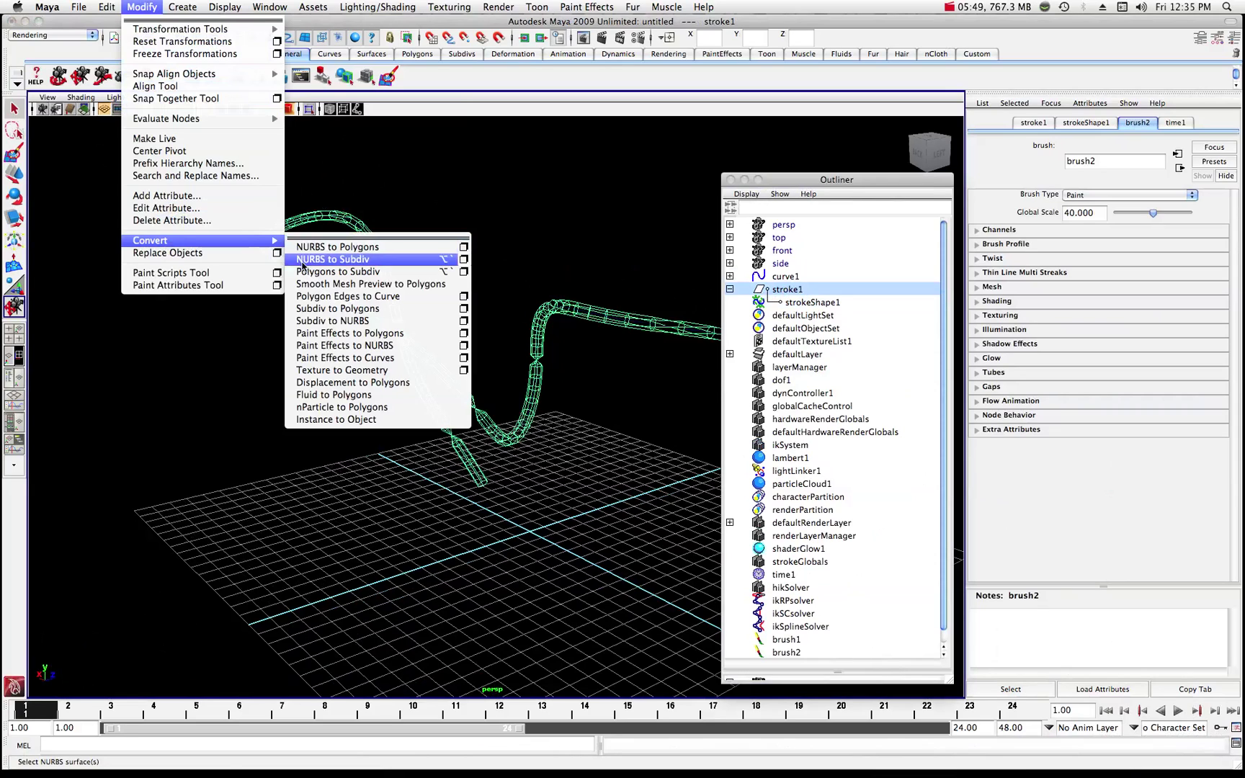
click(391, 335)
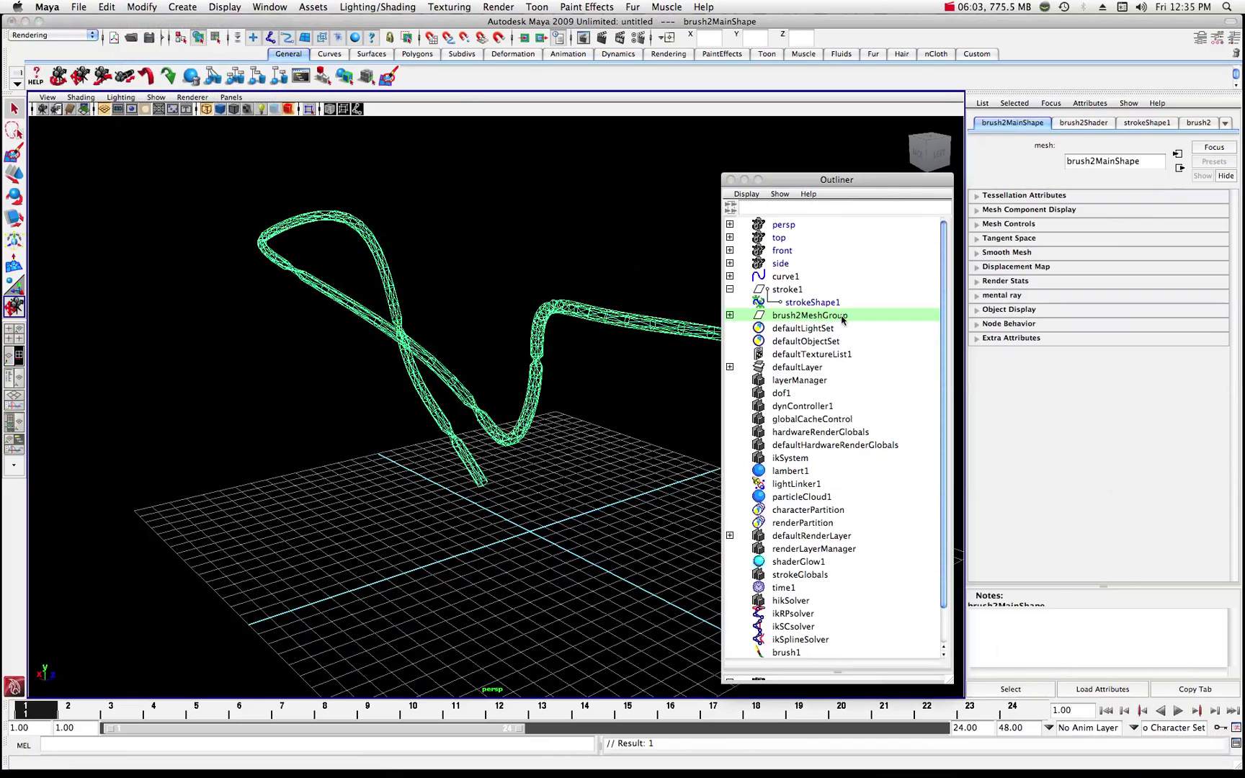
click(788, 291)
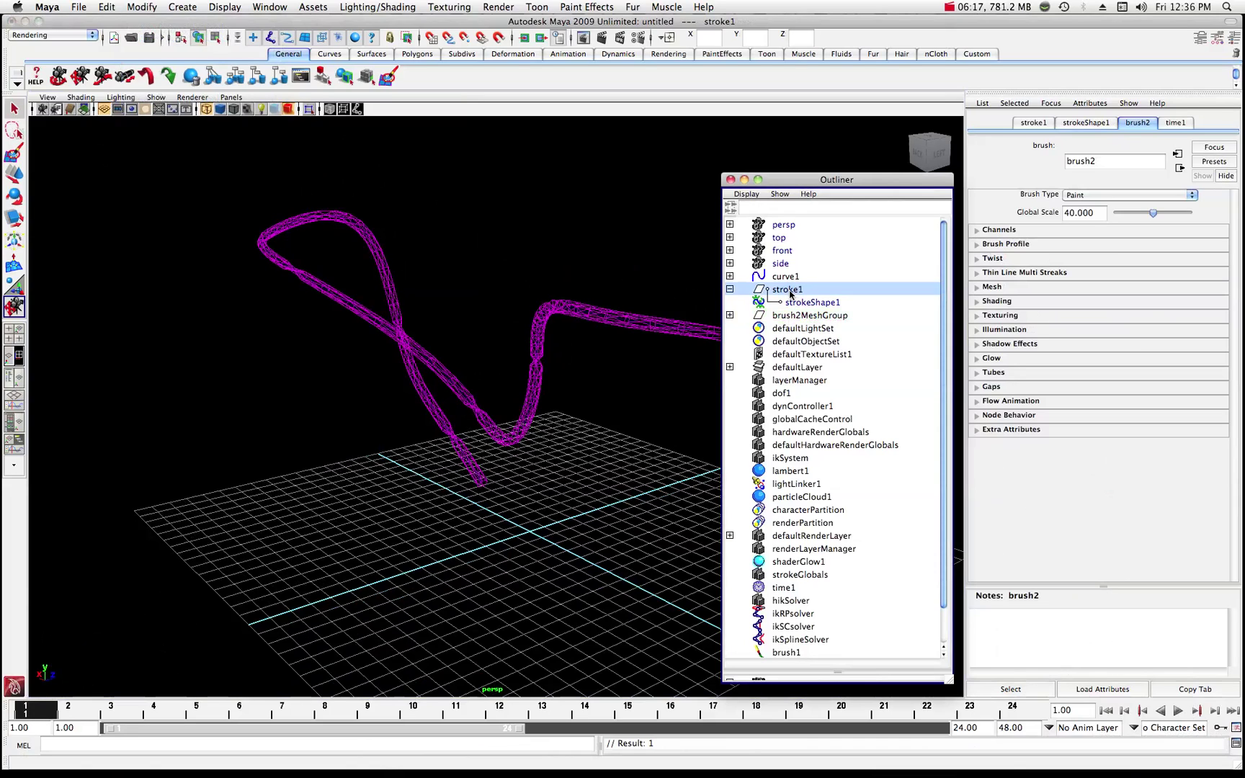
ctrl+click(789, 292)
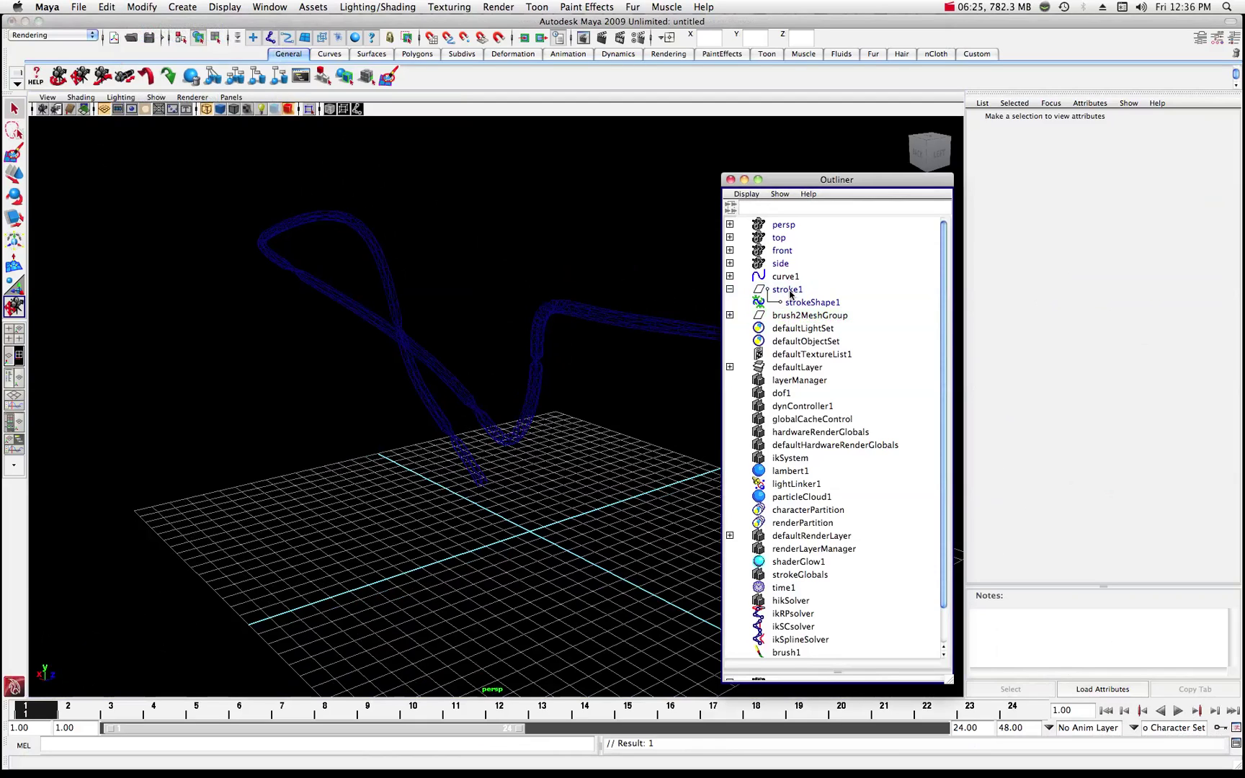
Ungroup brush2MeshGroup so the converted mesh becomes brush2Main.
click(797, 318)
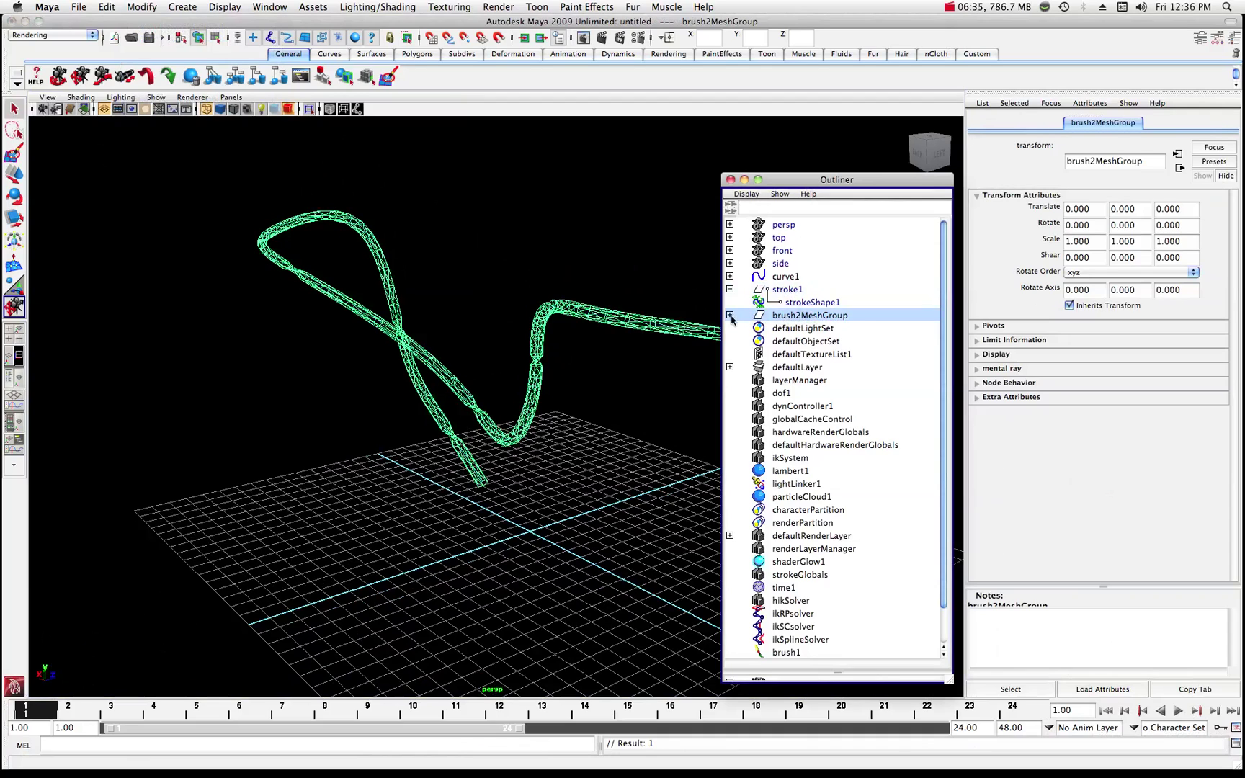
click(107, 7)
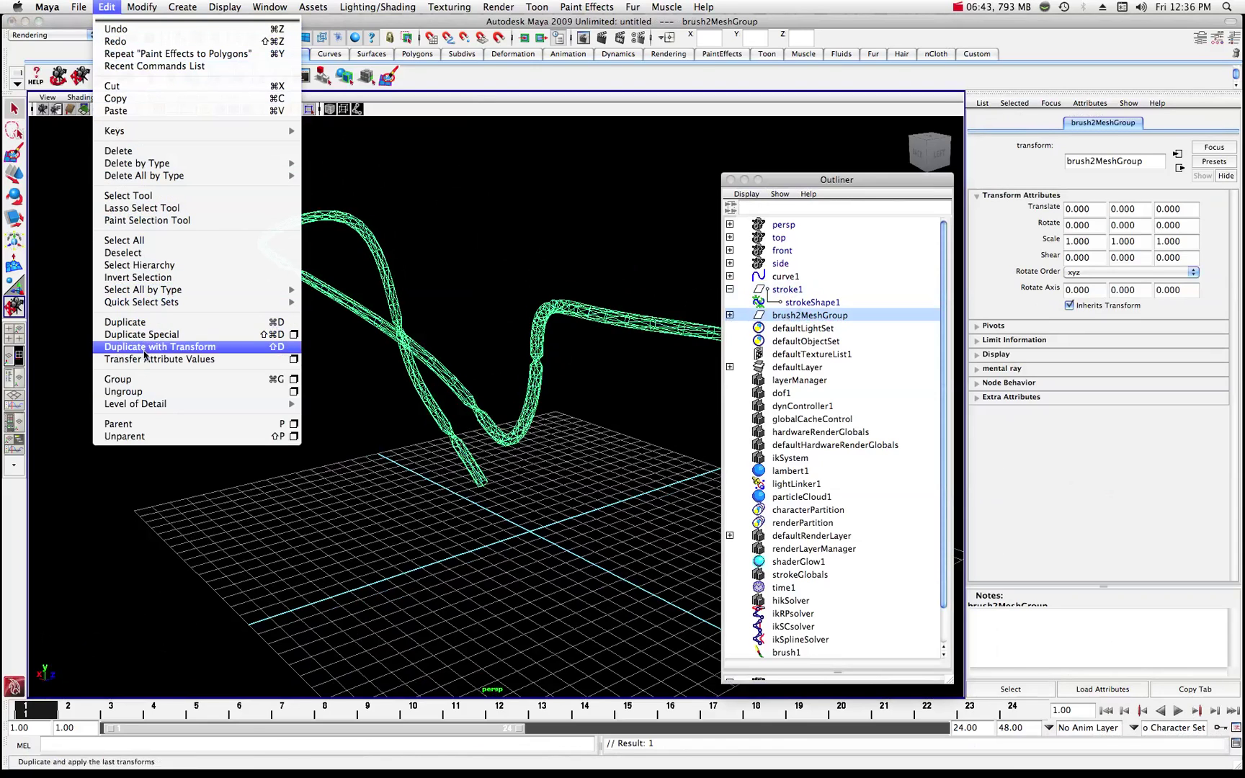
click(133, 393)
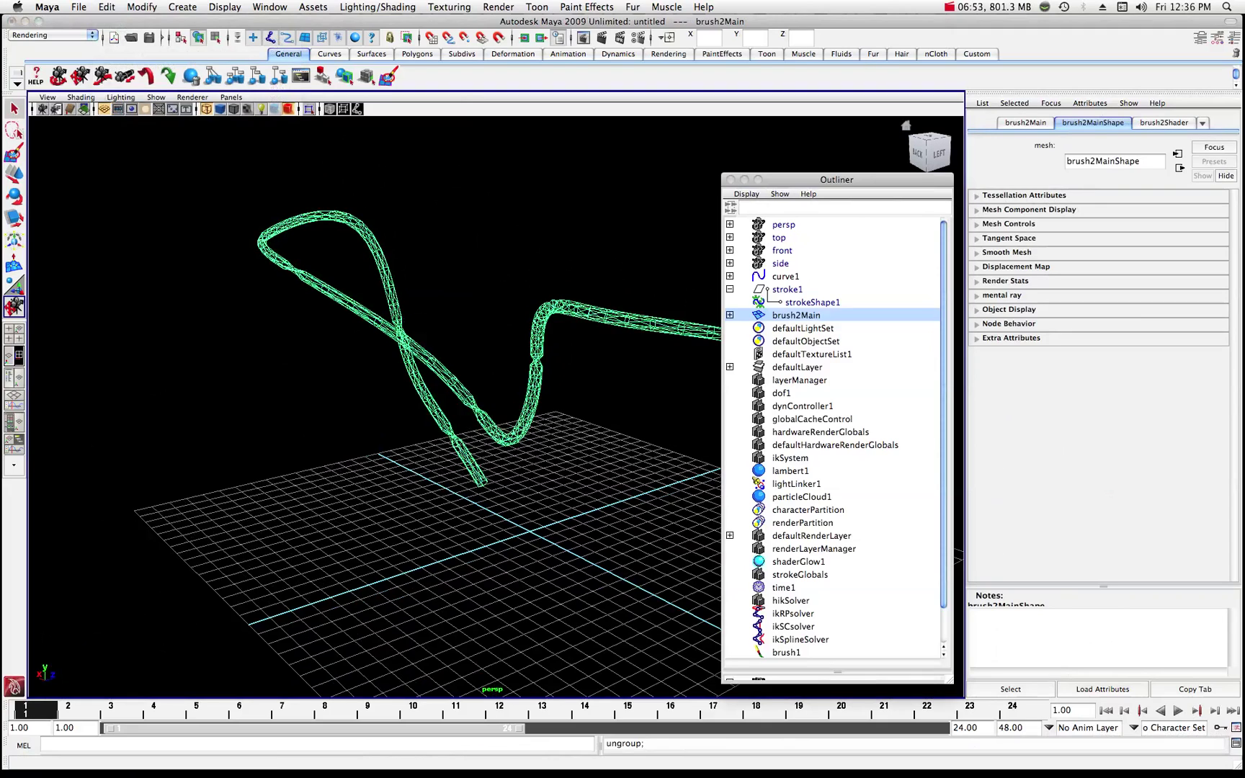
Rename the mesh shape to Hose1 and expand brush2Main in the Outliner to show it.
double_click(1109, 160)
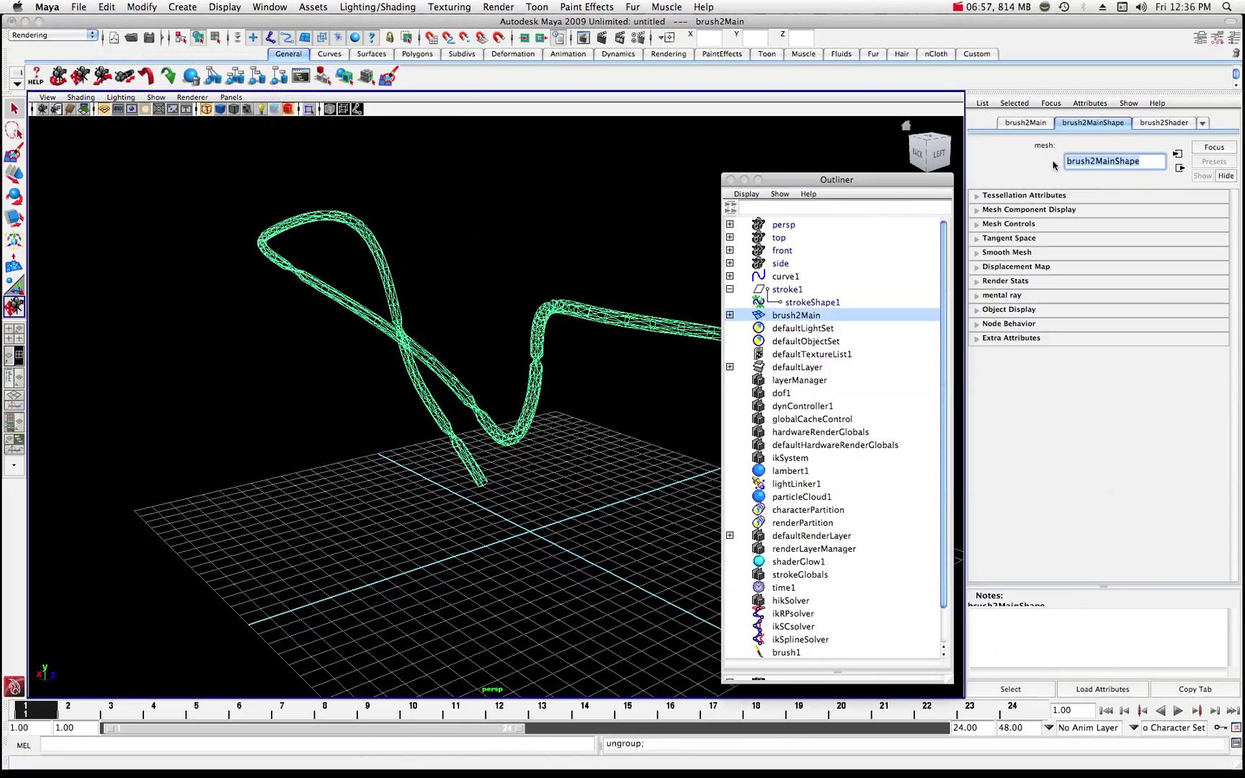
text(Hose1)
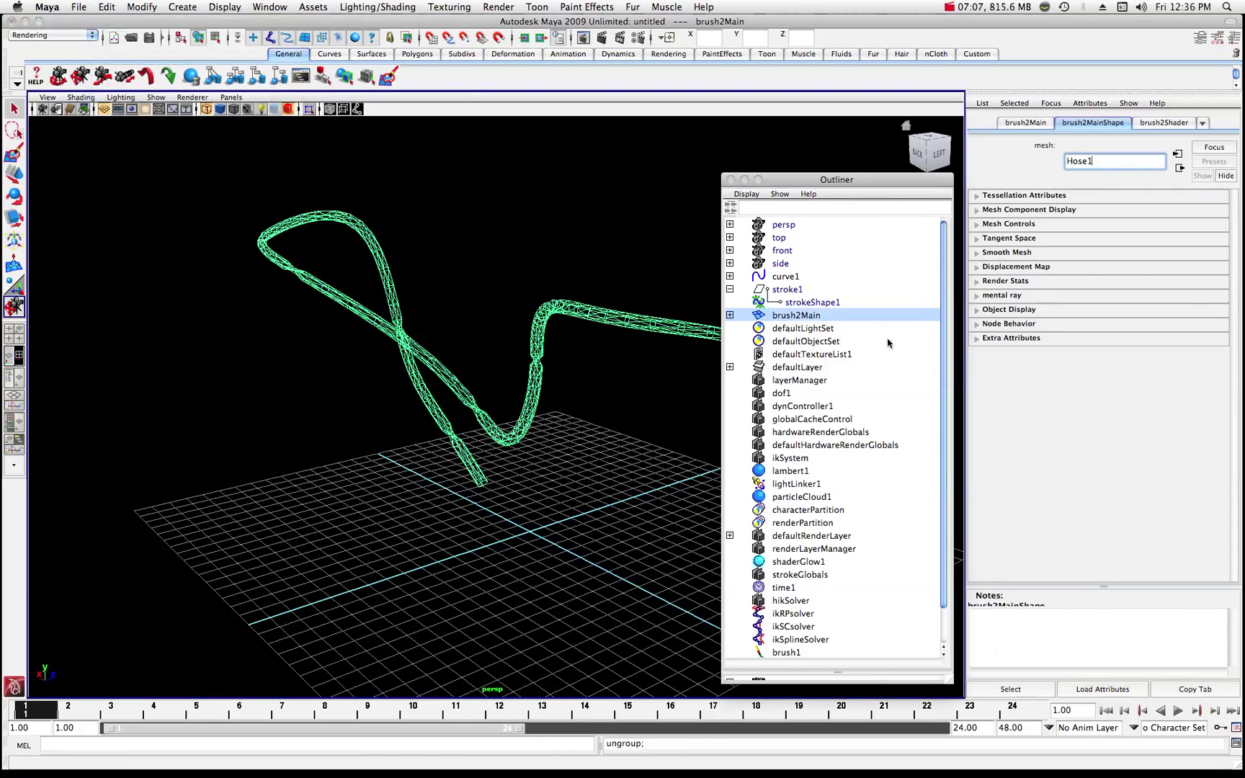
key(Return)
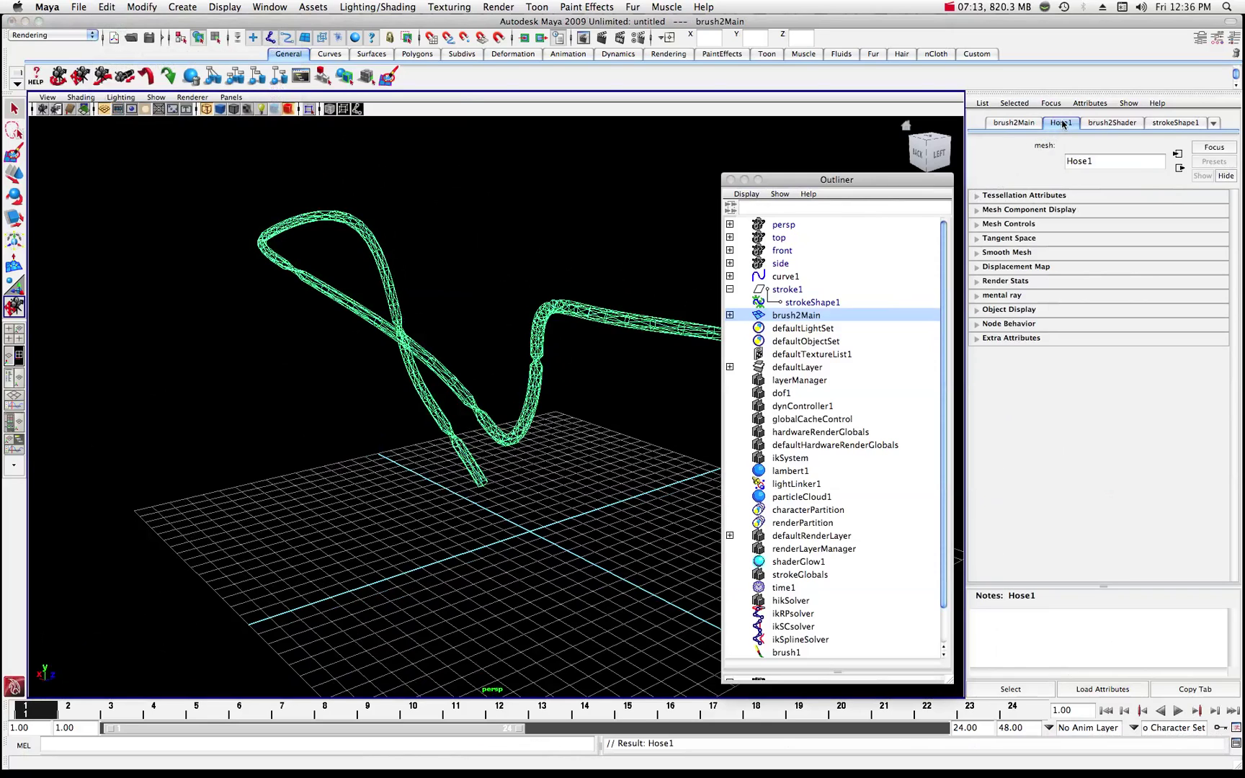
click(730, 315)
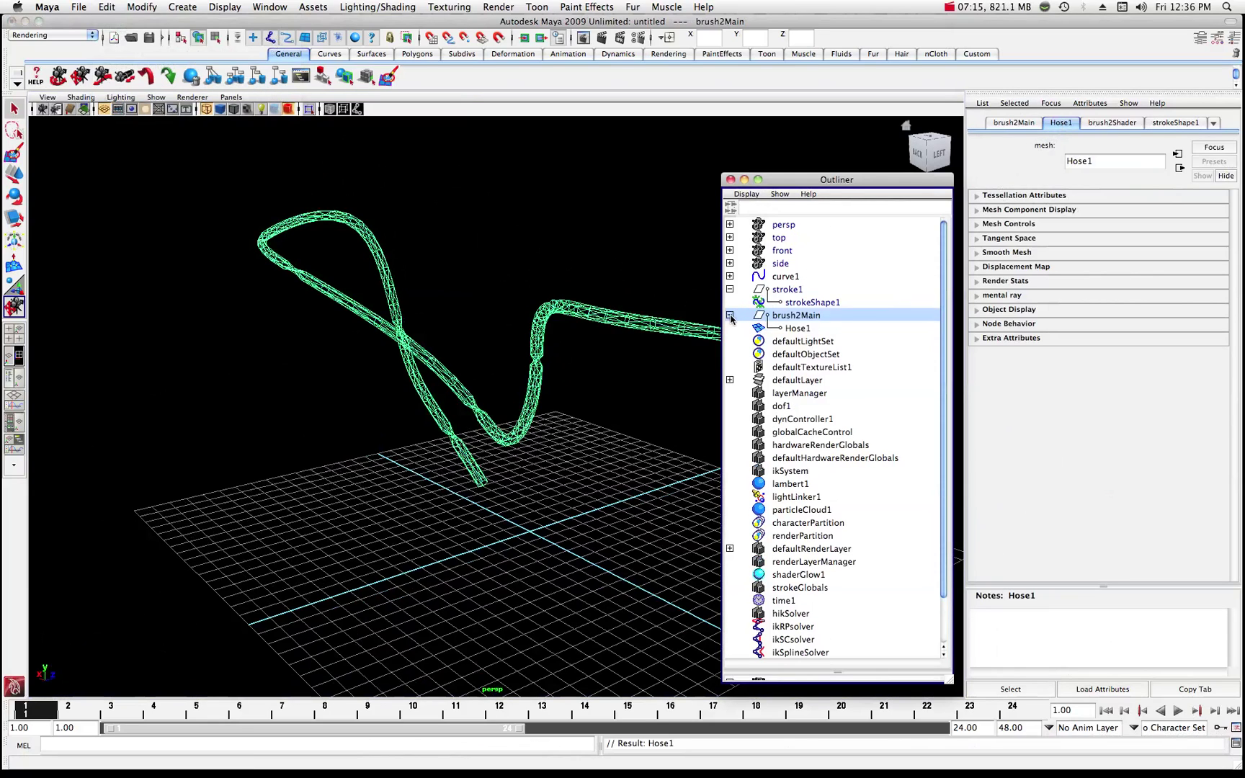
Assign the existing lambert1 material to the Hose1 mesh, replacing brush2Shader.
click(798, 329)
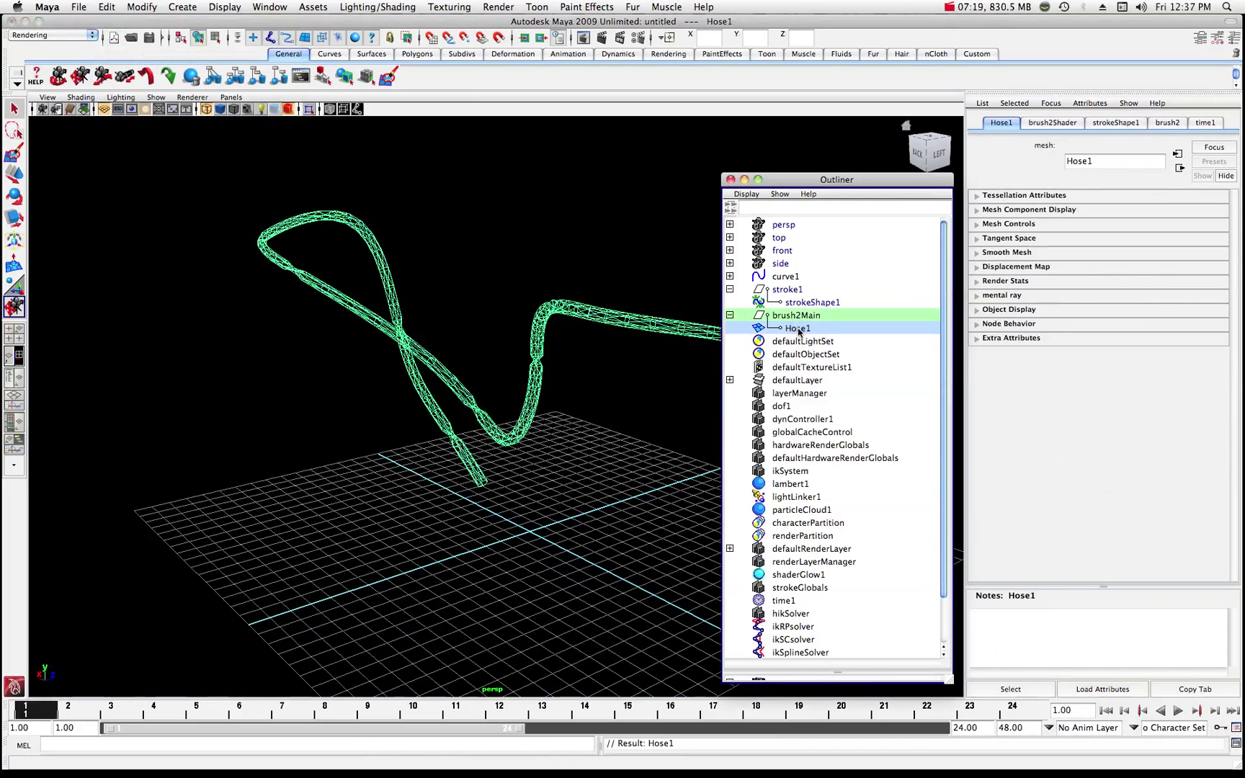
right_click(796, 330)
right_click(664, 328)
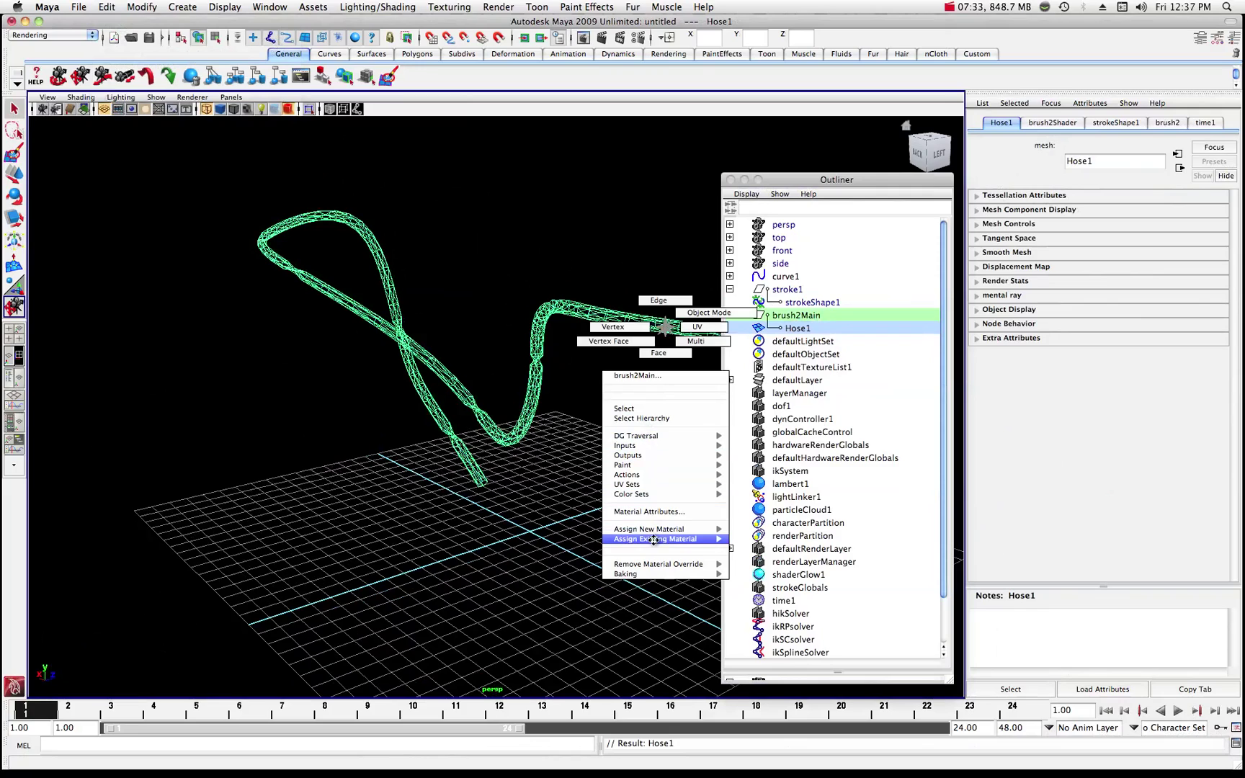
mouse_move(680, 542)
click(749, 538)
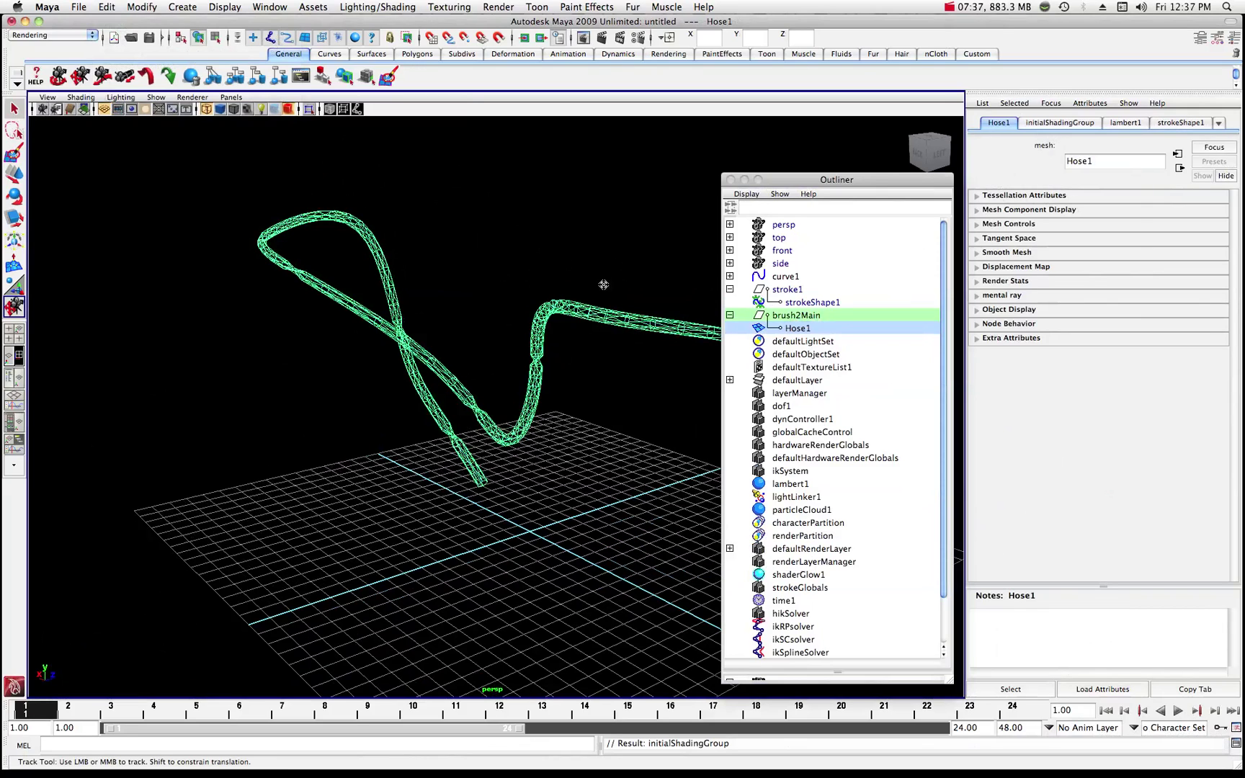
click(800, 180)
drag(801, 180, 798, 178)
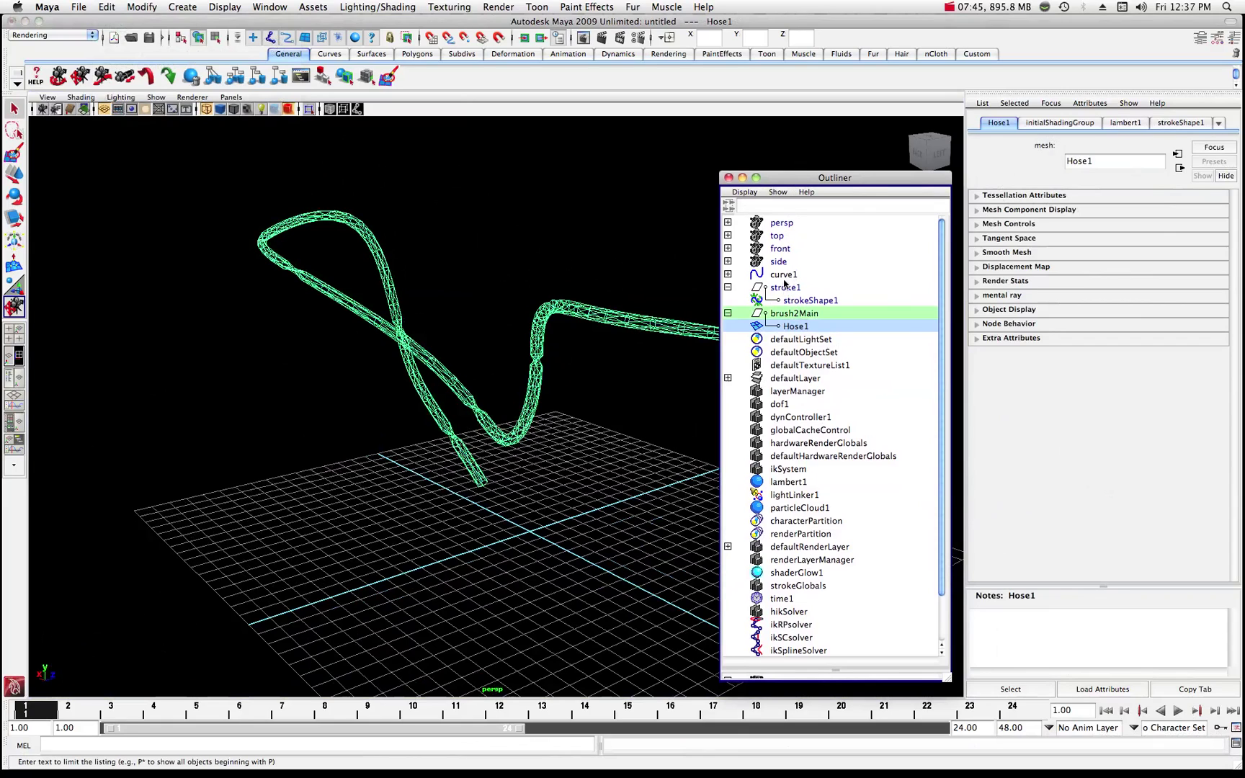
Enable Forward Twist in stroke1's brush2 Twist settings, previewing it shaded before returning to wireframe.
click(787, 289)
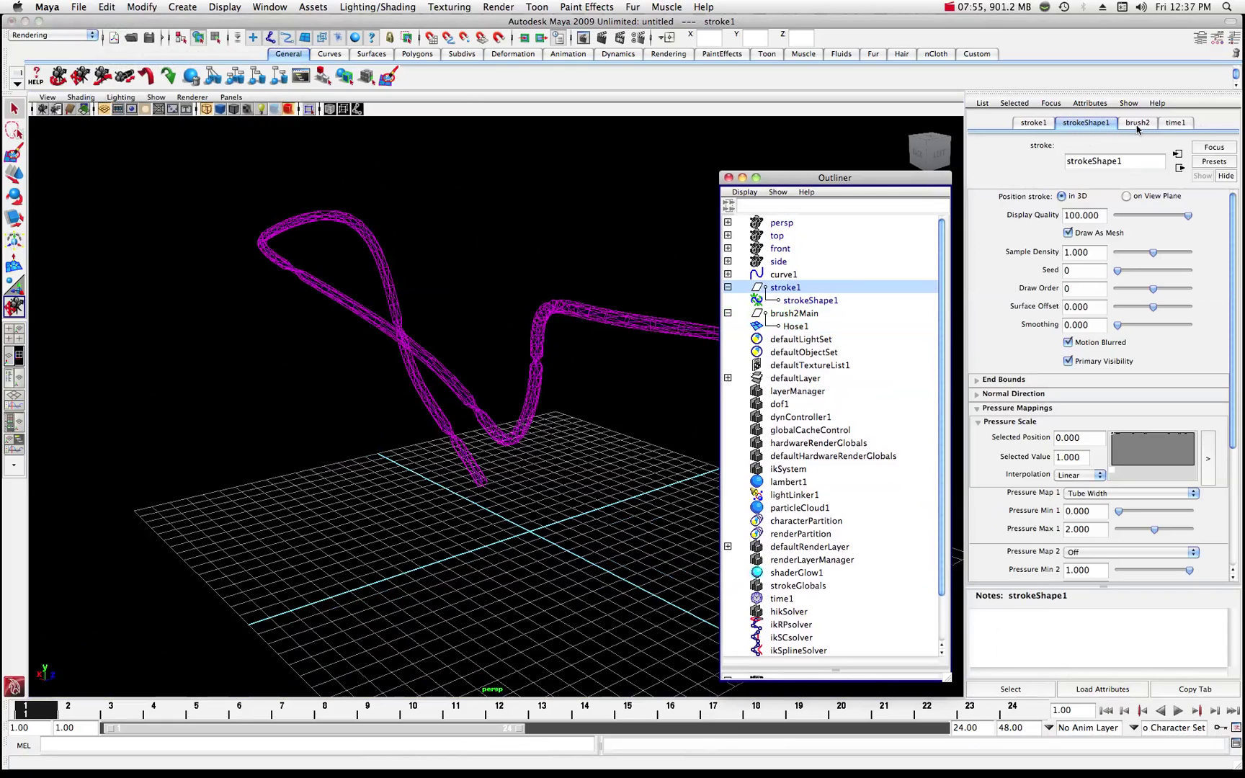
click(1138, 124)
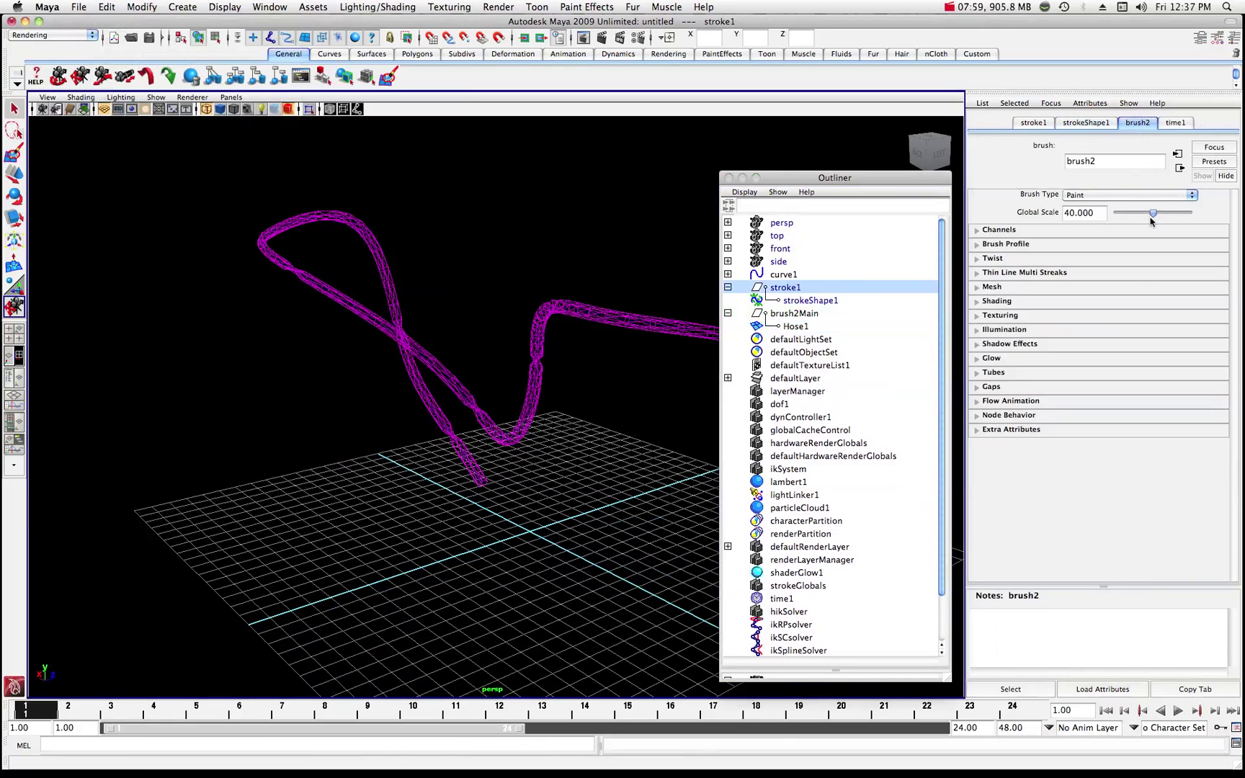
click(978, 258)
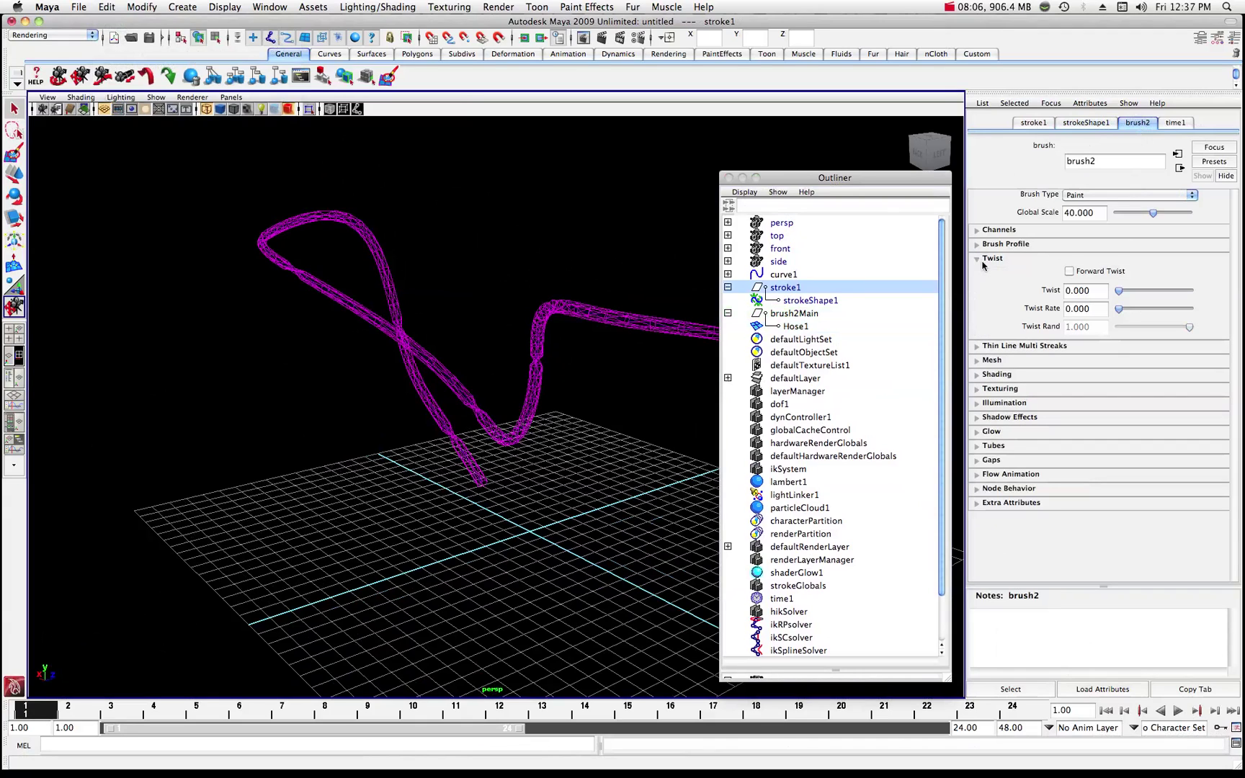
click(1069, 271)
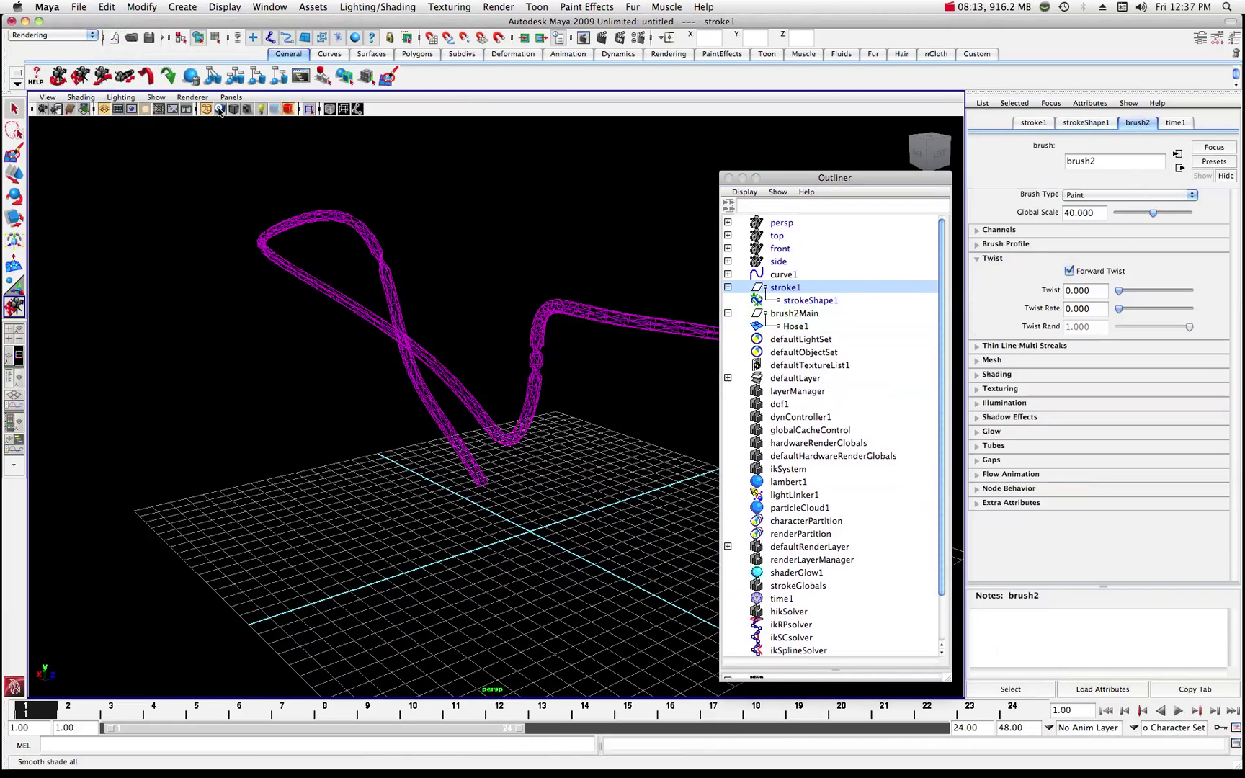
click(220, 110)
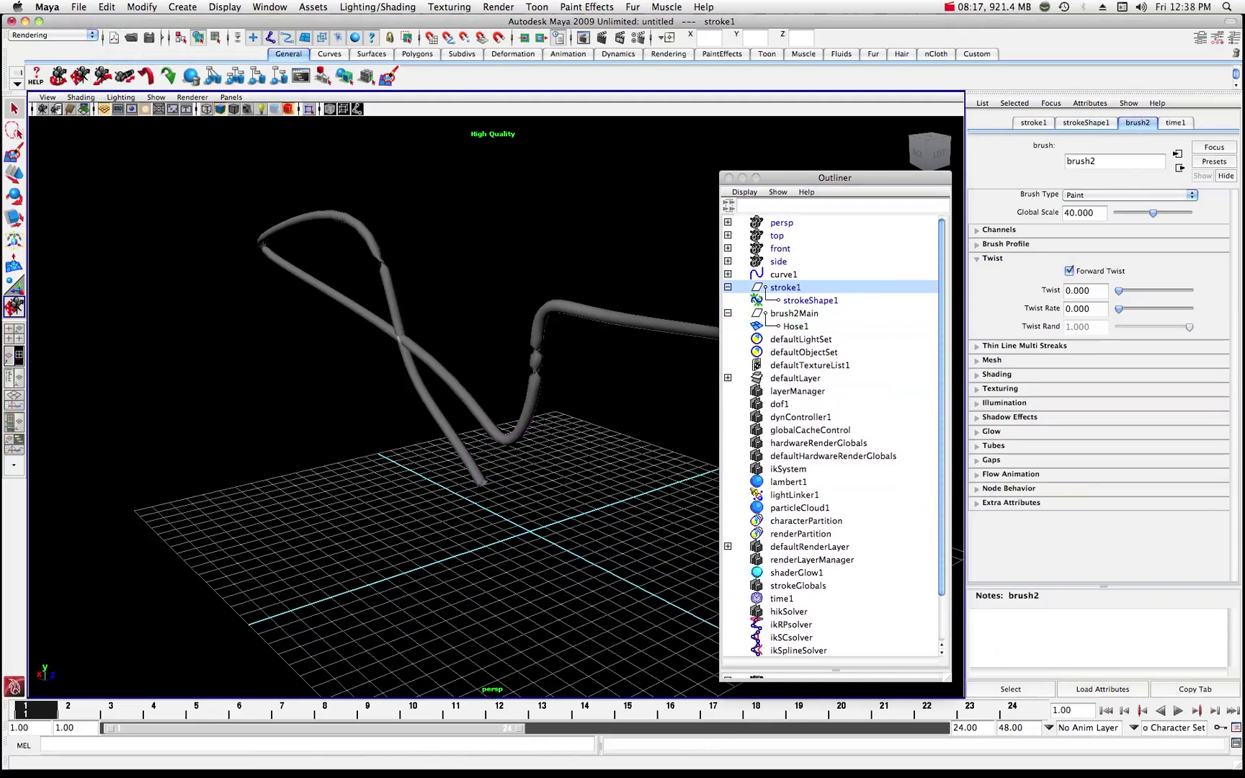
click(1071, 271)
click(221, 111)
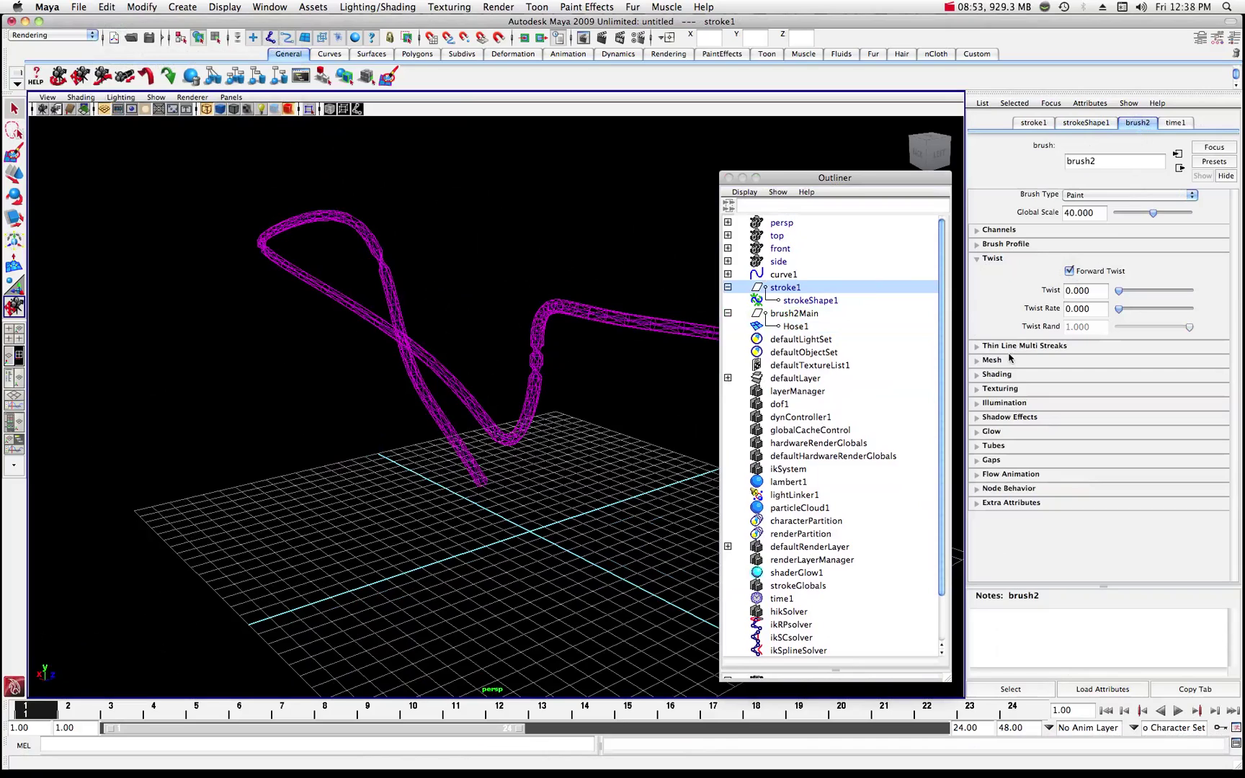
Thicken the hose by increasing brush2's Brush Width under Brush Profile.
click(979, 245)
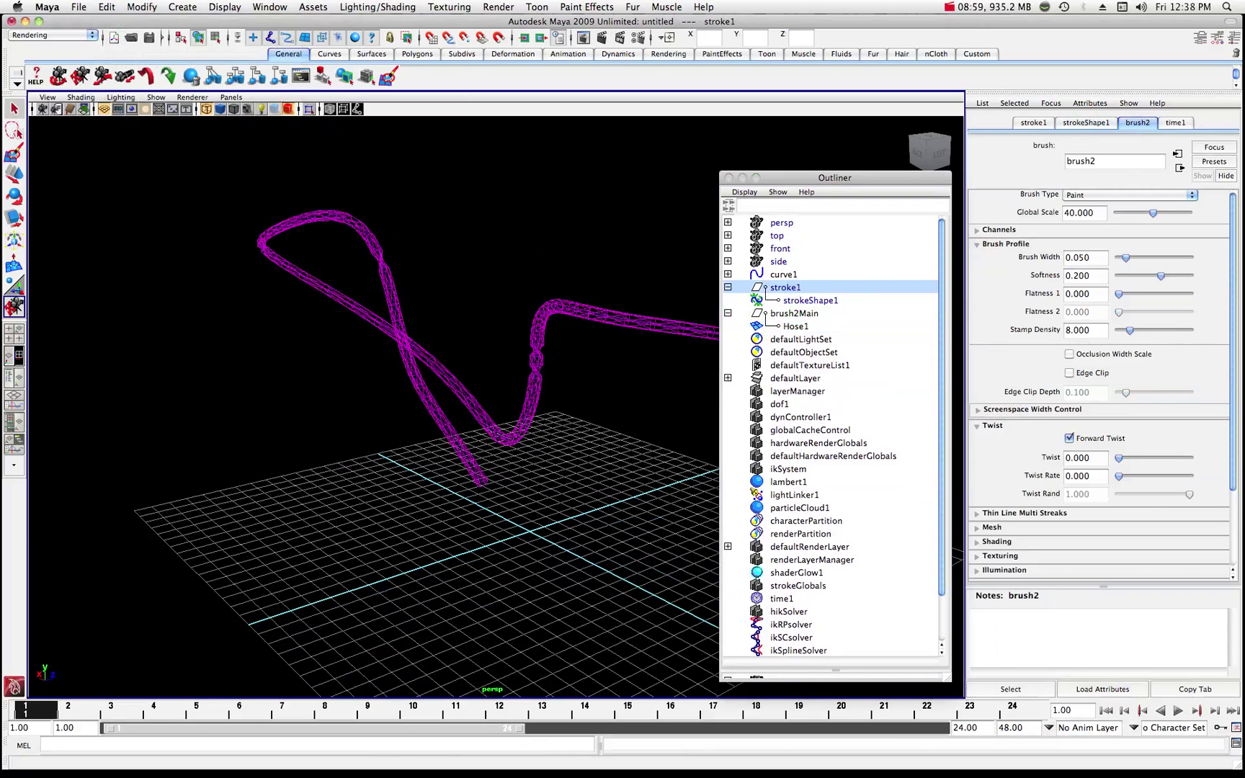
drag(1126, 258, 1134, 260)
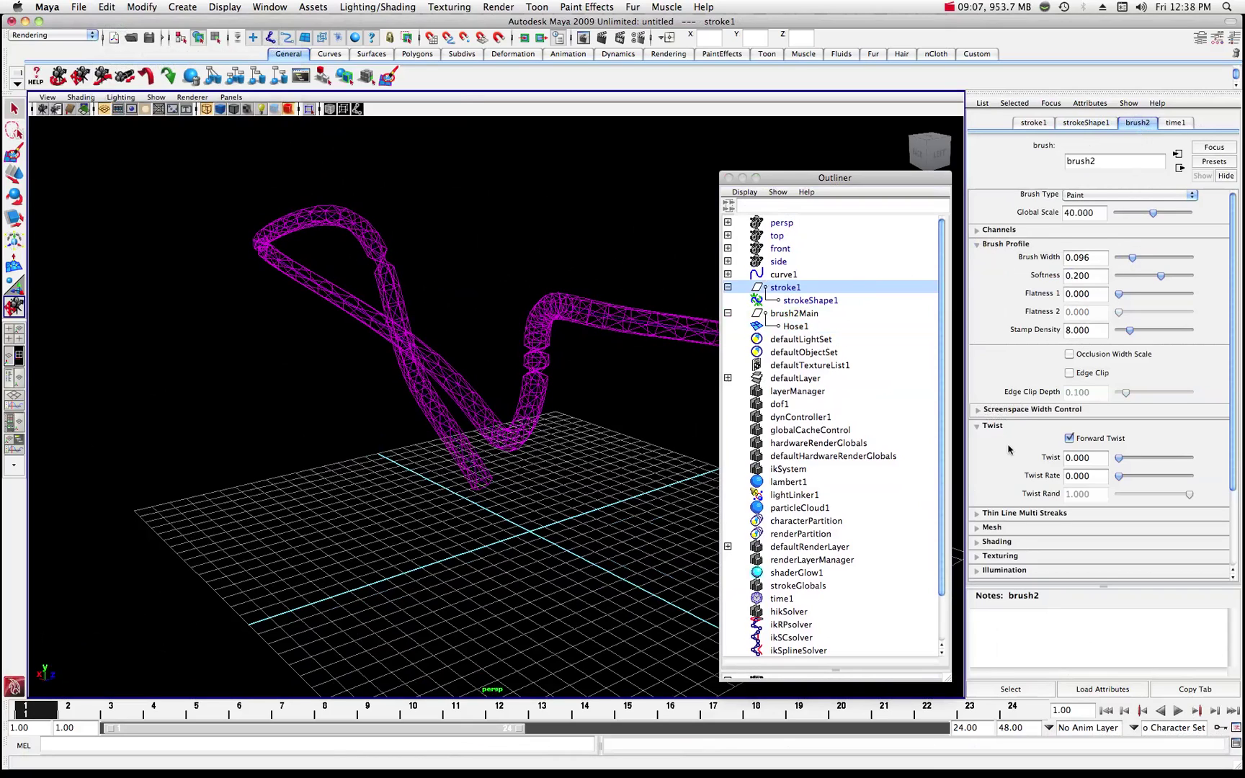
scroll(1009, 449, down, 2)
scroll(1009, 449, down, 4)
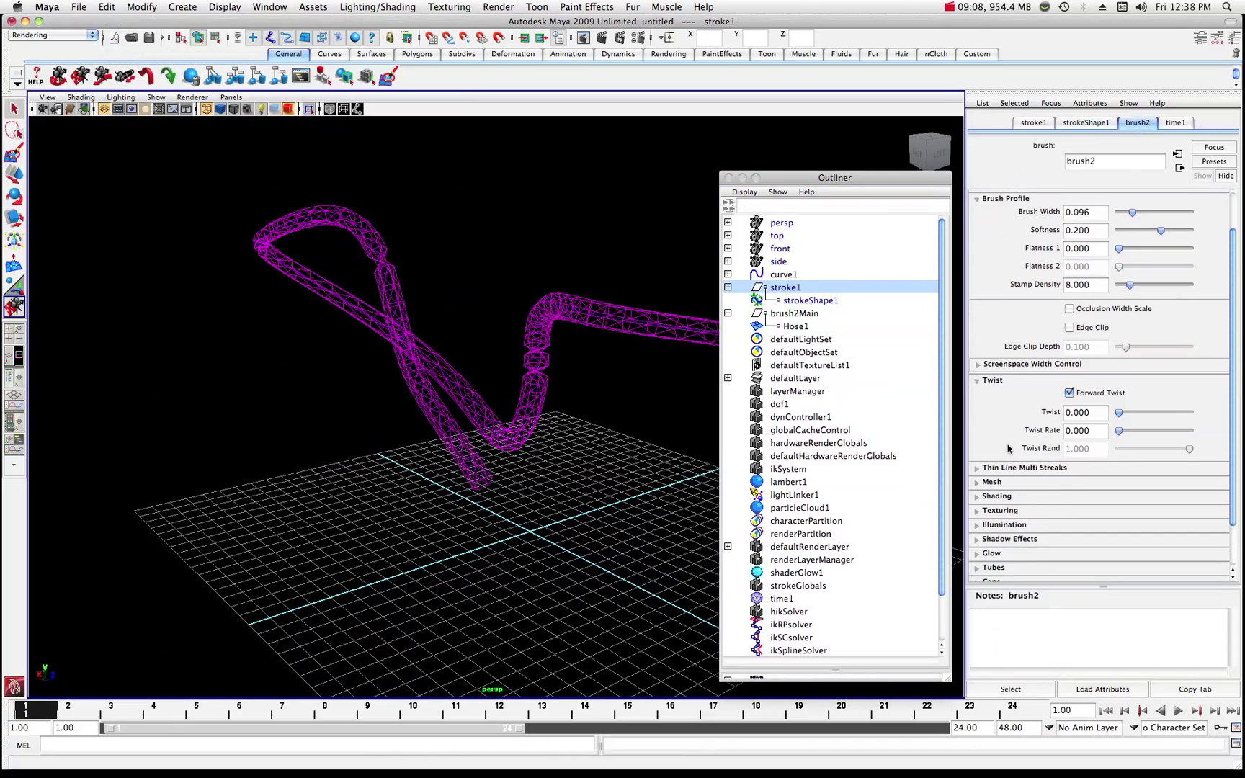
scroll(1006, 448, down, 1)
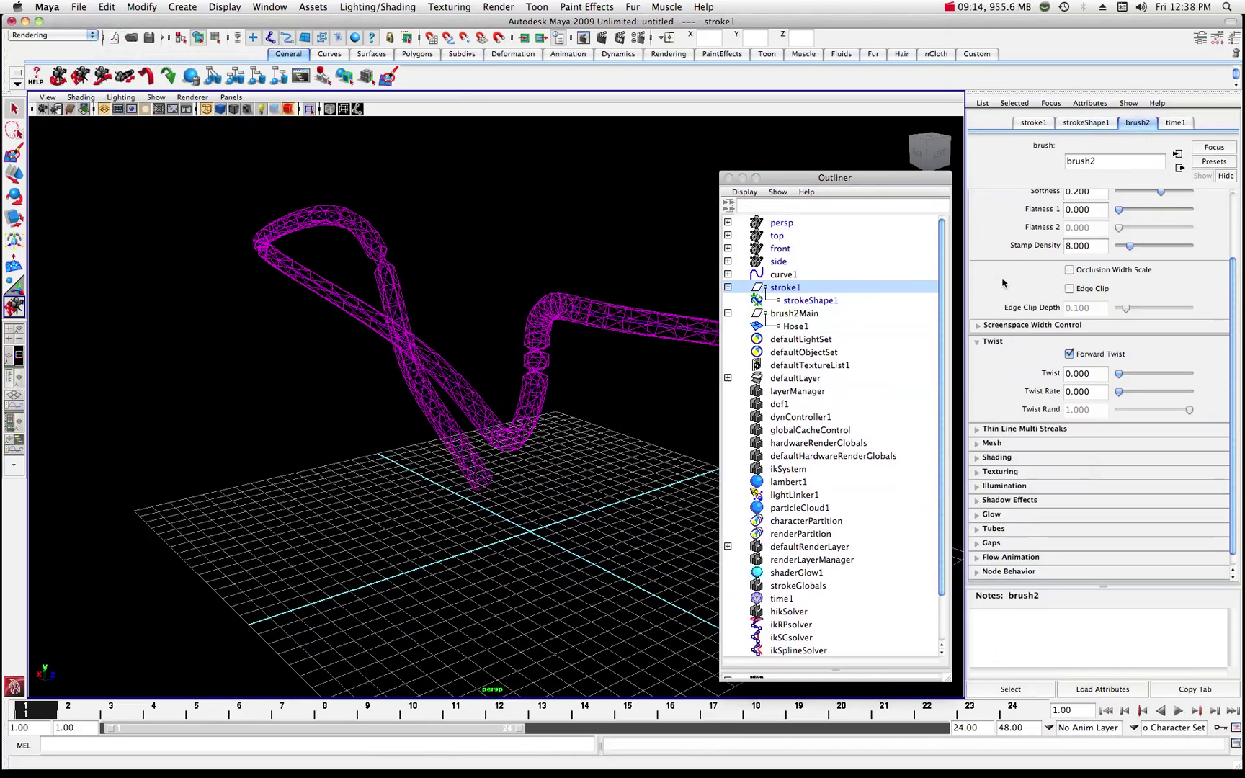
Set strokeShape1's Smoothing to 10.
click(1079, 124)
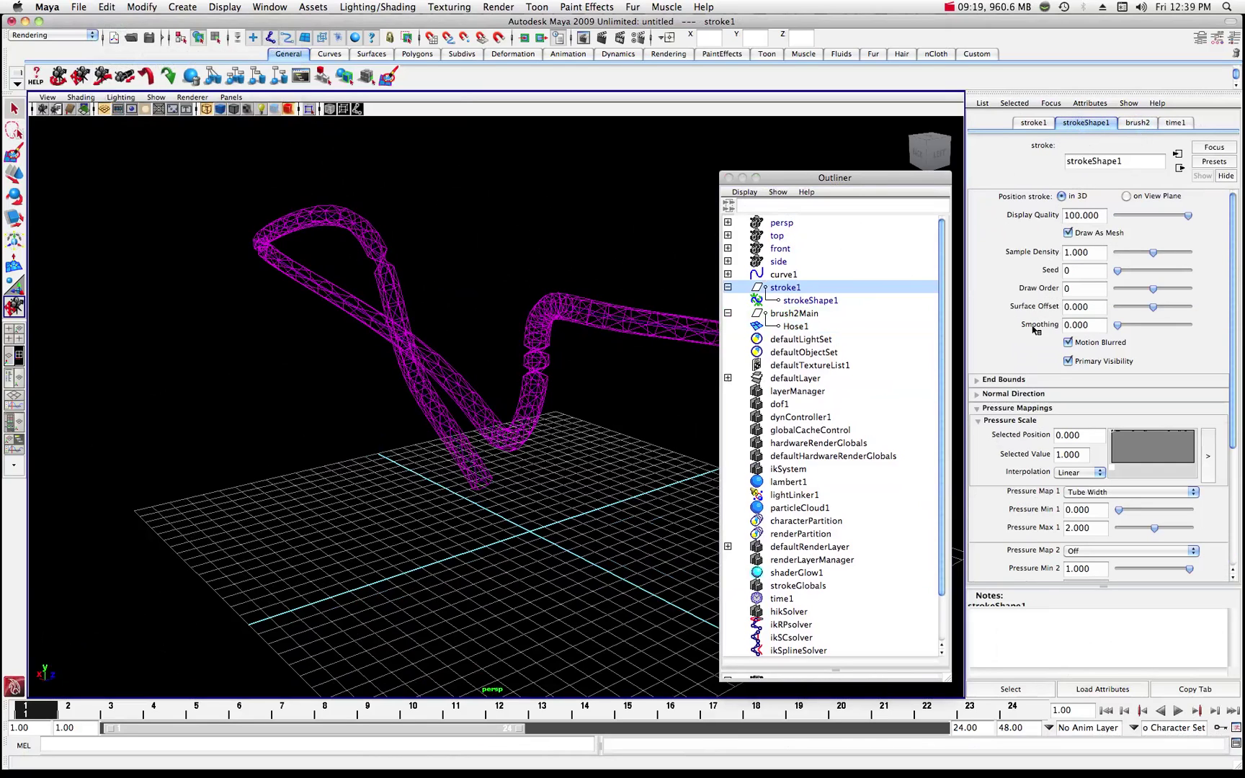
click(1081, 325)
text(10)
key(Return)
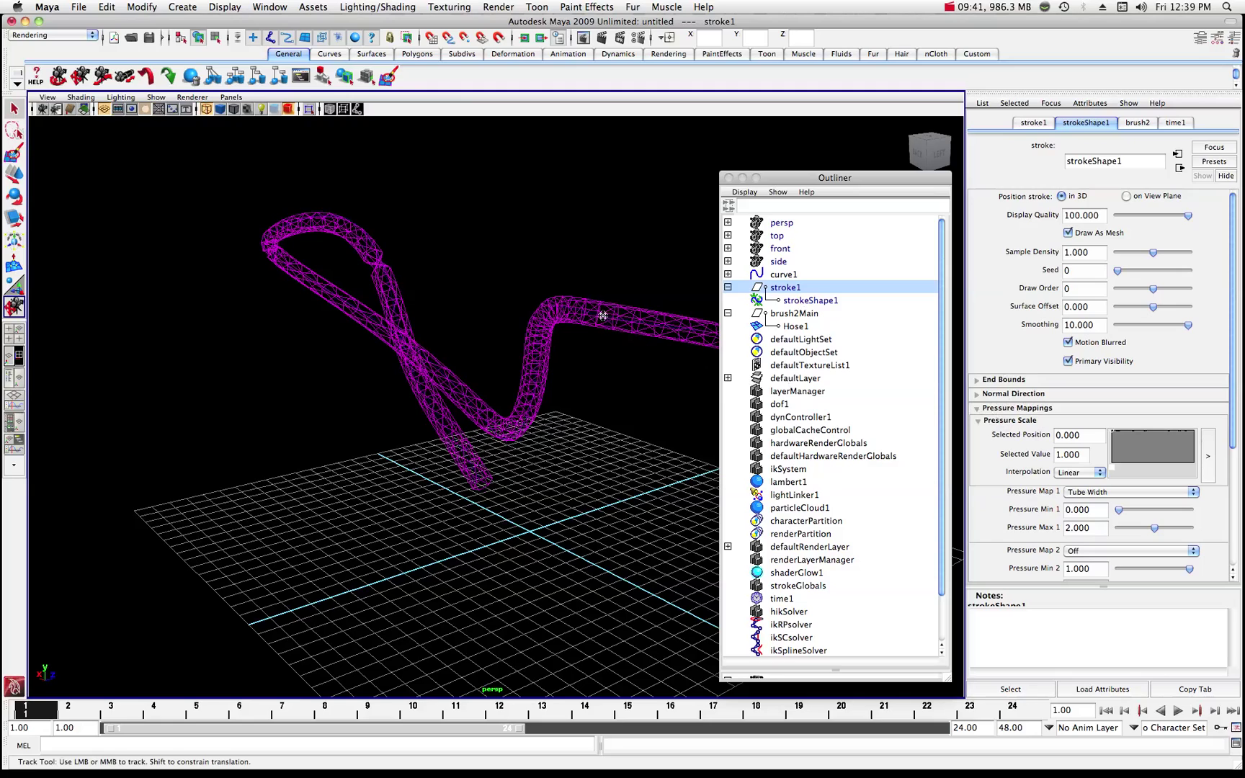
Show the stroke smooth shaded and open the Pressure Scale ramp in a large editor, nudging its first point lower.
click(742, 177)
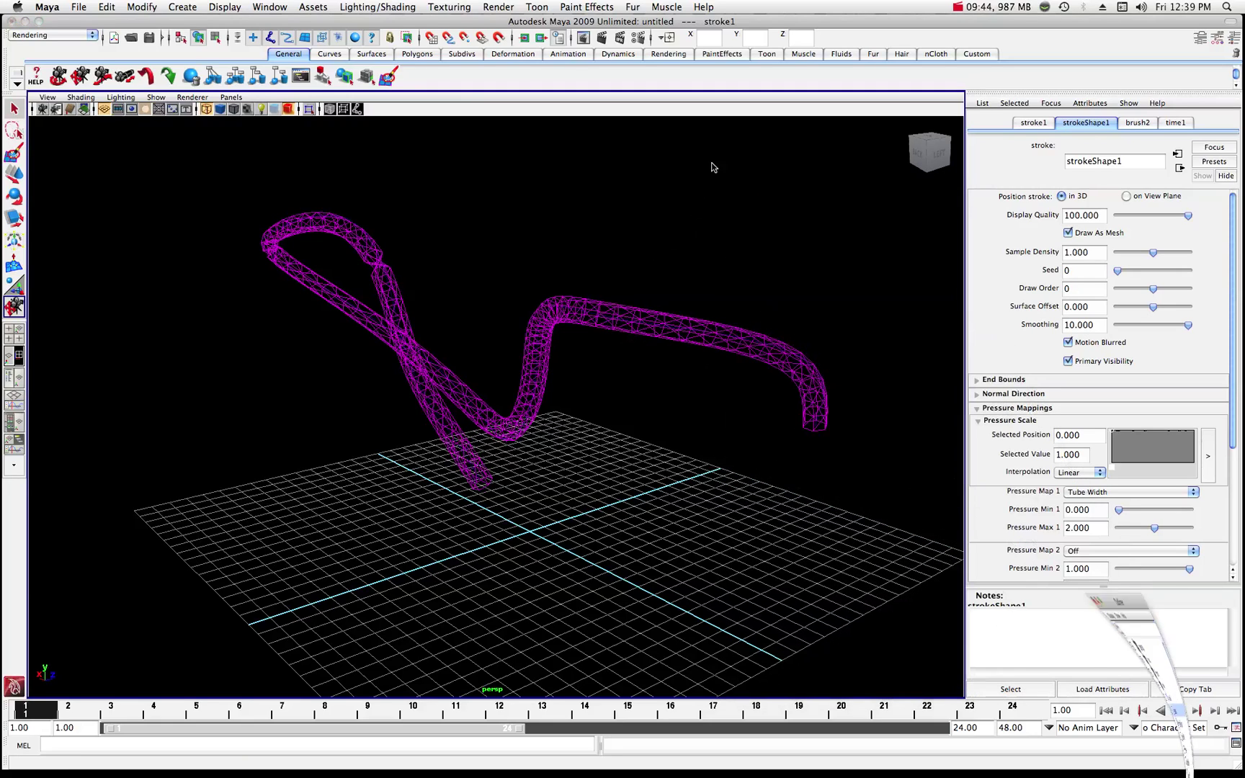
click(219, 110)
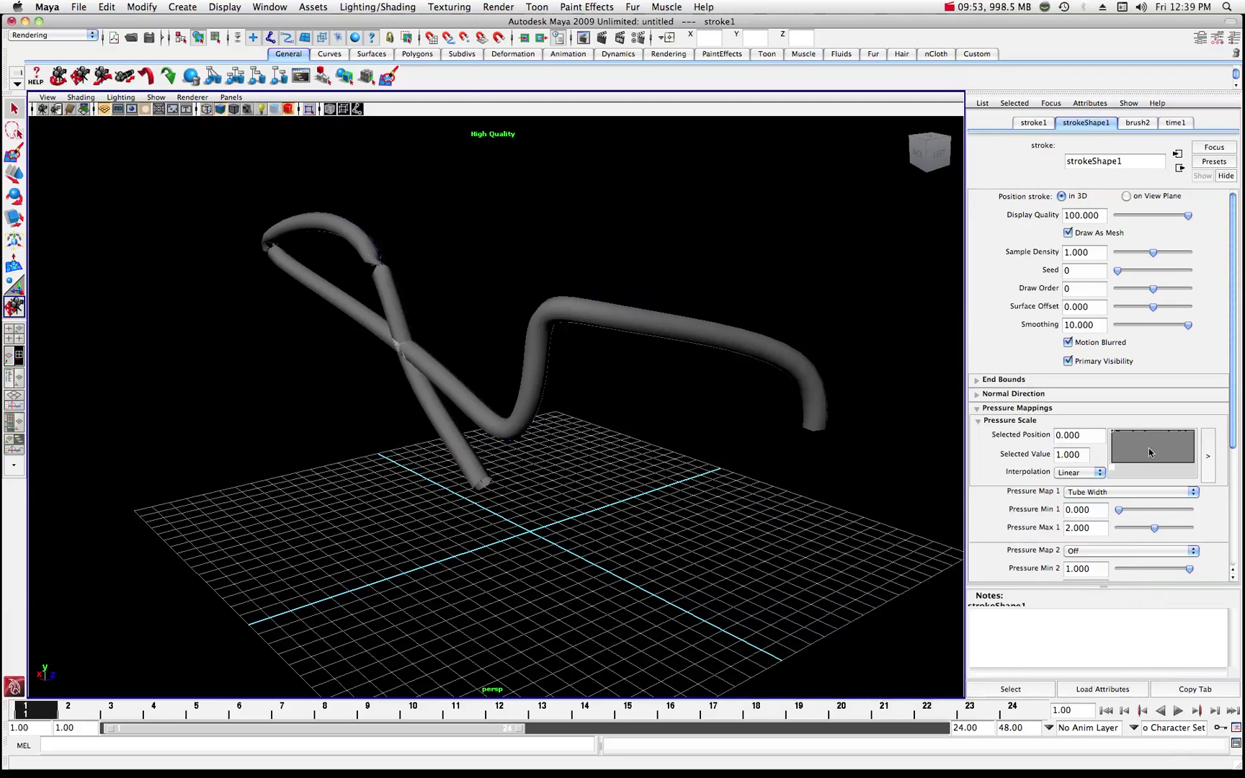
click(1207, 456)
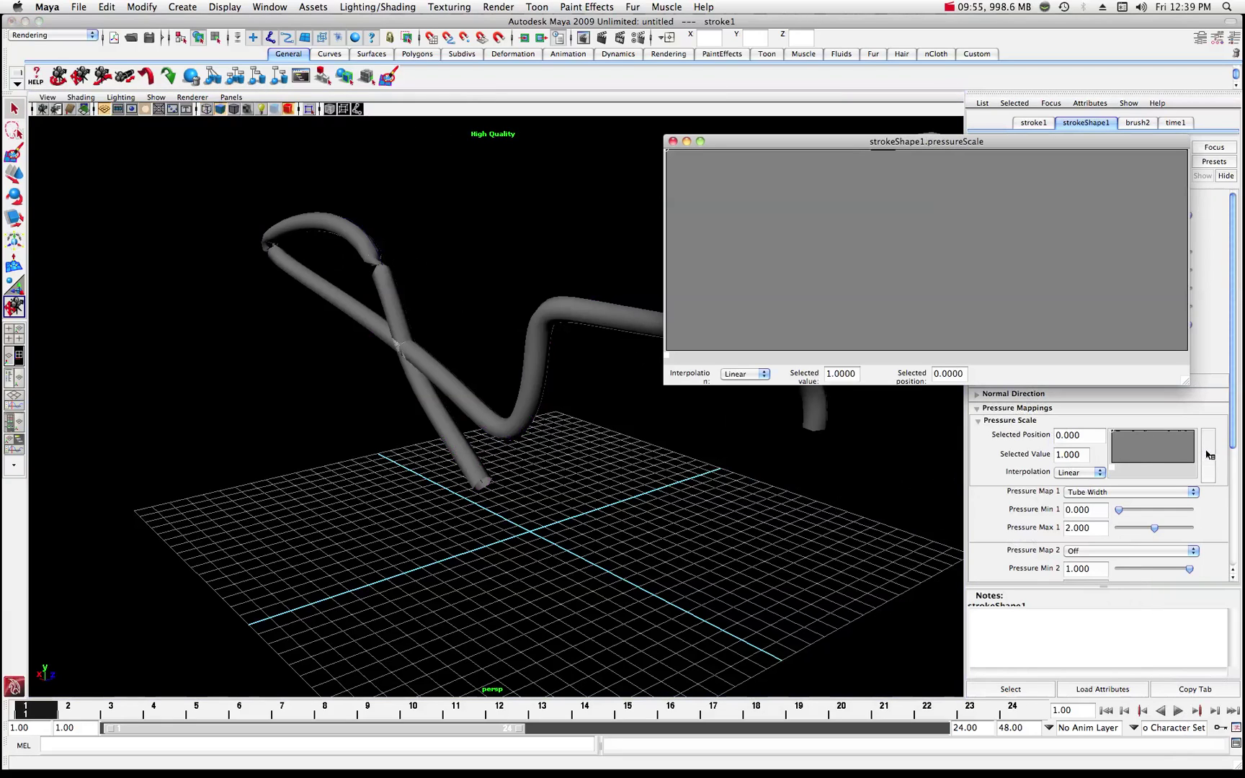
mouse_move(929, 141)
mouse_down()
mouse_move(872, 161)
mouse_move(886, 131)
mouse_move(933, 141)
mouse_up()
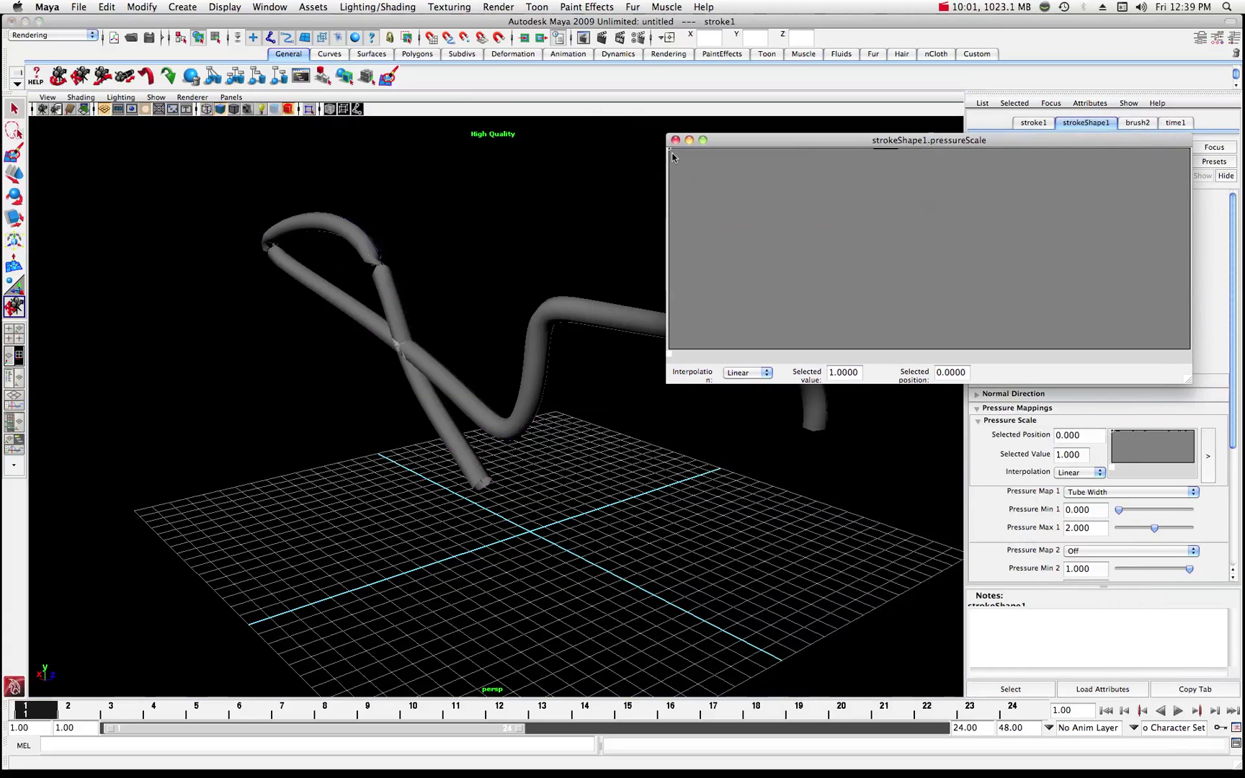
mouse_move(670, 150)
mouse_down()
mouse_move(673, 168)
mouse_move(668, 152)
mouse_up()
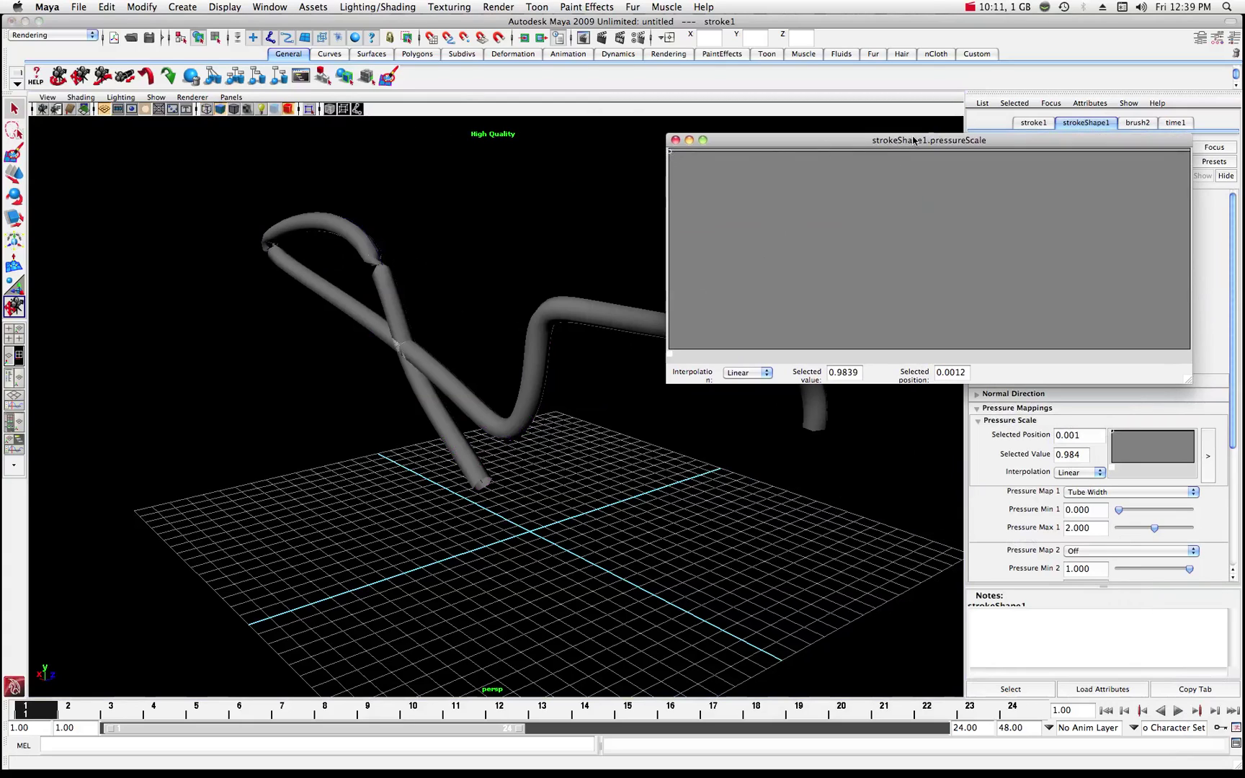
Set Pressure Map 1 to drive Width instead of Tube Width.
drag(1000, 140, 758, 160)
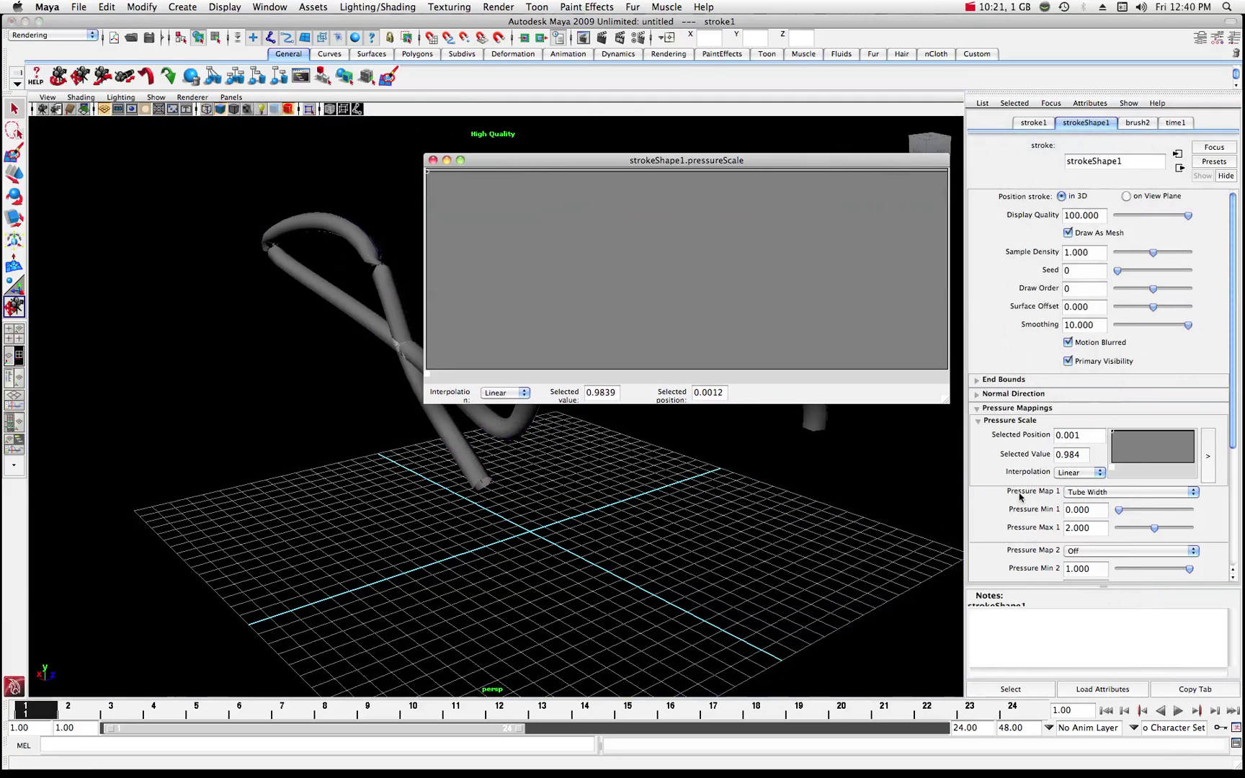
click(1193, 493)
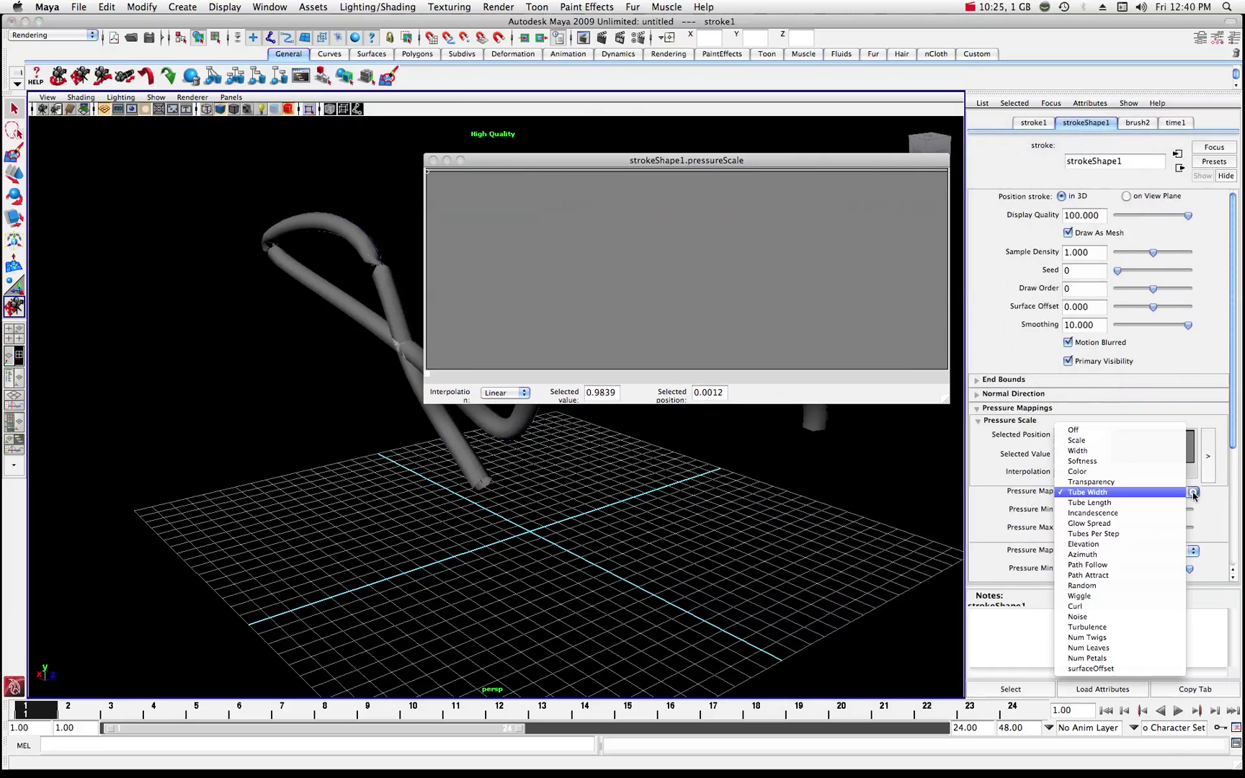
click(1098, 453)
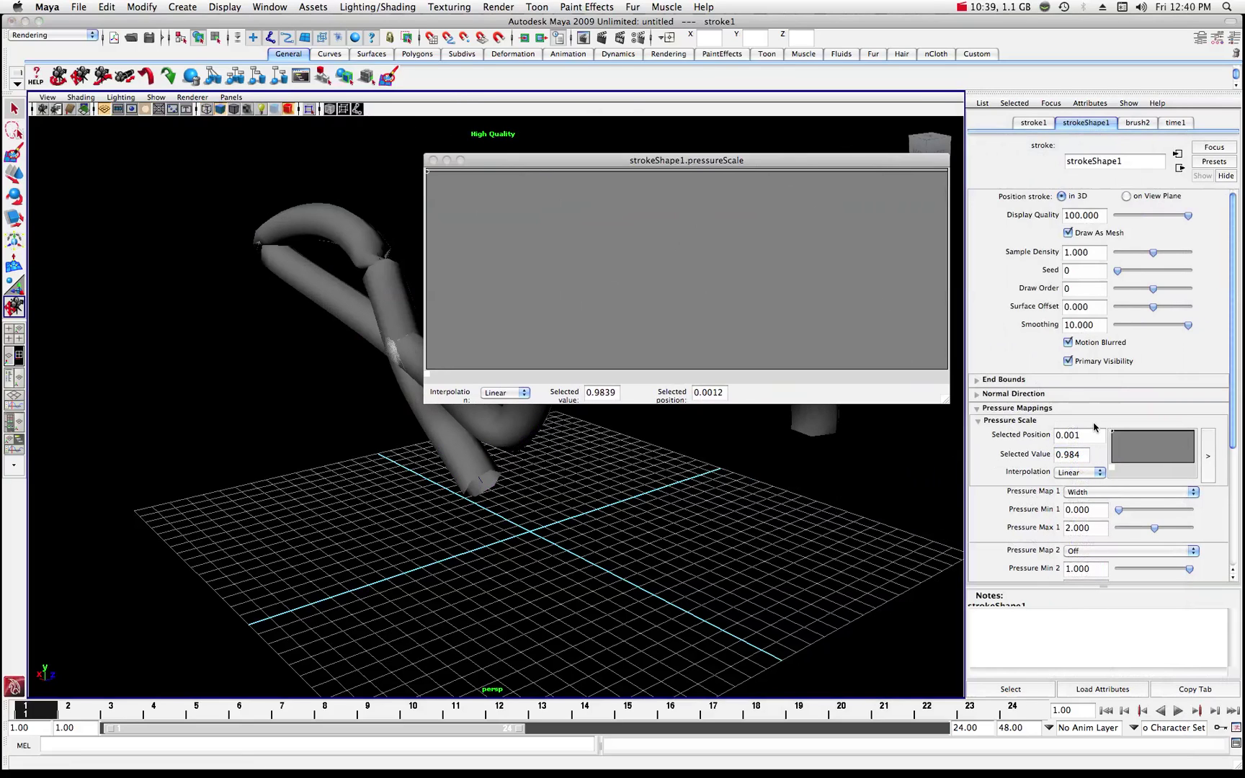
Add ten points in a row along the top of the pressureScale ramp.
drag(766, 160, 982, 176)
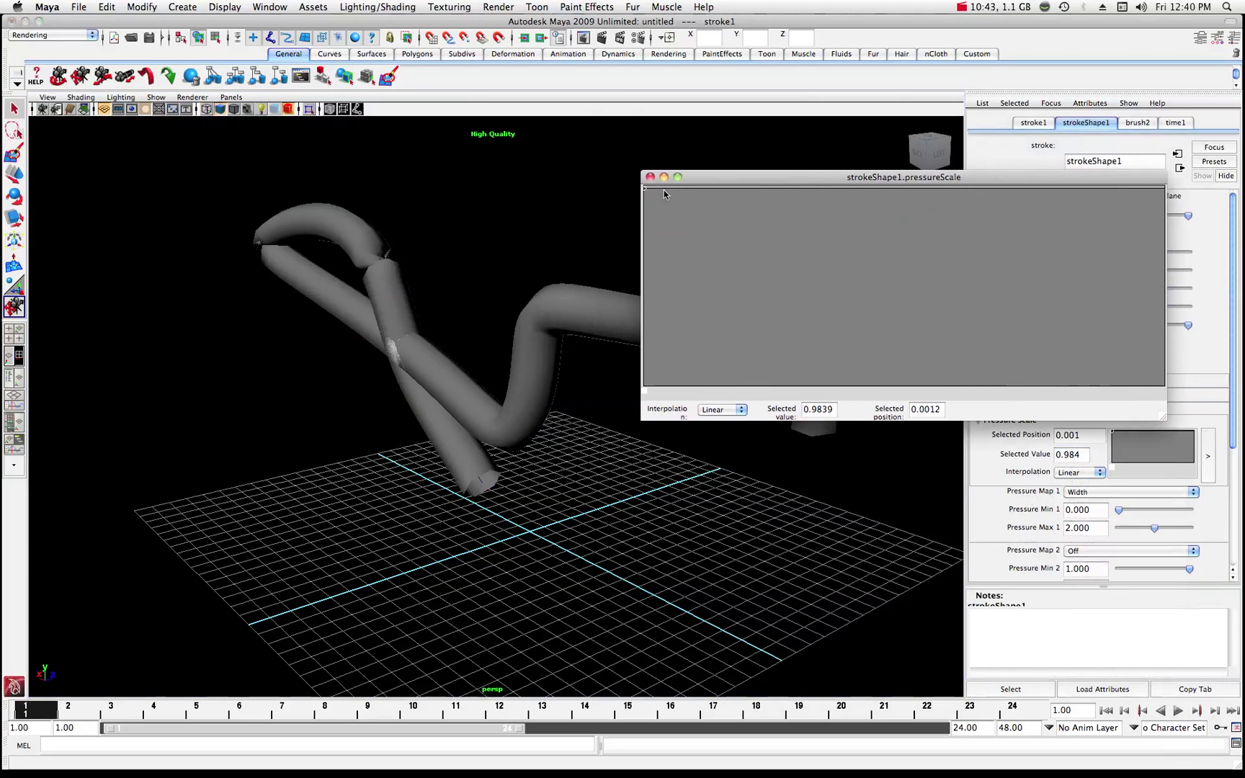
click(662, 190)
click(678, 191)
click(703, 192)
click(745, 192)
click(783, 193)
click(817, 194)
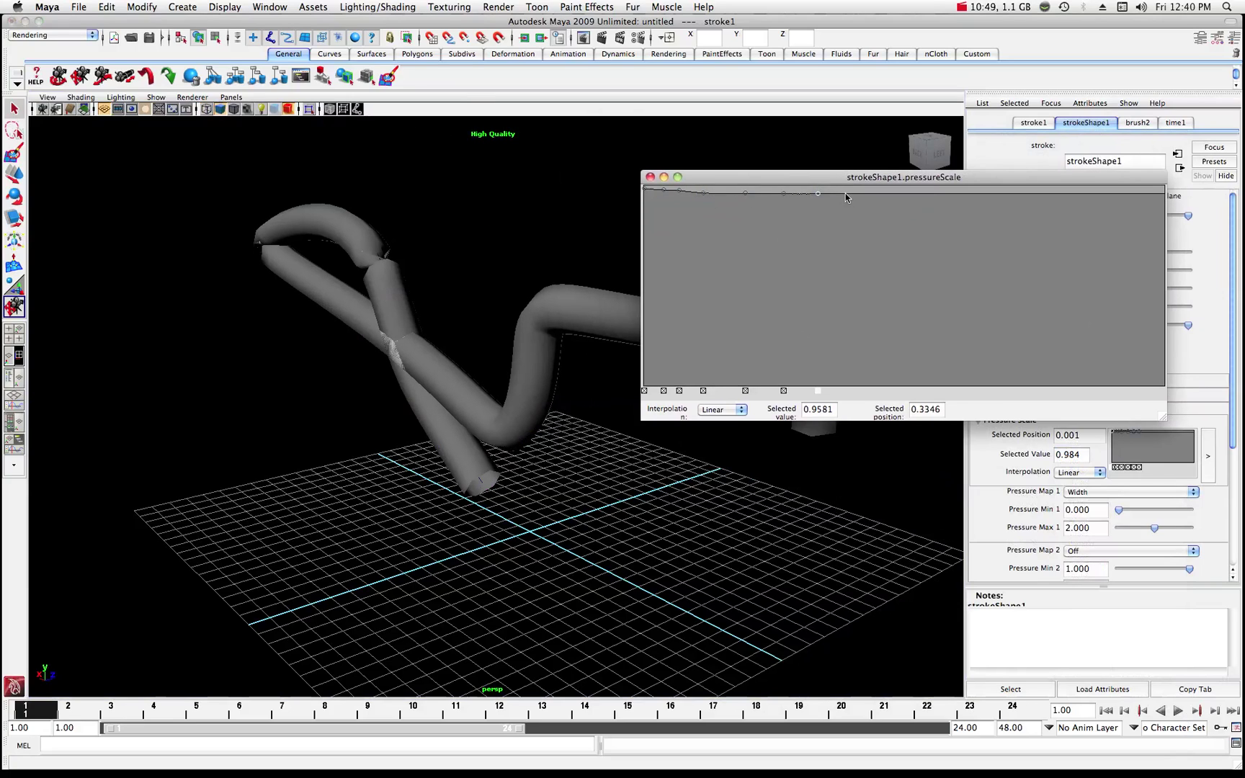
click(851, 193)
click(896, 194)
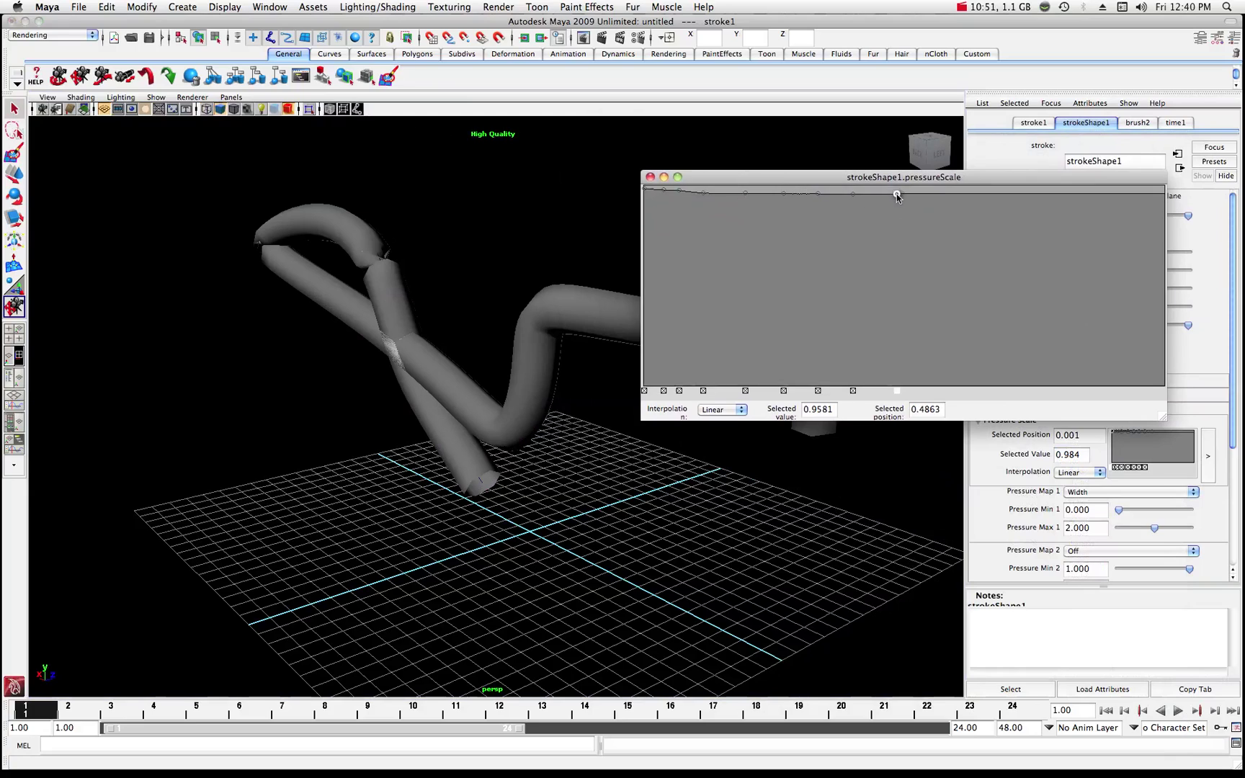
click(946, 193)
click(977, 192)
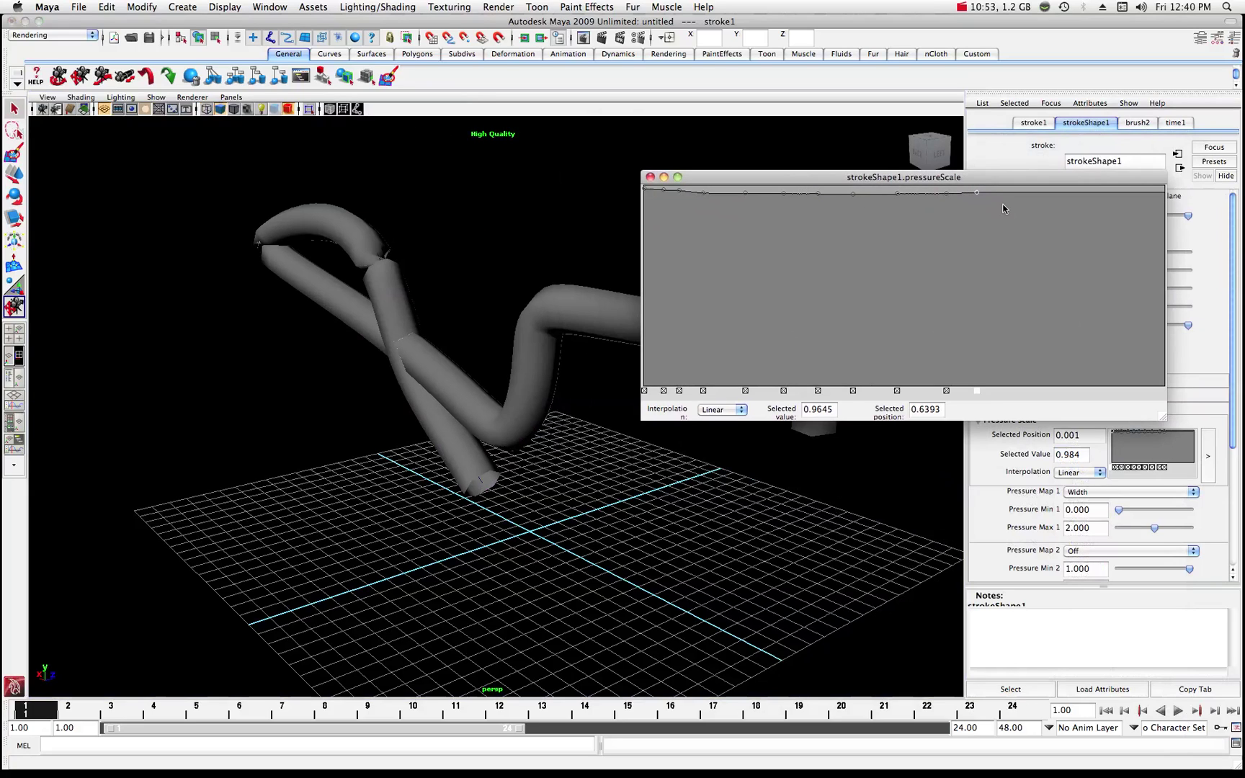
Add a point around 0.76 and set its interpolation to None.
click(1041, 193)
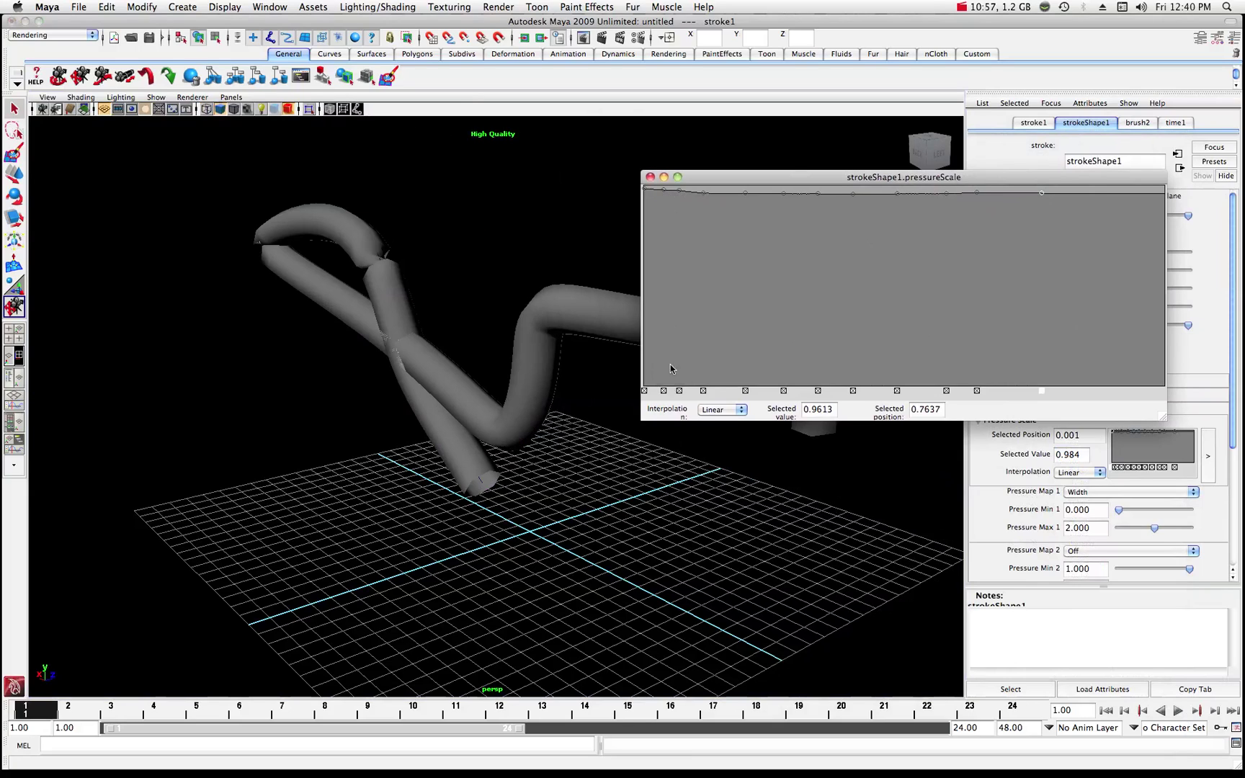
click(742, 410)
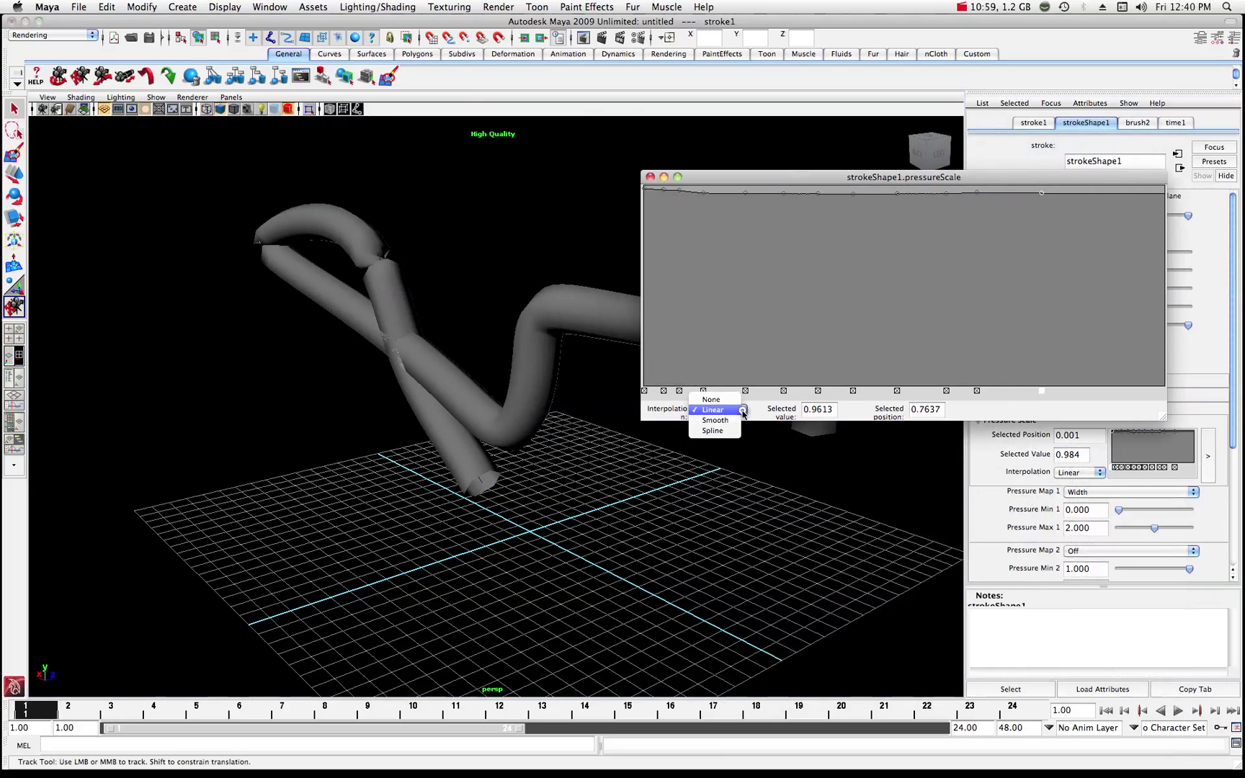
click(711, 399)
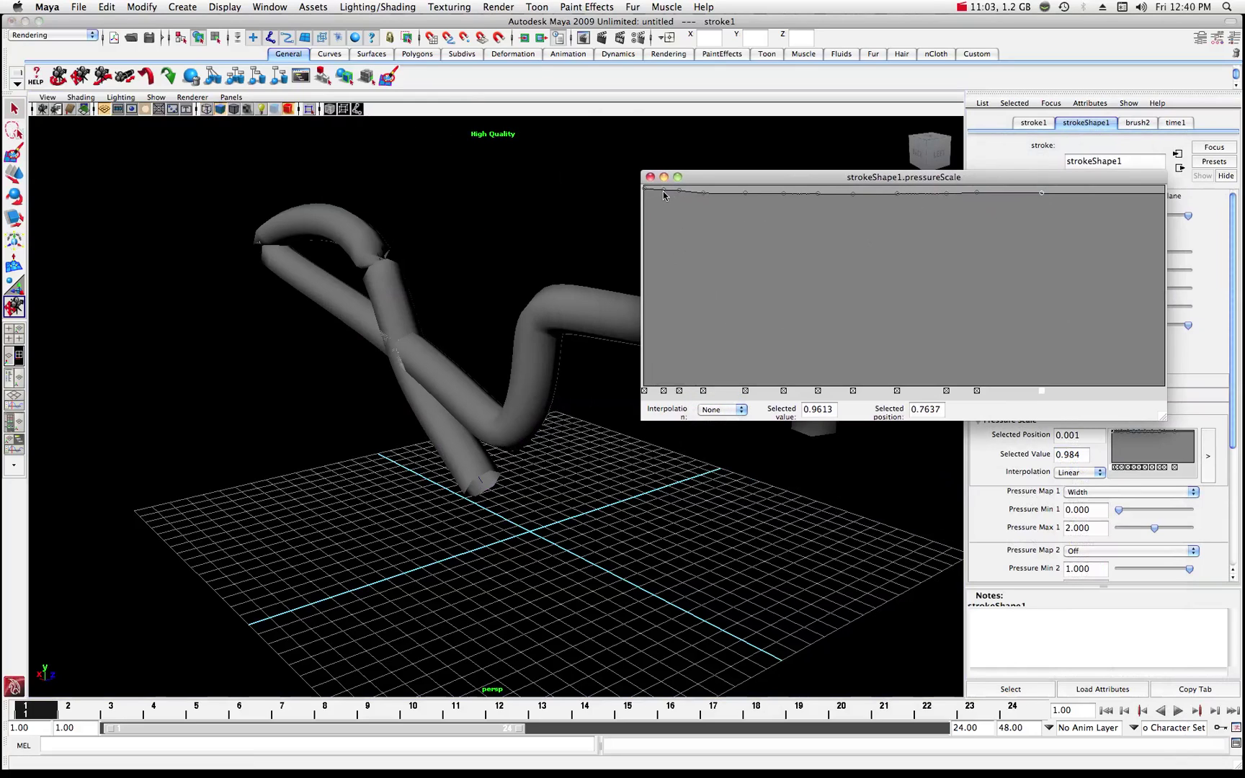
Drag ramp points down into V-shaped dips, adding a lower step near the end at 0.8645.
drag(664, 193, 664, 256)
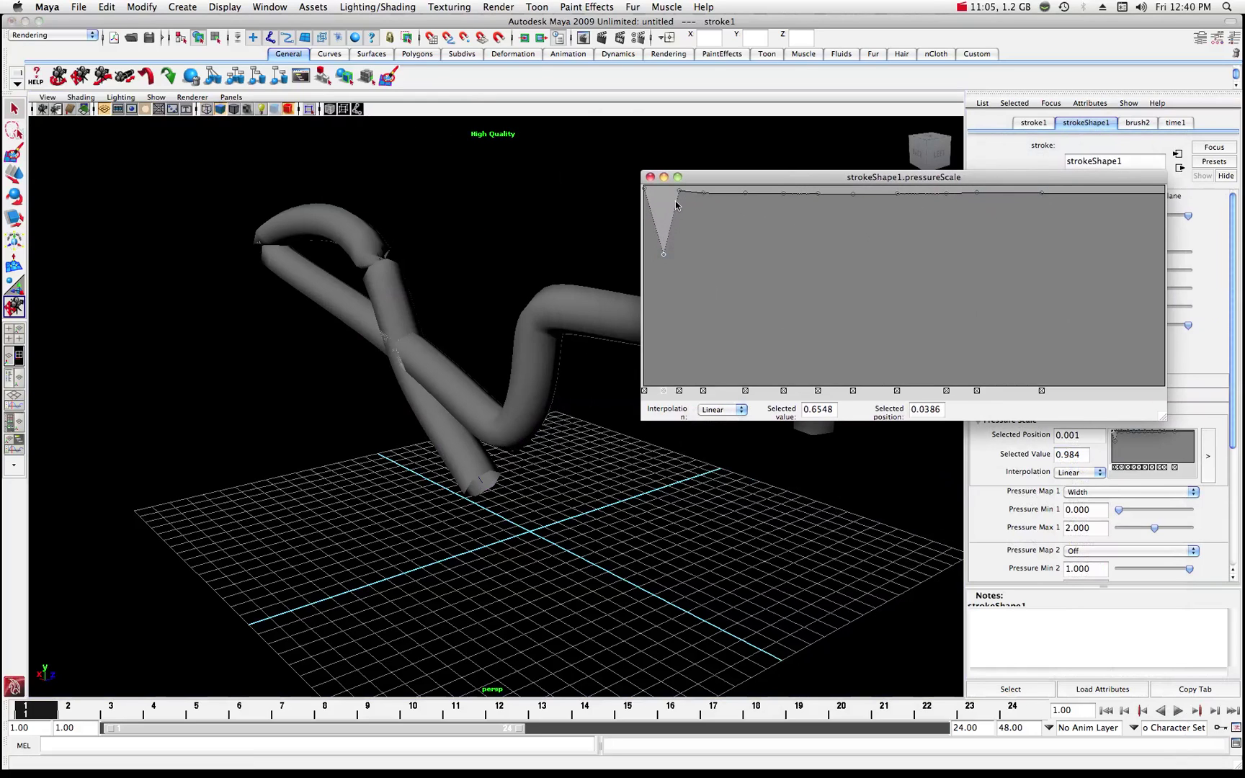
drag(679, 194, 694, 232)
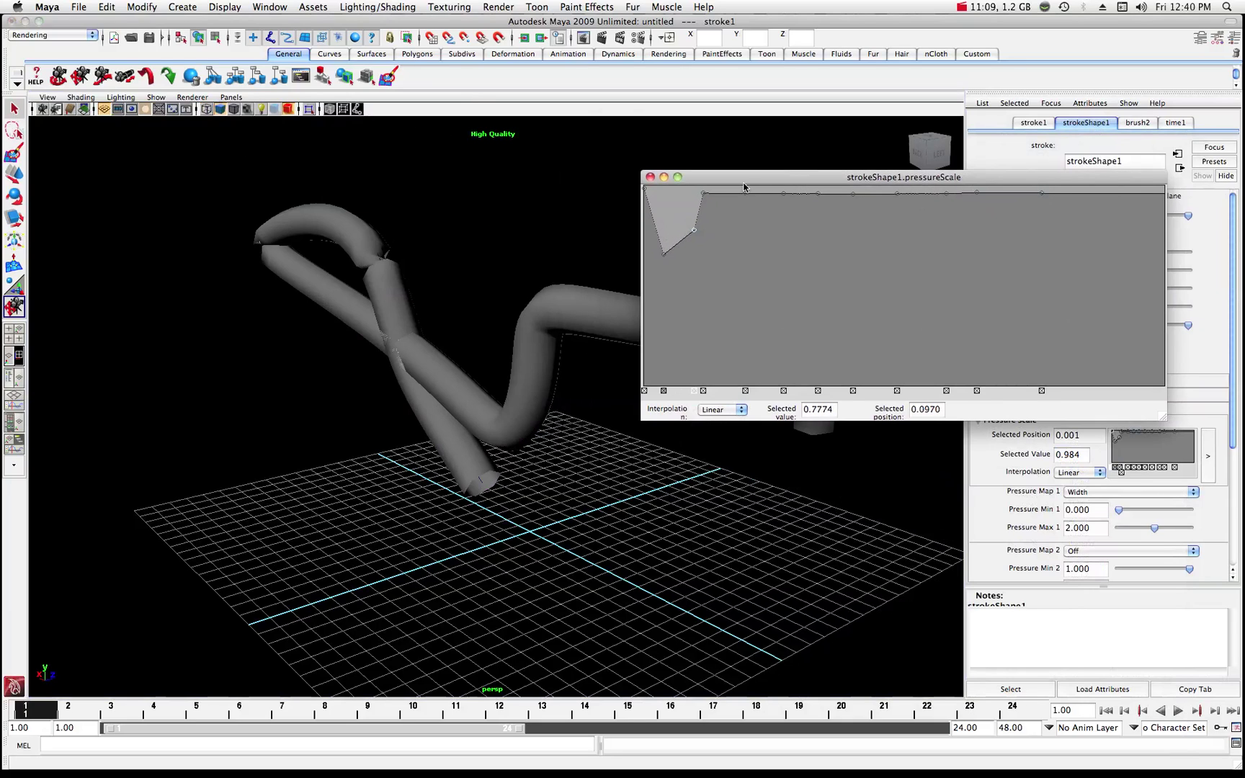
drag(745, 182, 798, 82)
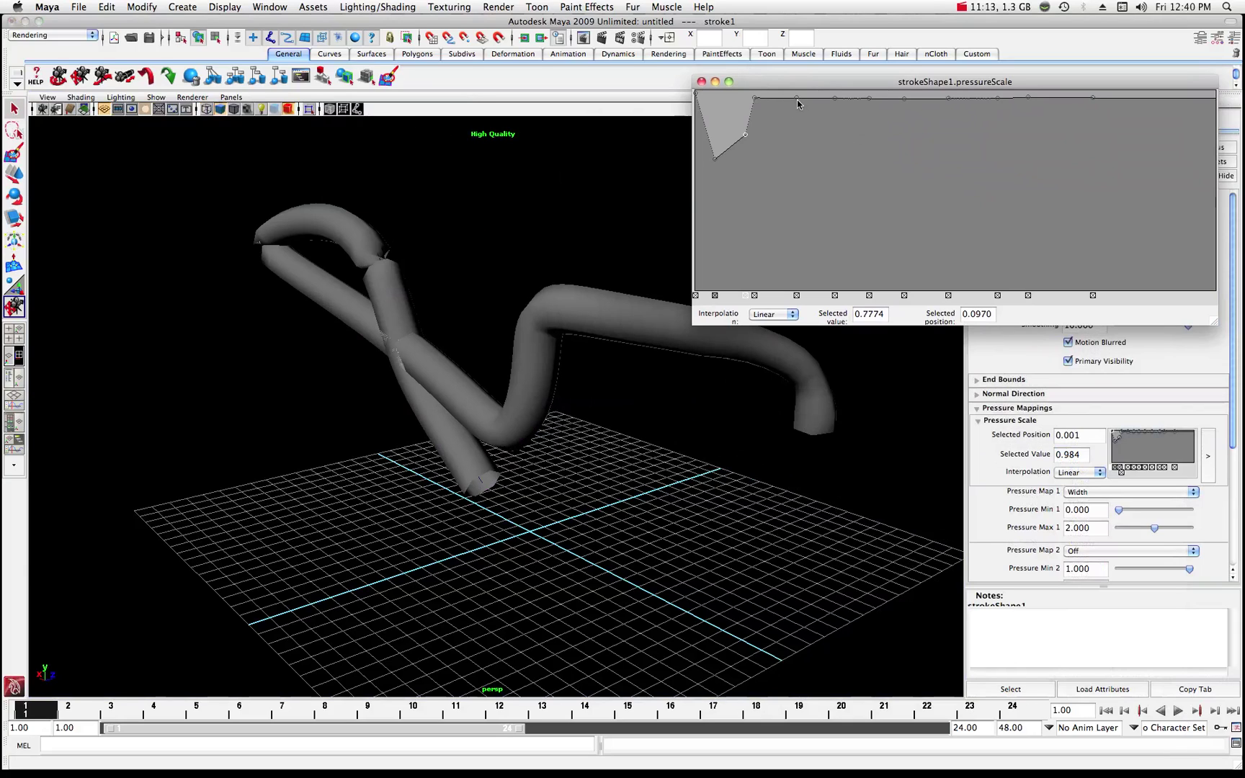
drag(797, 99, 812, 231)
drag(904, 98, 919, 216)
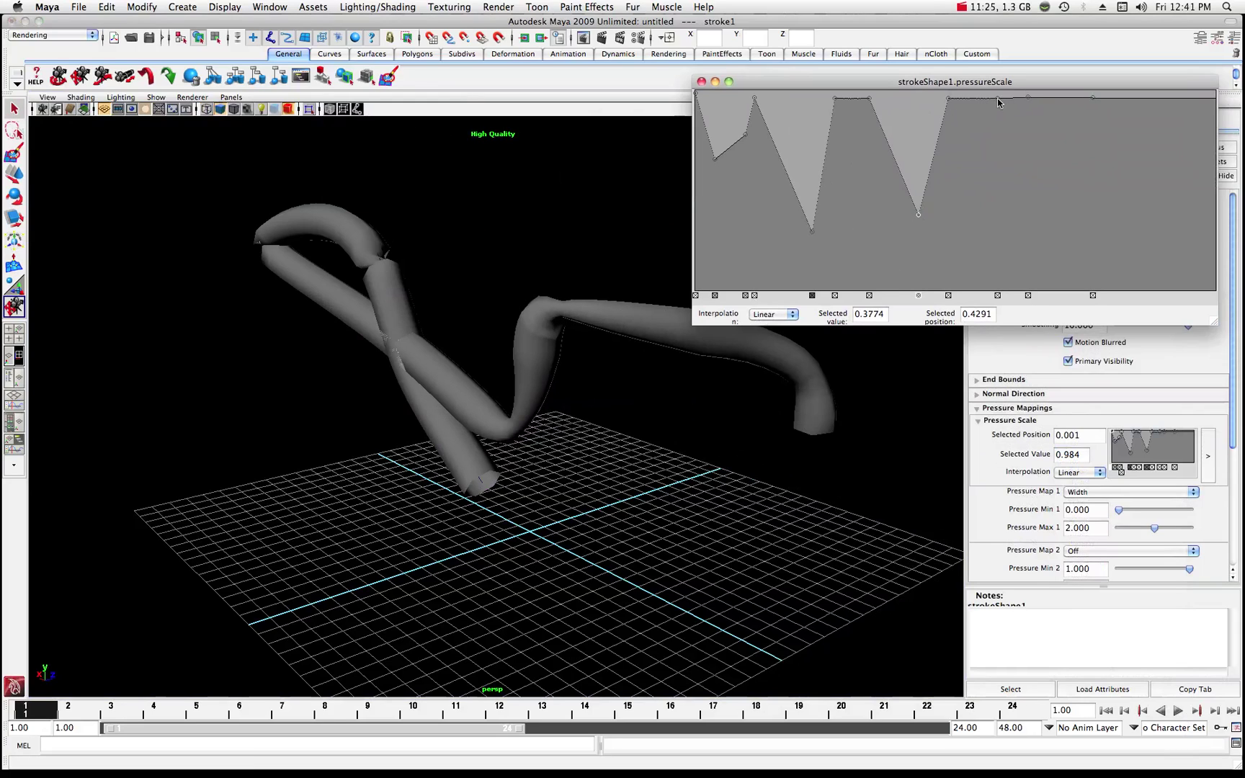
drag(997, 99, 1006, 216)
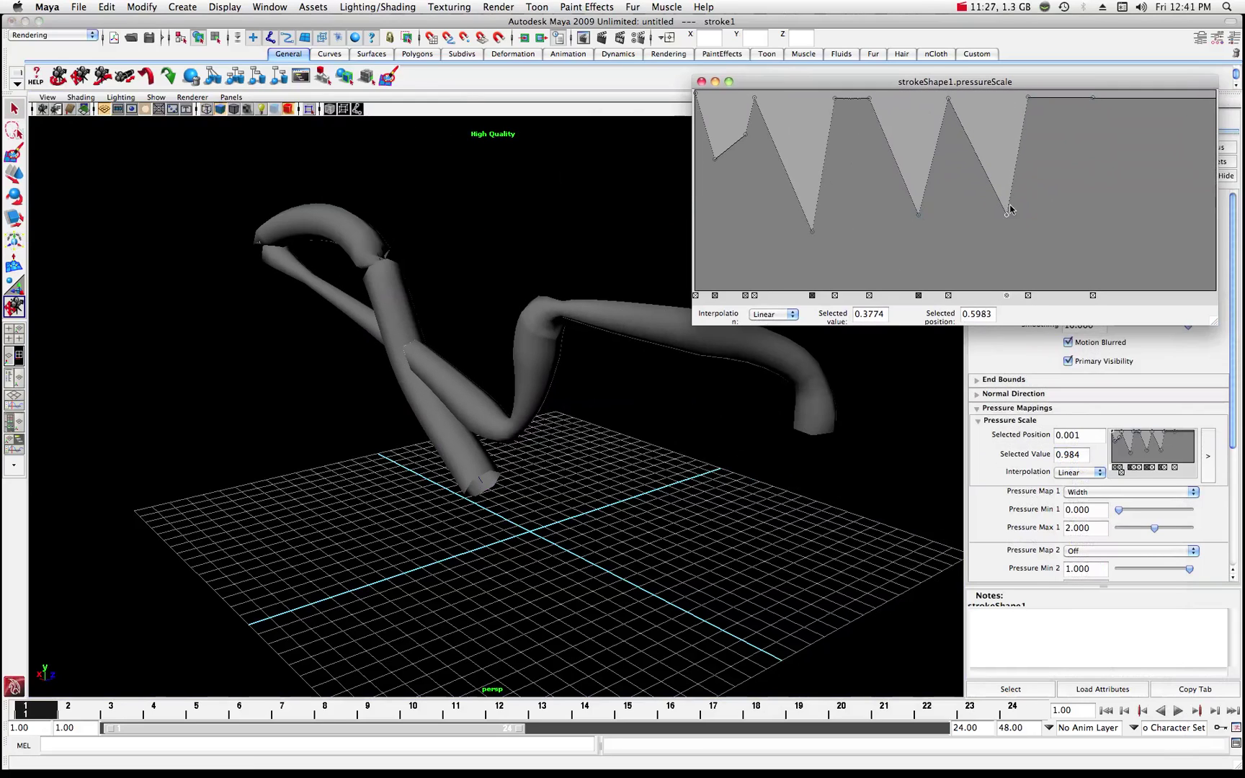
drag(1092, 99, 1115, 117)
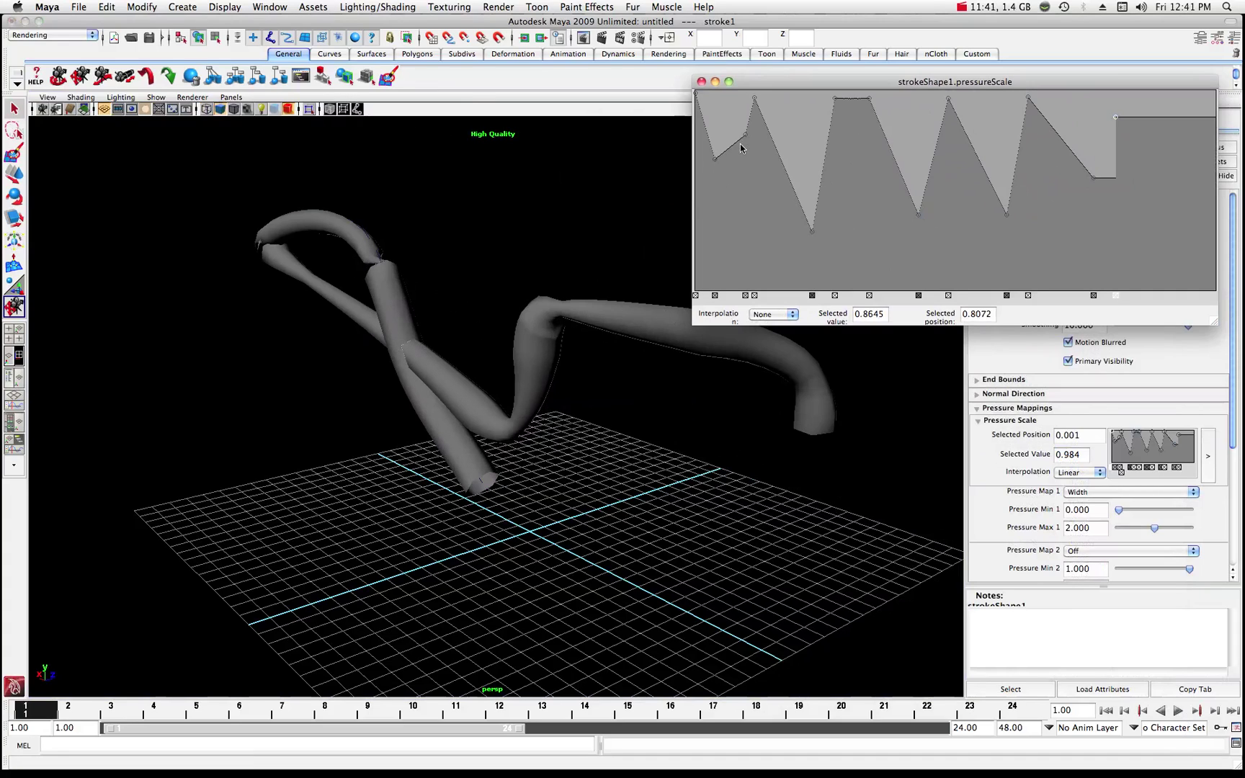
Set the first ramp point, the 0.041 point and the peak near 0.11 to None interpolation.
click(695, 94)
click(787, 318)
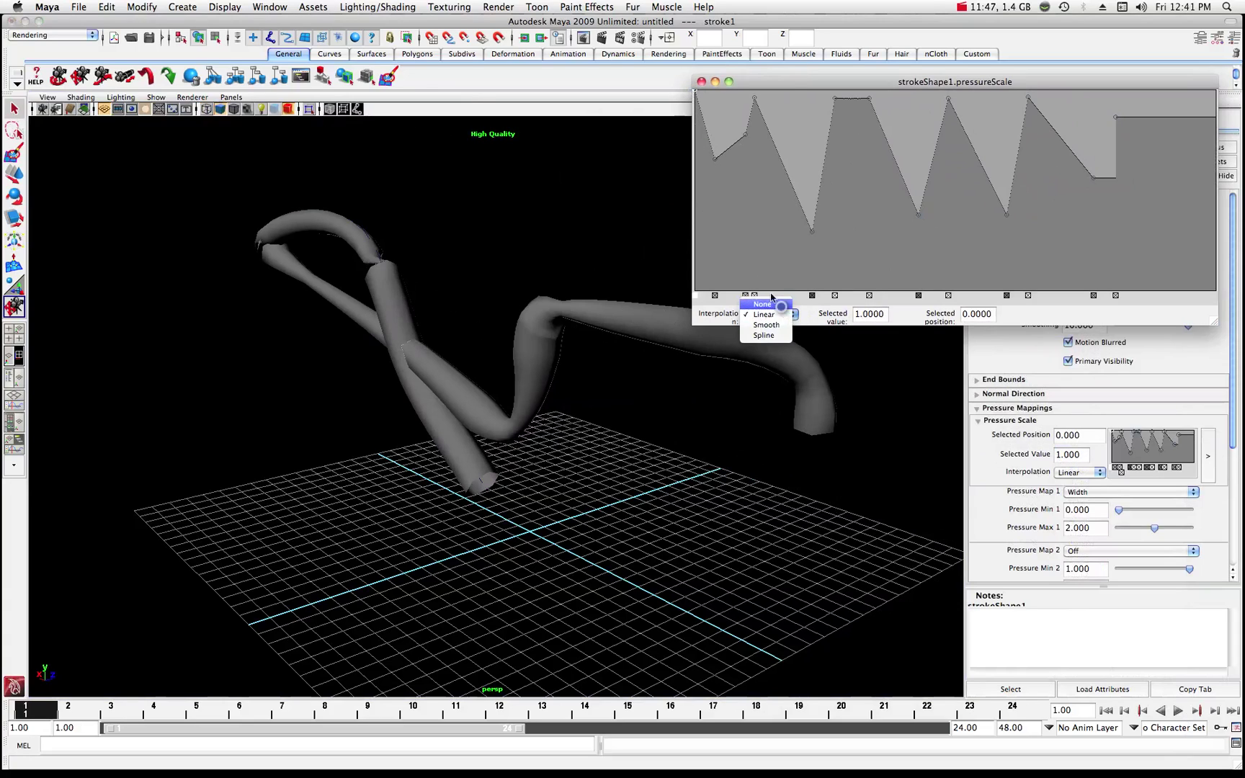
click(764, 301)
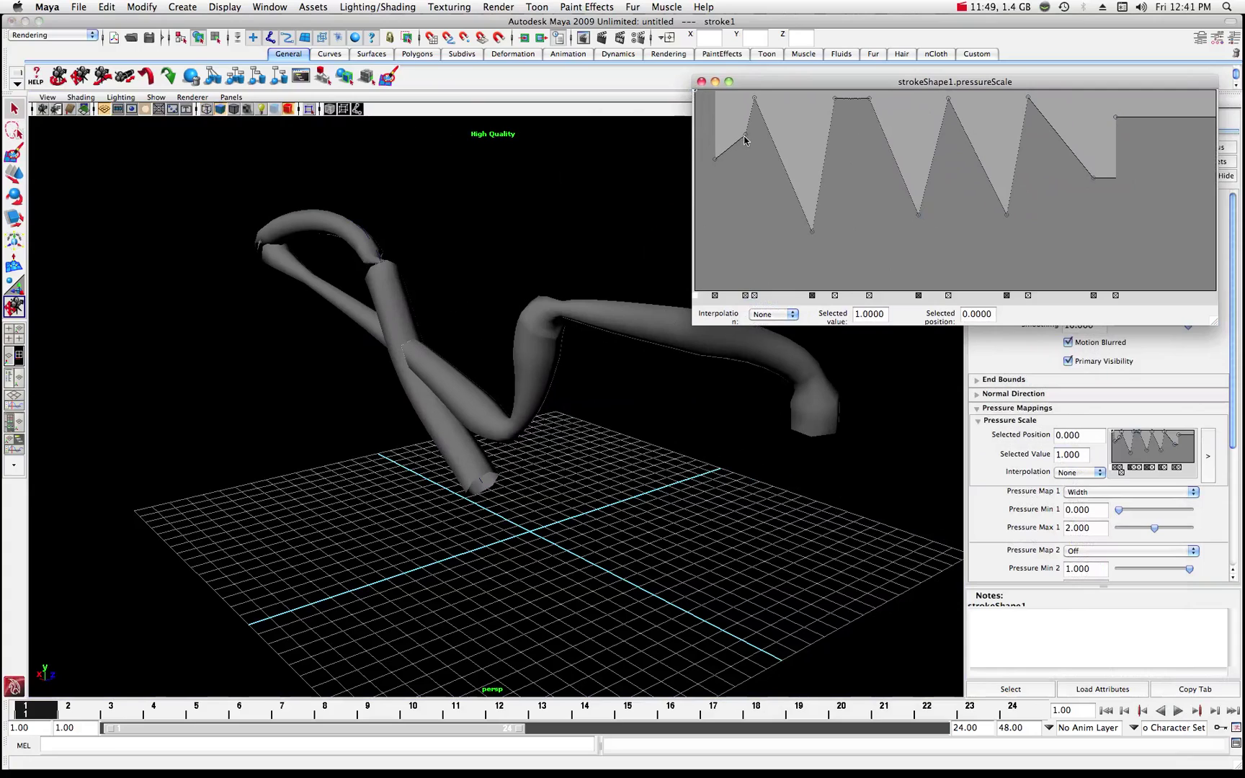
click(745, 137)
click(716, 162)
click(792, 314)
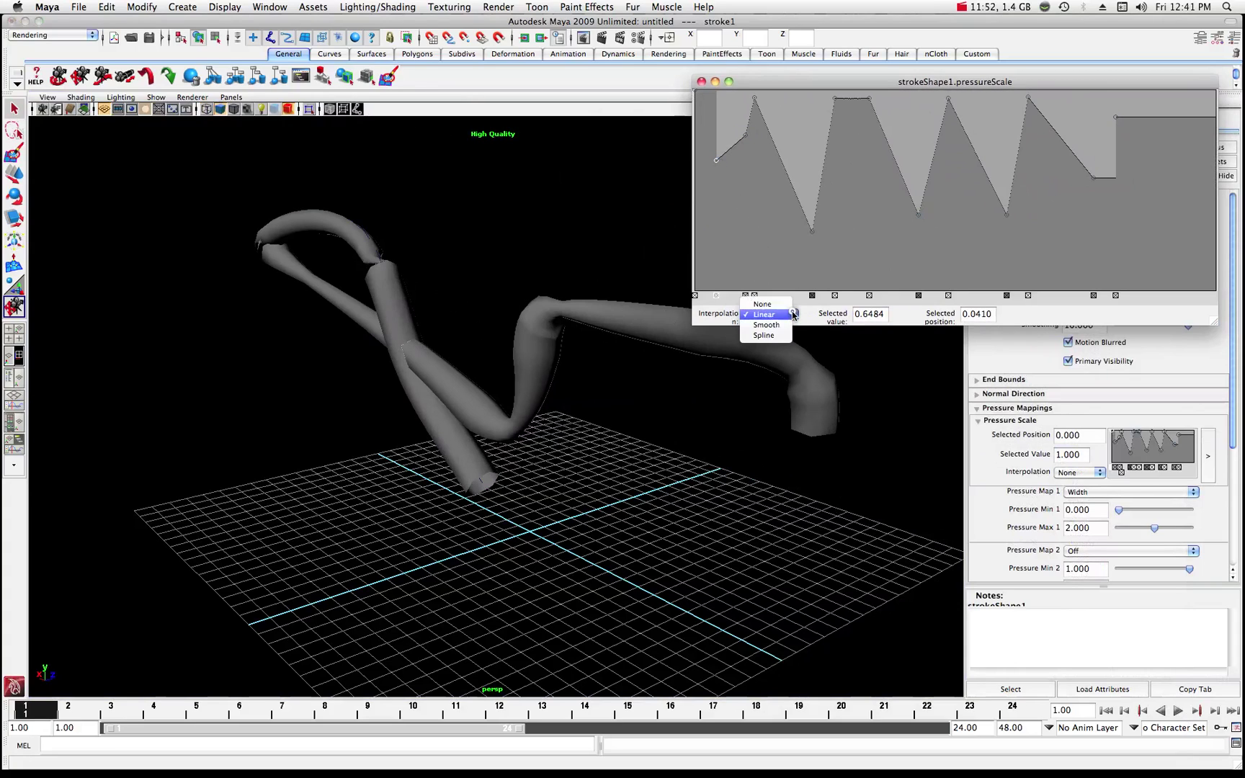
click(772, 305)
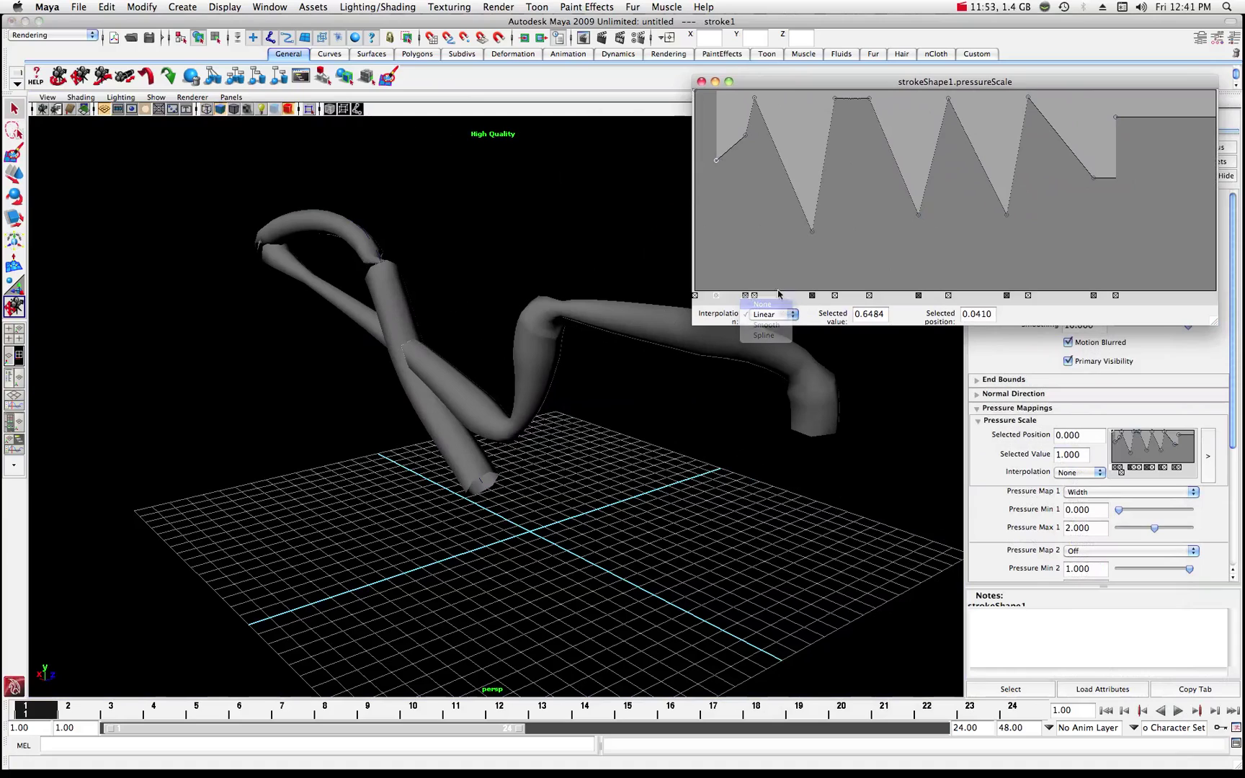
click(755, 100)
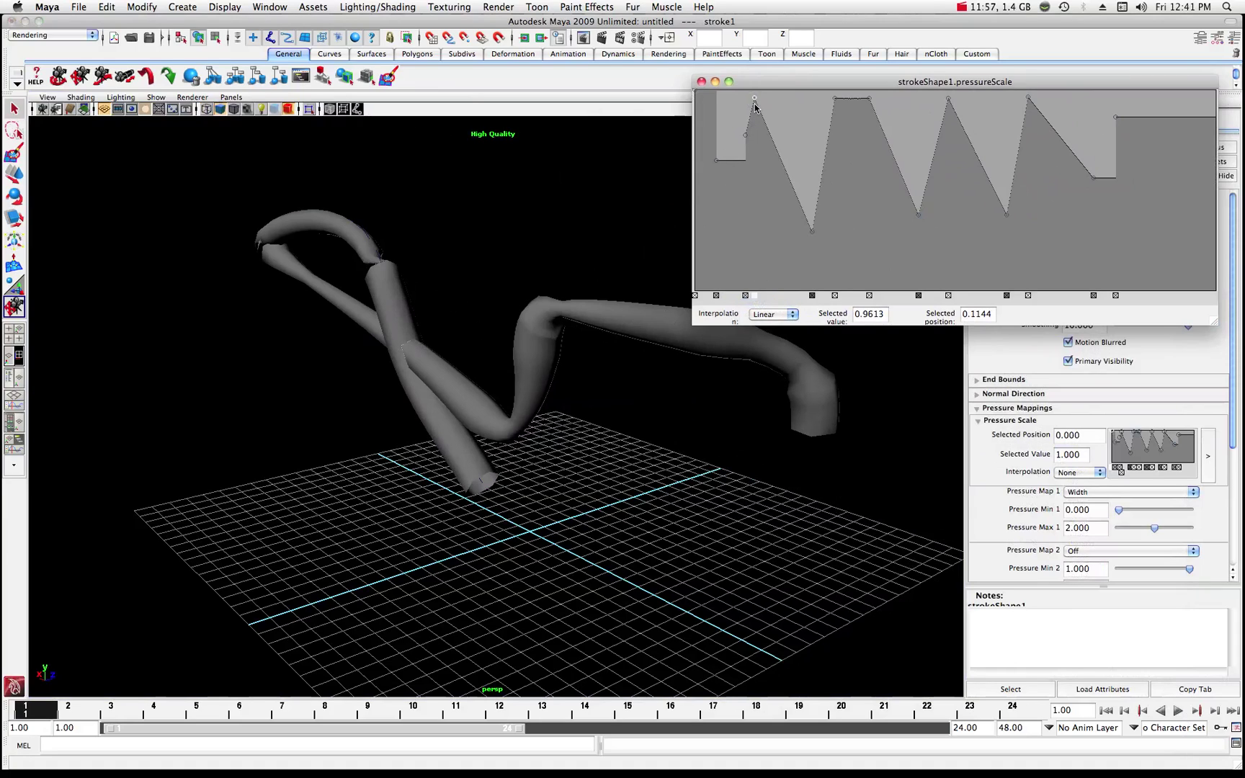
click(793, 314)
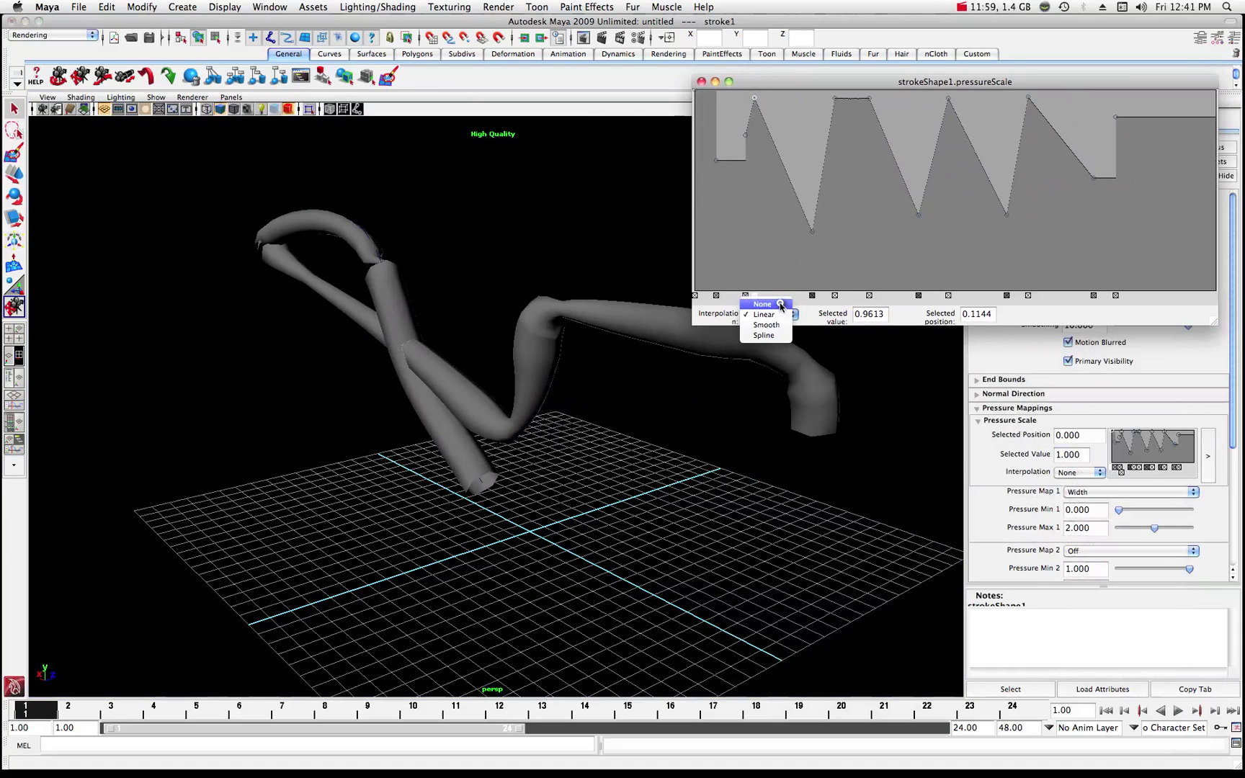
click(780, 304)
Add a stepped point at 0.0995, then set 0.2251 and a new 0.4017 point to None.
click(746, 135)
click(792, 314)
click(764, 304)
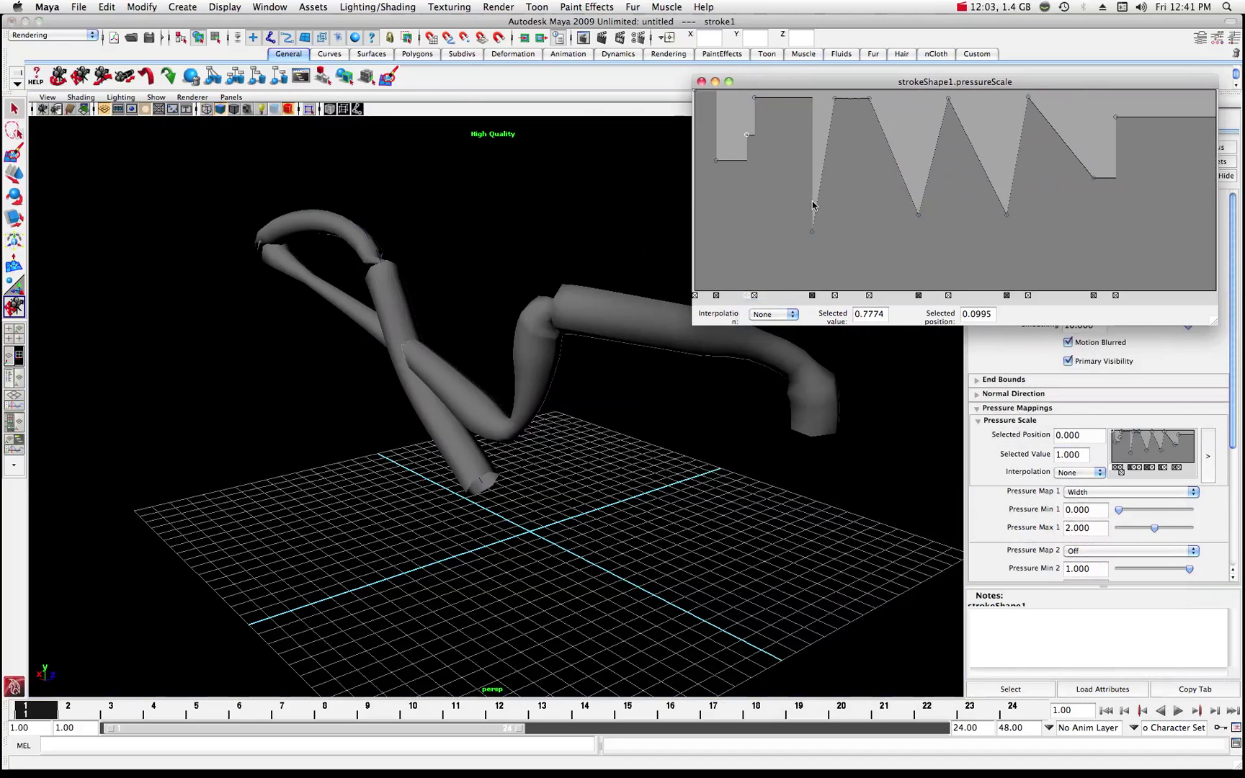
click(813, 233)
click(793, 314)
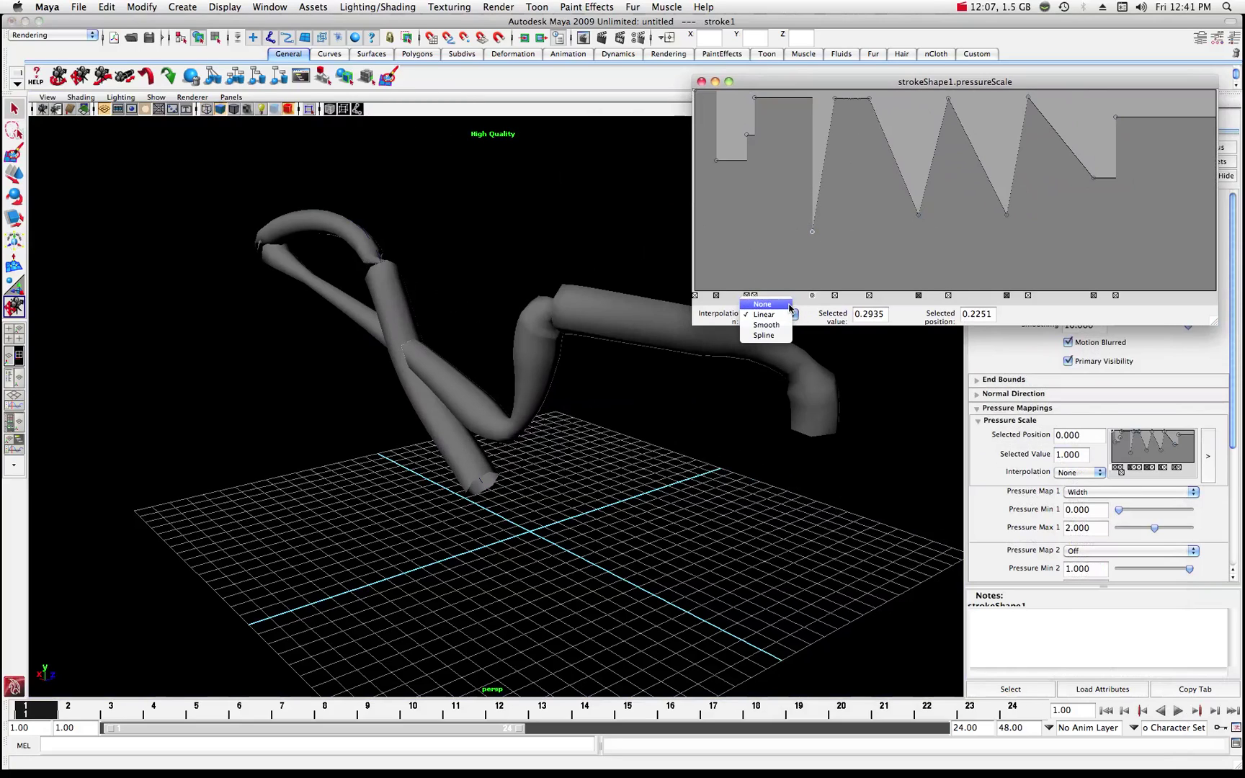
click(789, 304)
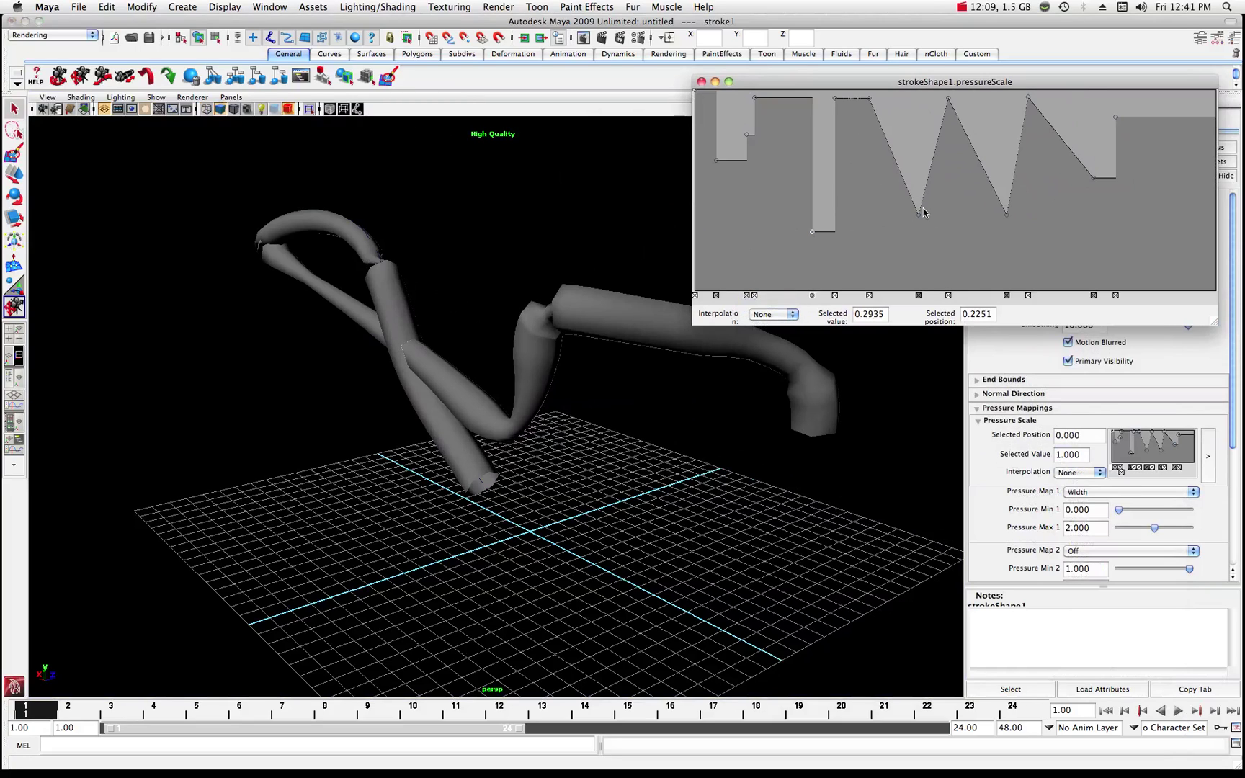
click(903, 181)
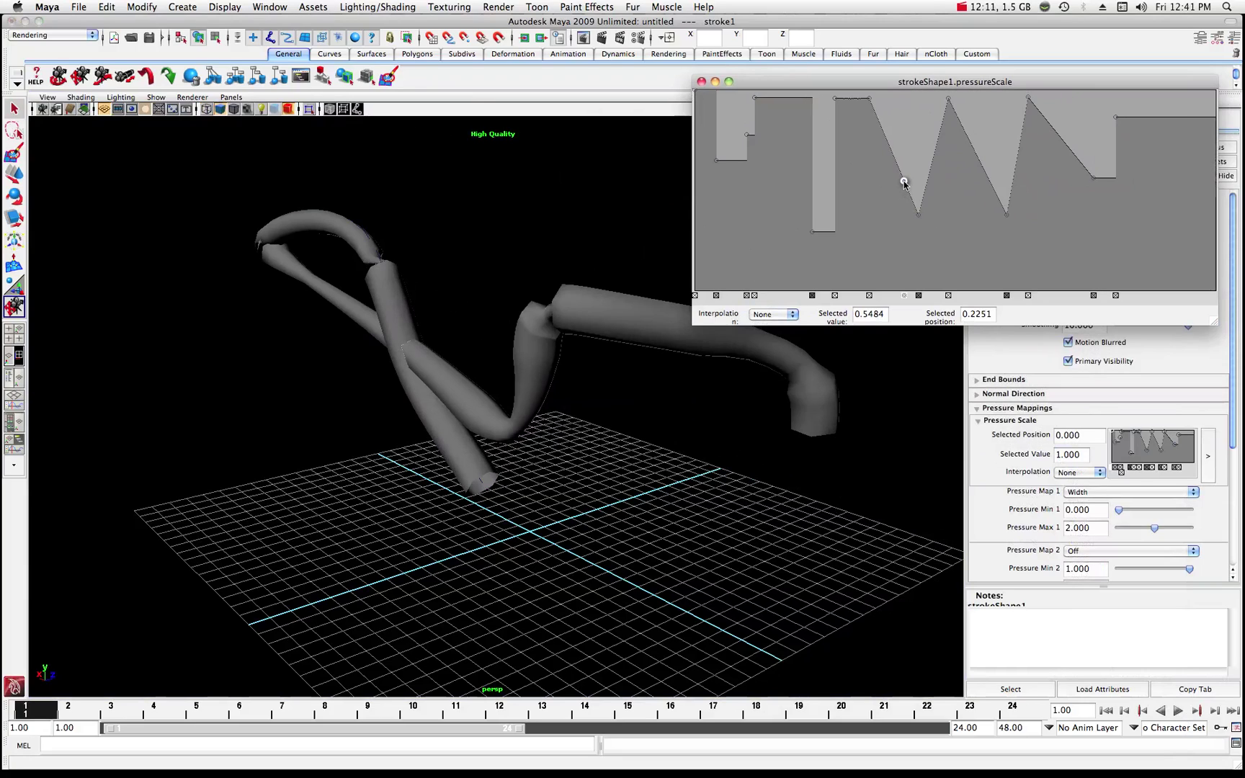
click(792, 314)
click(768, 302)
Shift the bottom point, first peak and a mid-height ramp point slightly right.
mouse_move(920, 215)
mouse_down()
mouse_move(947, 214)
mouse_move(930, 214)
mouse_up()
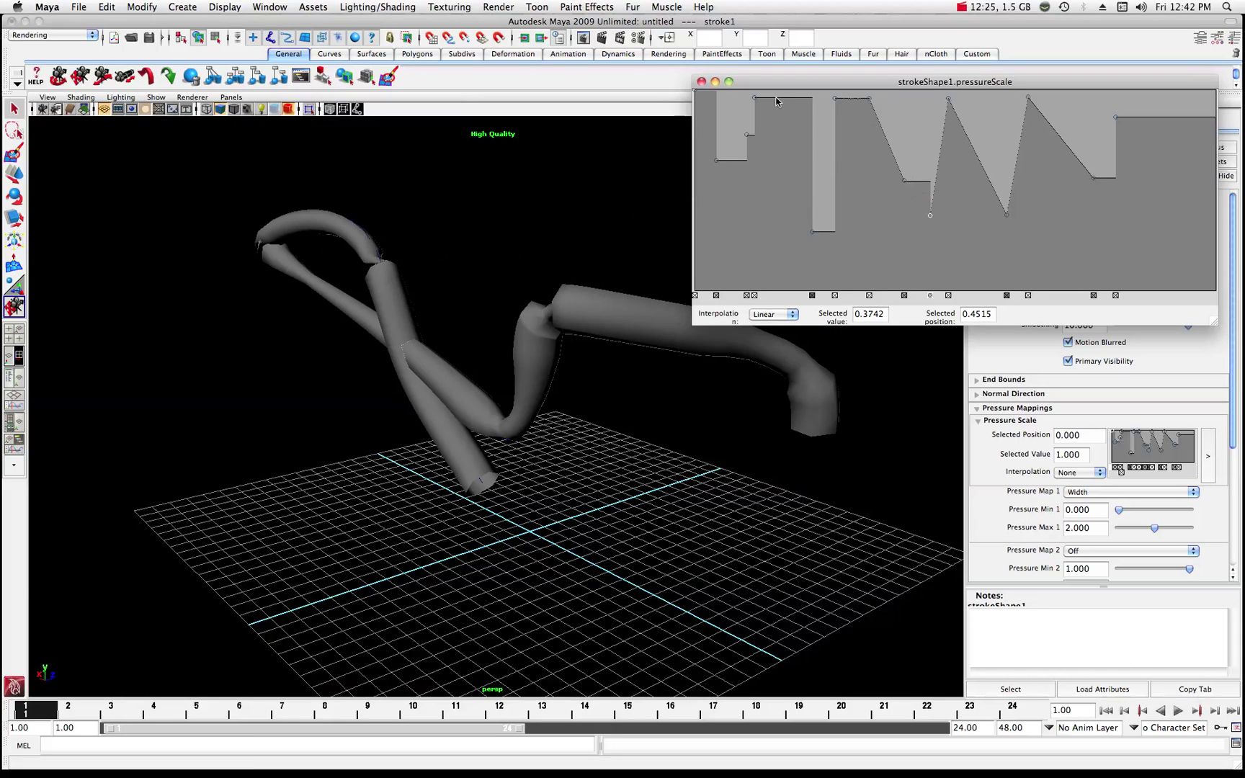
drag(754, 98, 792, 86)
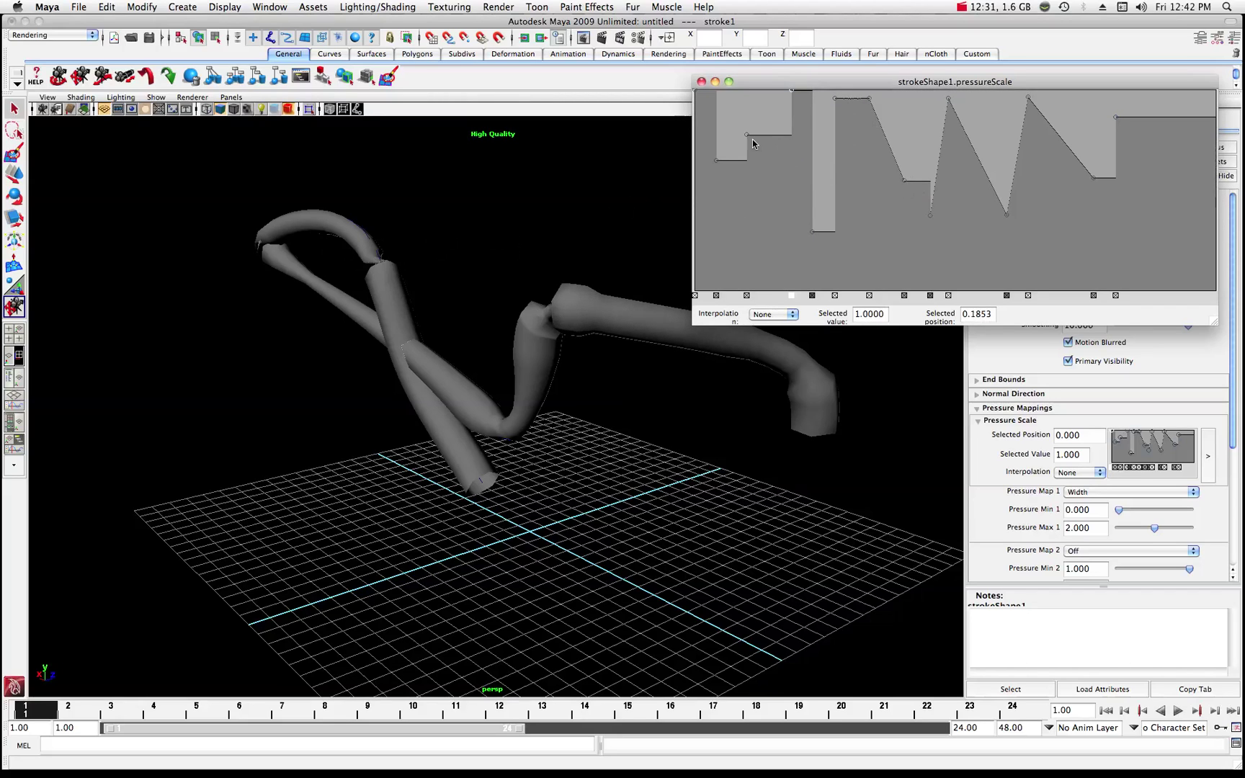
drag(747, 138, 772, 133)
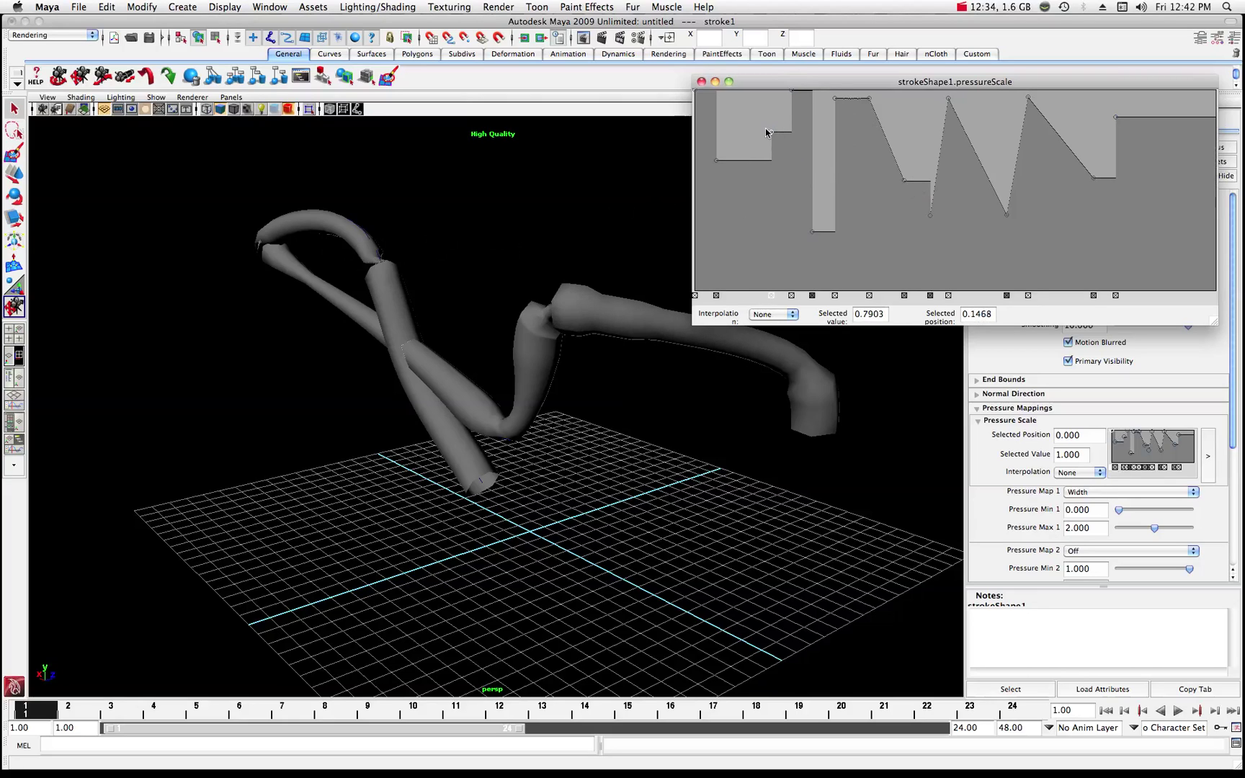
Set the next three peak points to None interpolation, turning their slopes into flat steps.
click(869, 100)
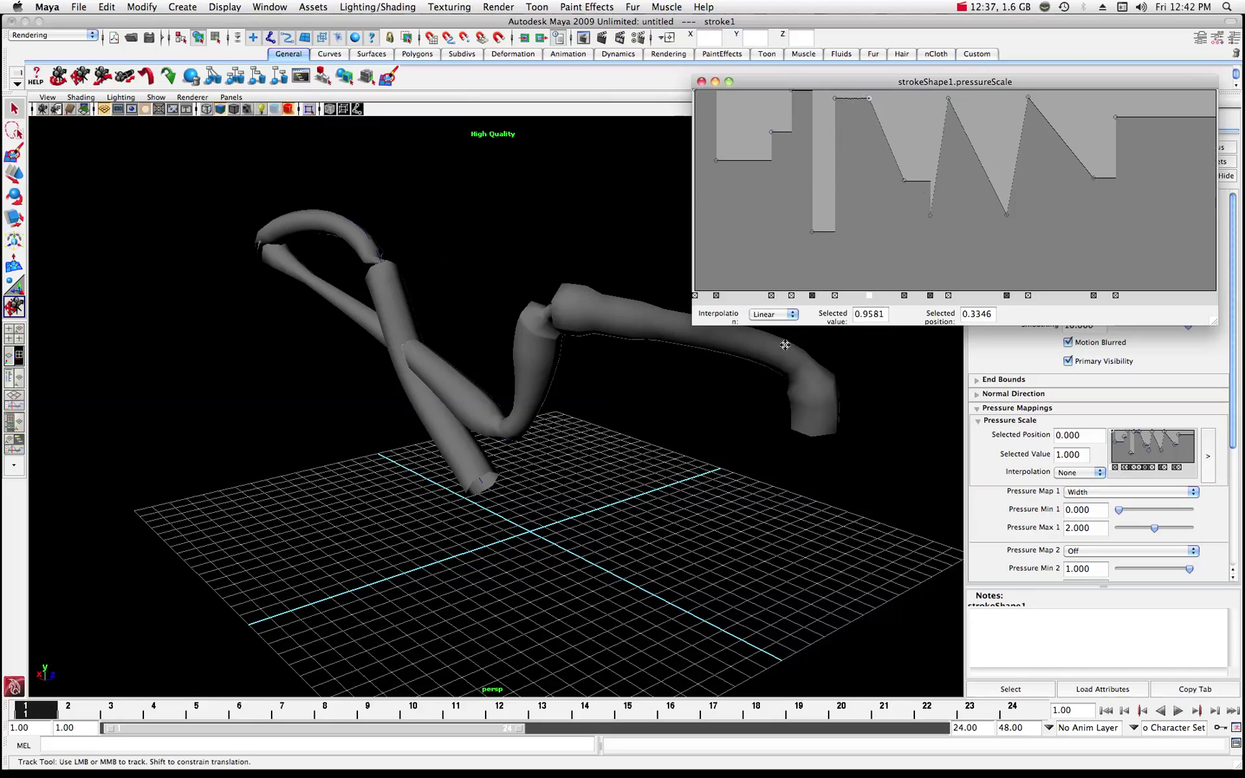
click(794, 315)
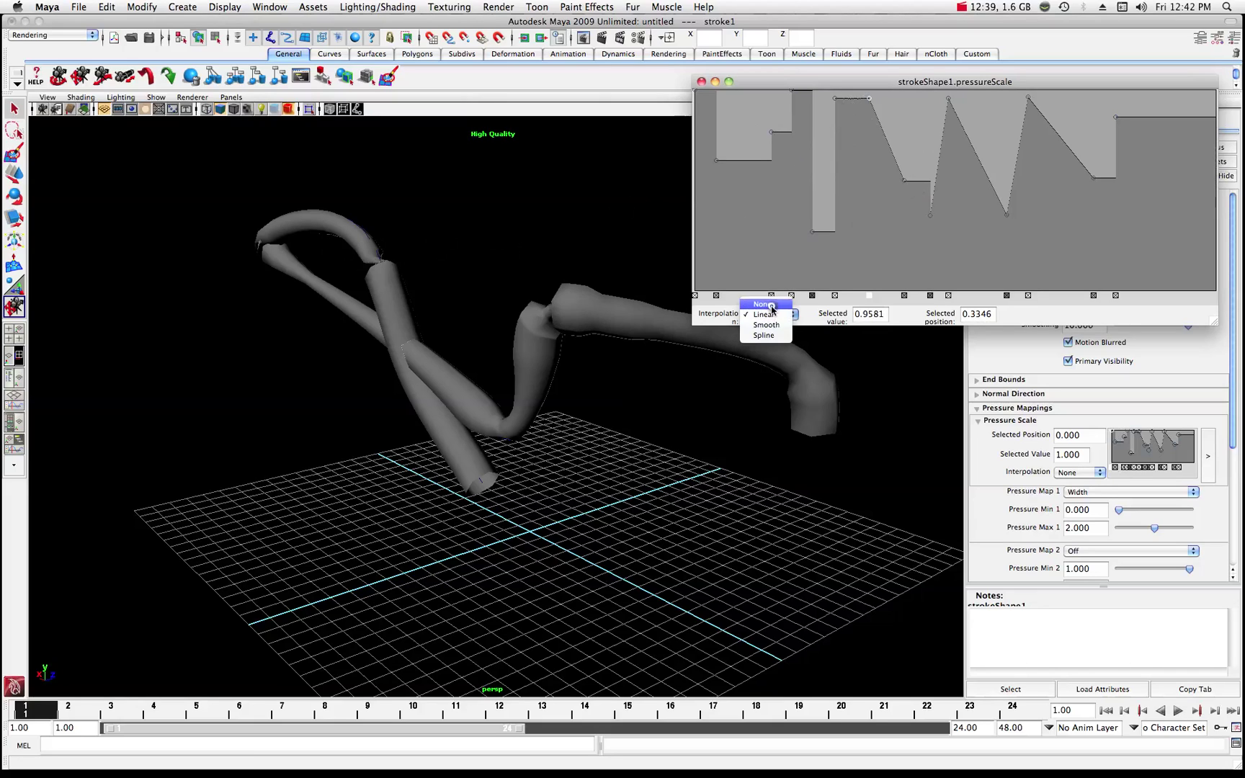
click(778, 303)
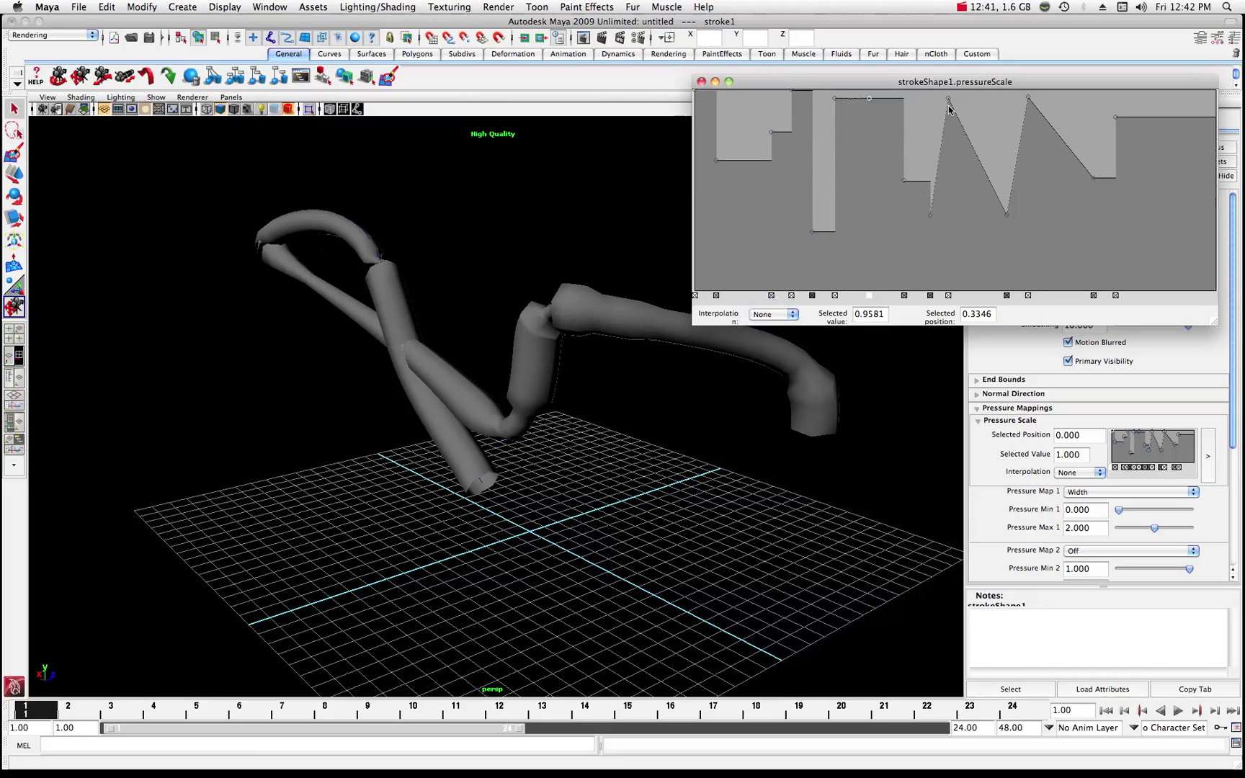
drag(949, 104, 950, 106)
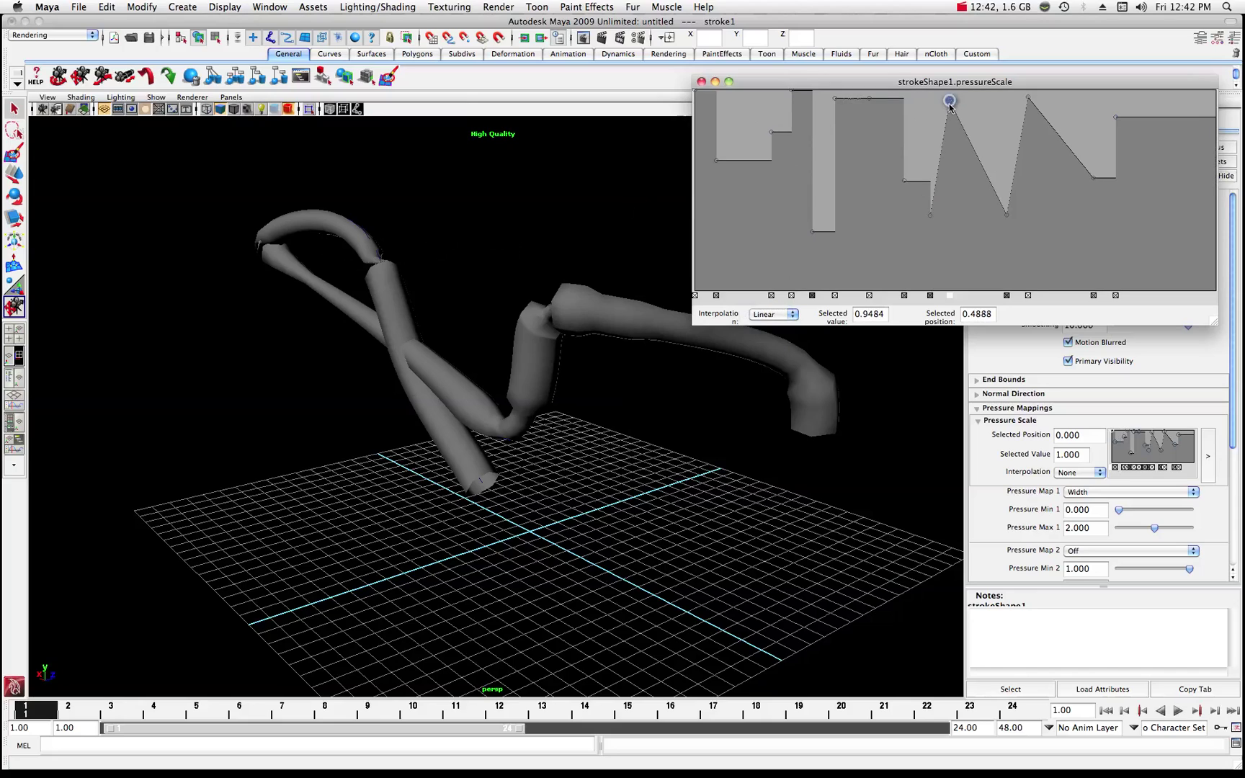
click(791, 314)
click(775, 303)
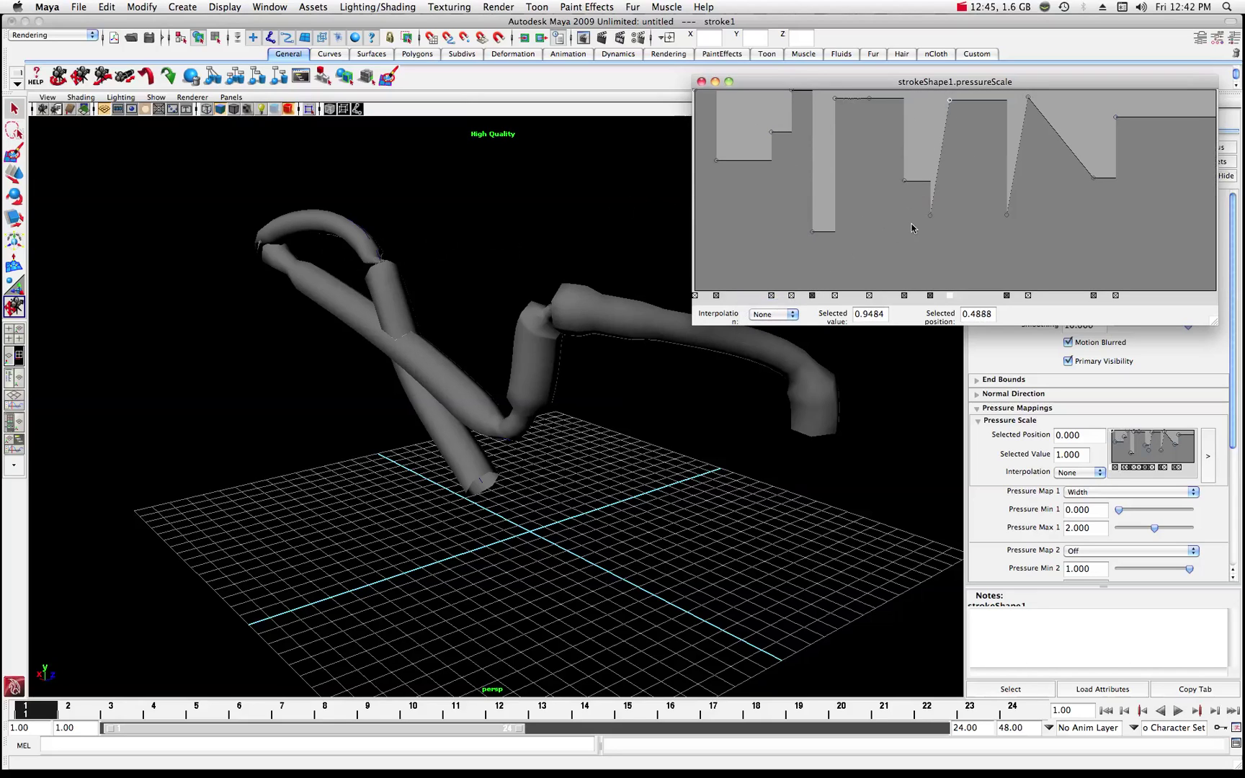
click(1029, 98)
click(792, 315)
click(764, 304)
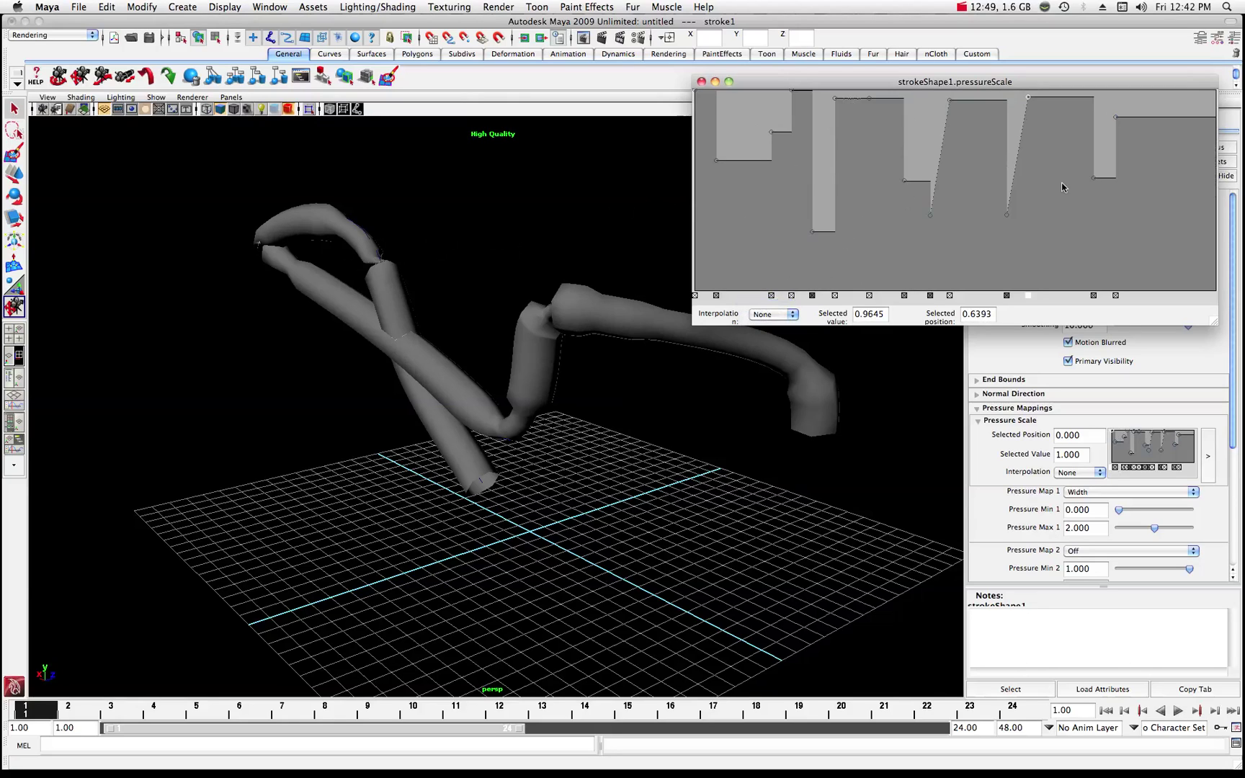
Set the two low points to None interpolation and lower the last peak to about 0.88.
click(1094, 178)
click(931, 216)
click(792, 315)
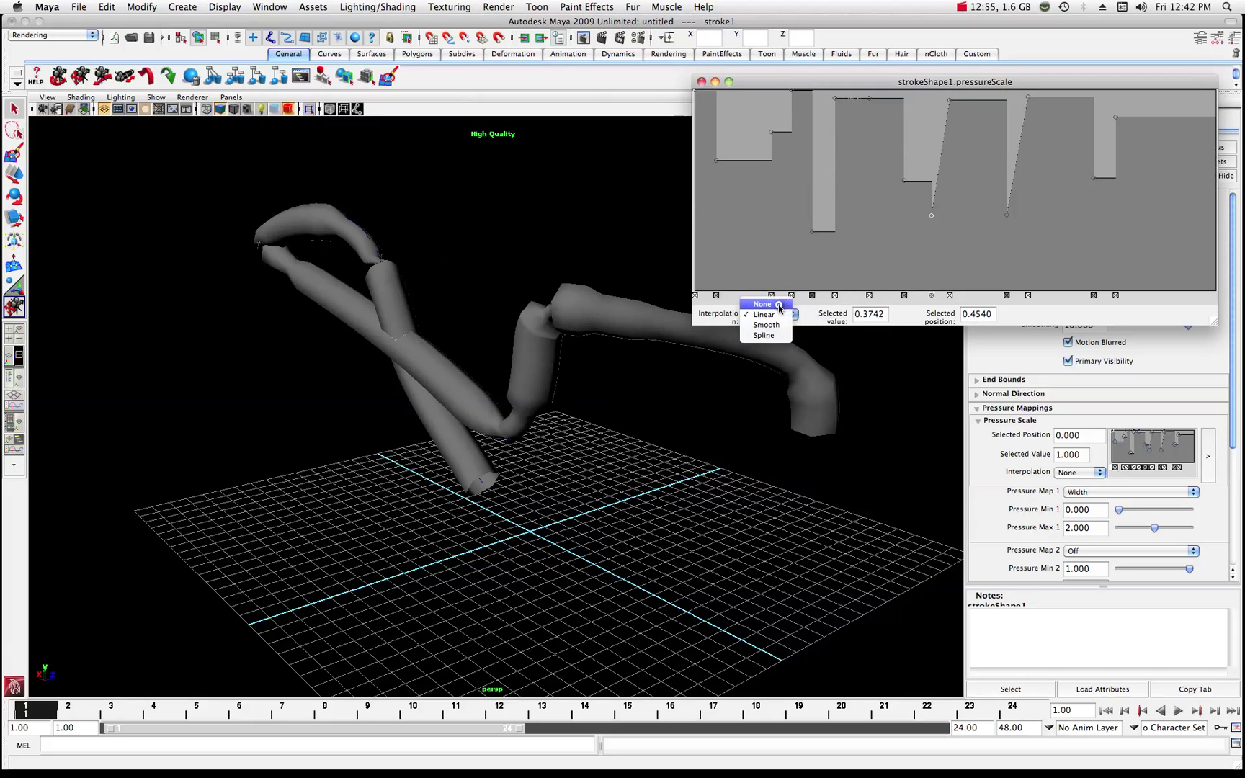
click(778, 305)
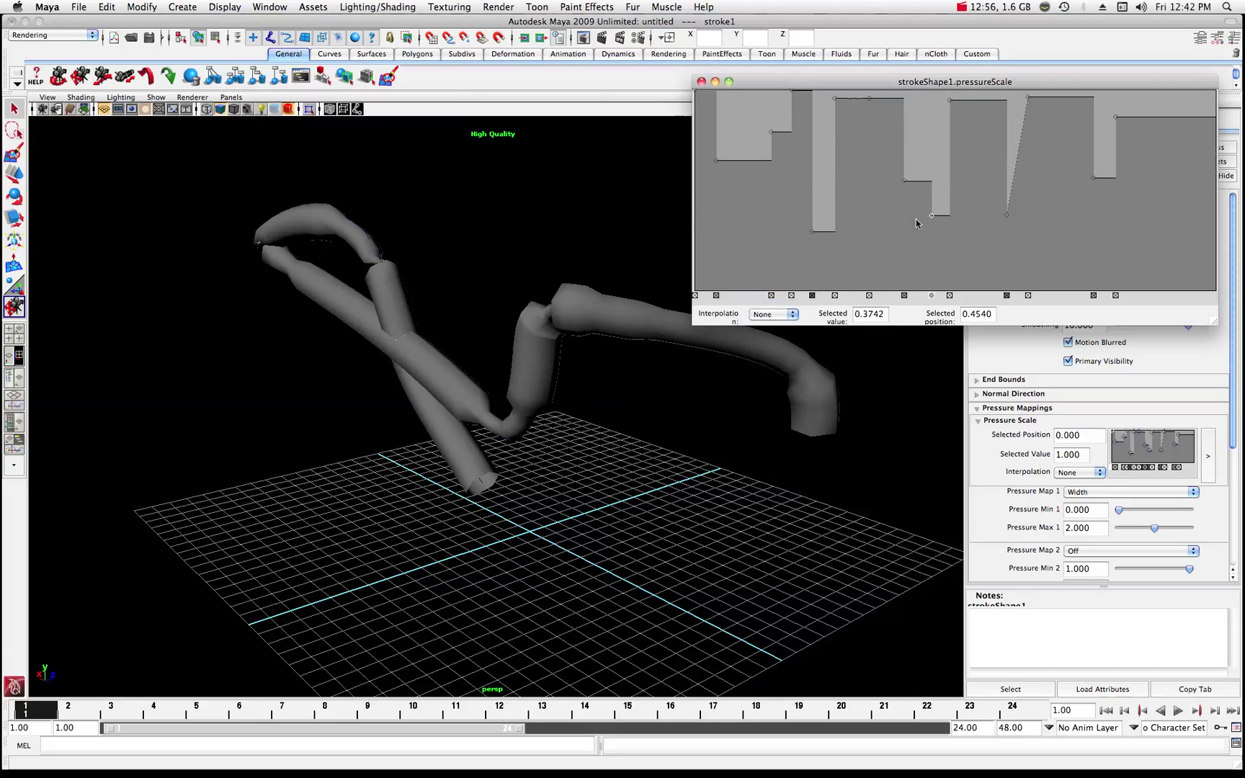
click(1007, 214)
click(793, 315)
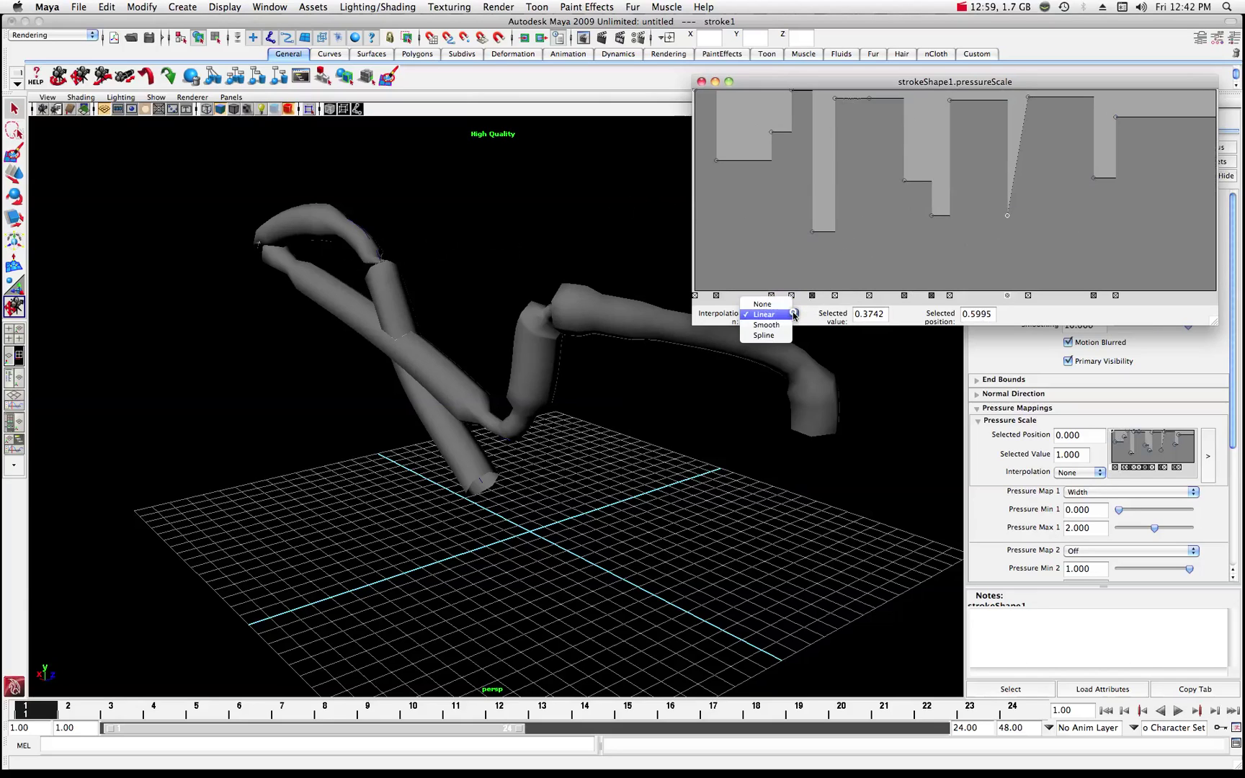
click(762, 304)
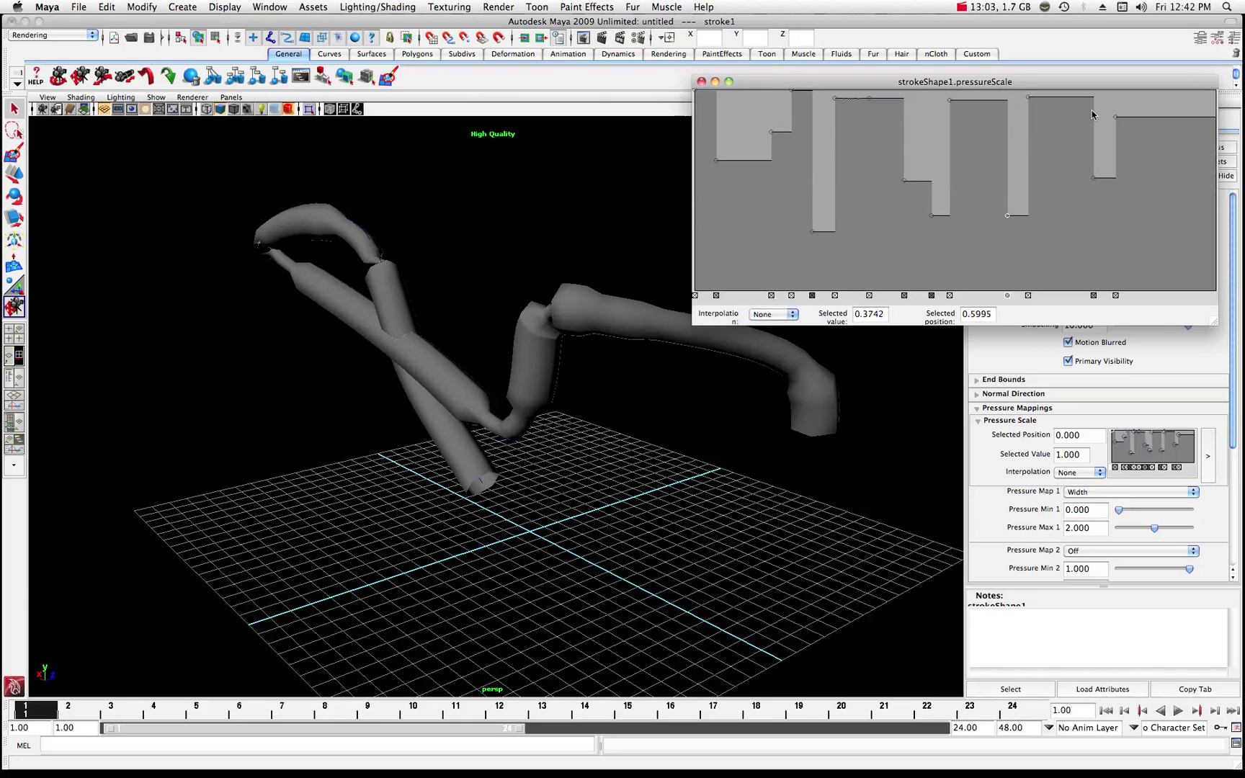
mouse_move(1027, 97)
mouse_down()
mouse_move(1023, 154)
mouse_move(1023, 124)
mouse_move(1047, 114)
mouse_up()
Lower a ramp point to about 0.74, and step another point and drop it to 0.76.
click(78, 123)
mouse_move(78, 123)
mouse_down()
mouse_move(230, 209)
mouse_move(344, 256)
mouse_move(360, 244)
mouse_move(367, 259)
mouse_move(334, 297)
mouse_move(336, 319)
mouse_up()
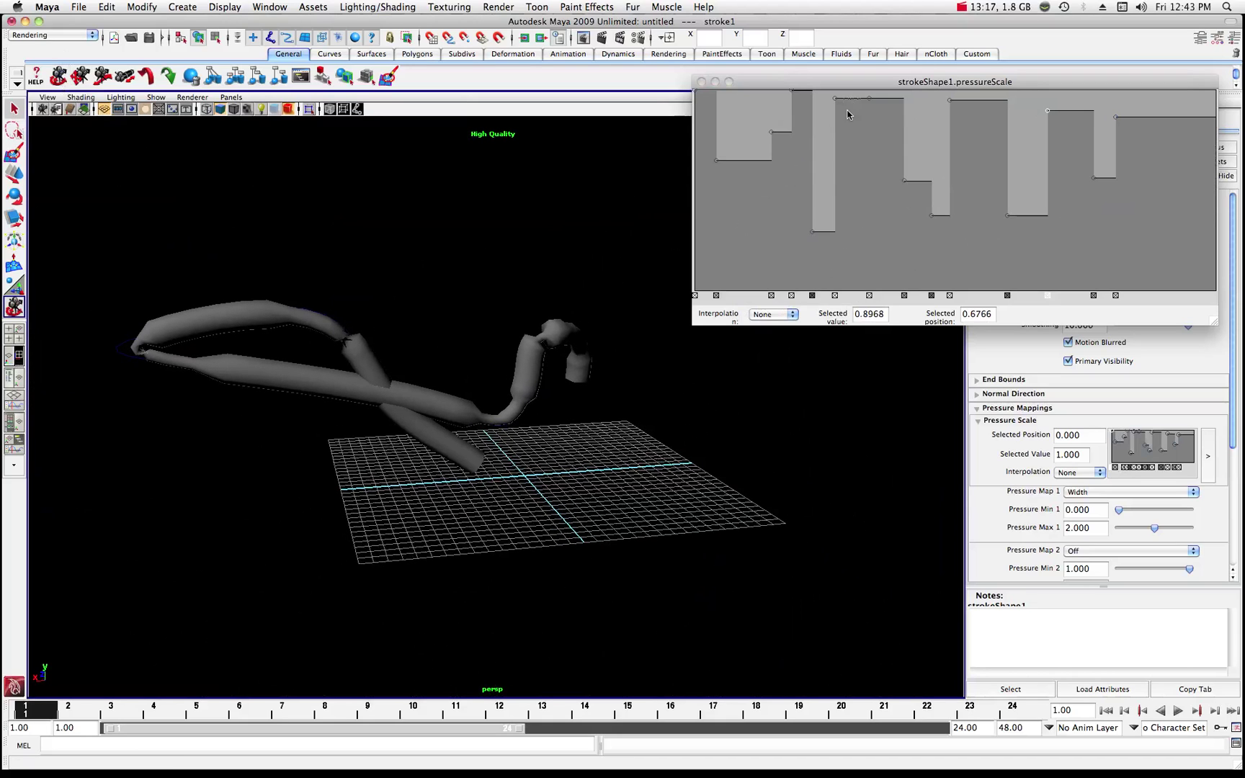
drag(871, 99, 869, 123)
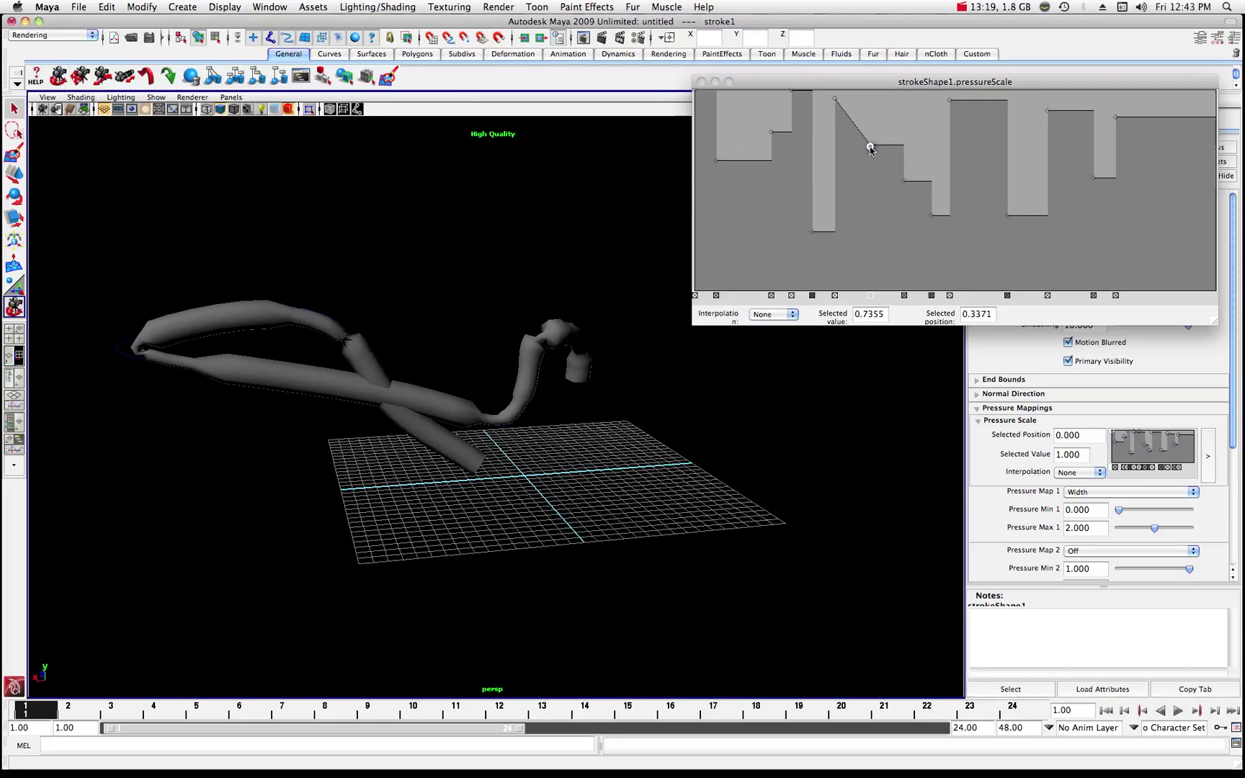
mouse_move(869, 151)
mouse_down()
mouse_move(870, 162)
mouse_move(869, 143)
mouse_up()
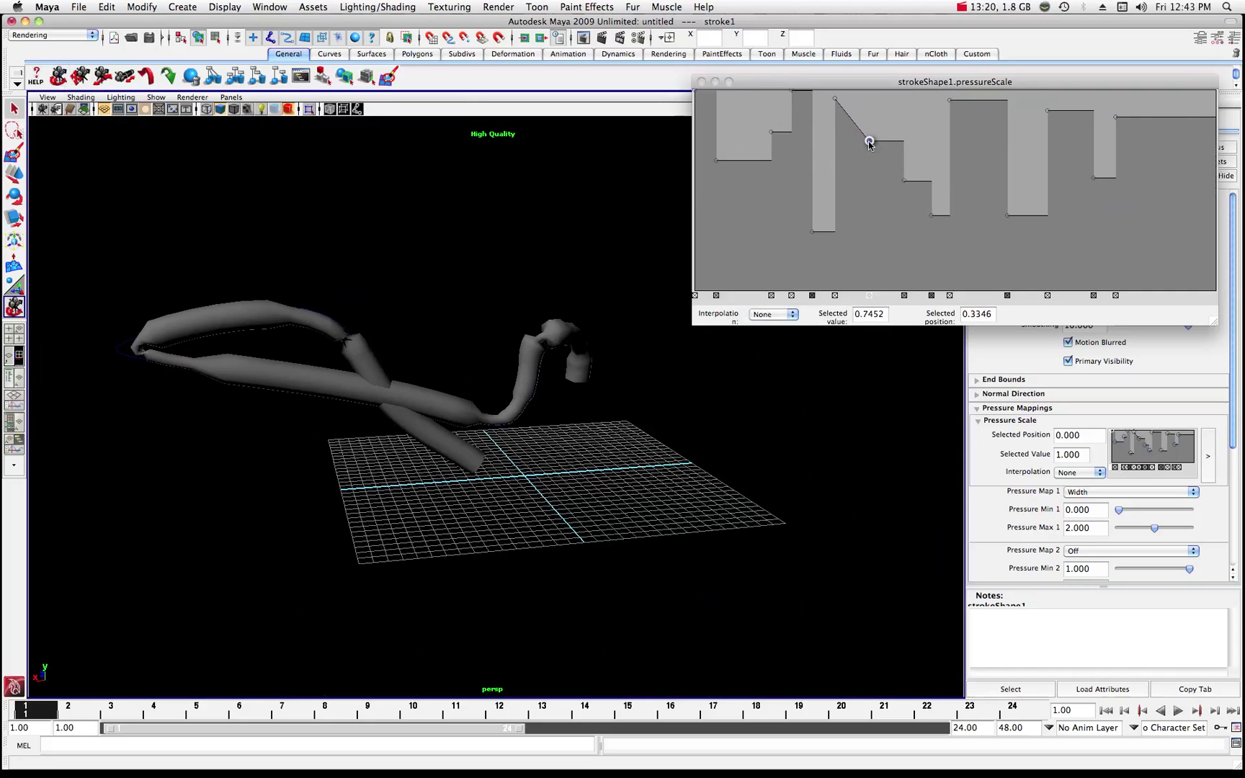
click(833, 98)
click(792, 314)
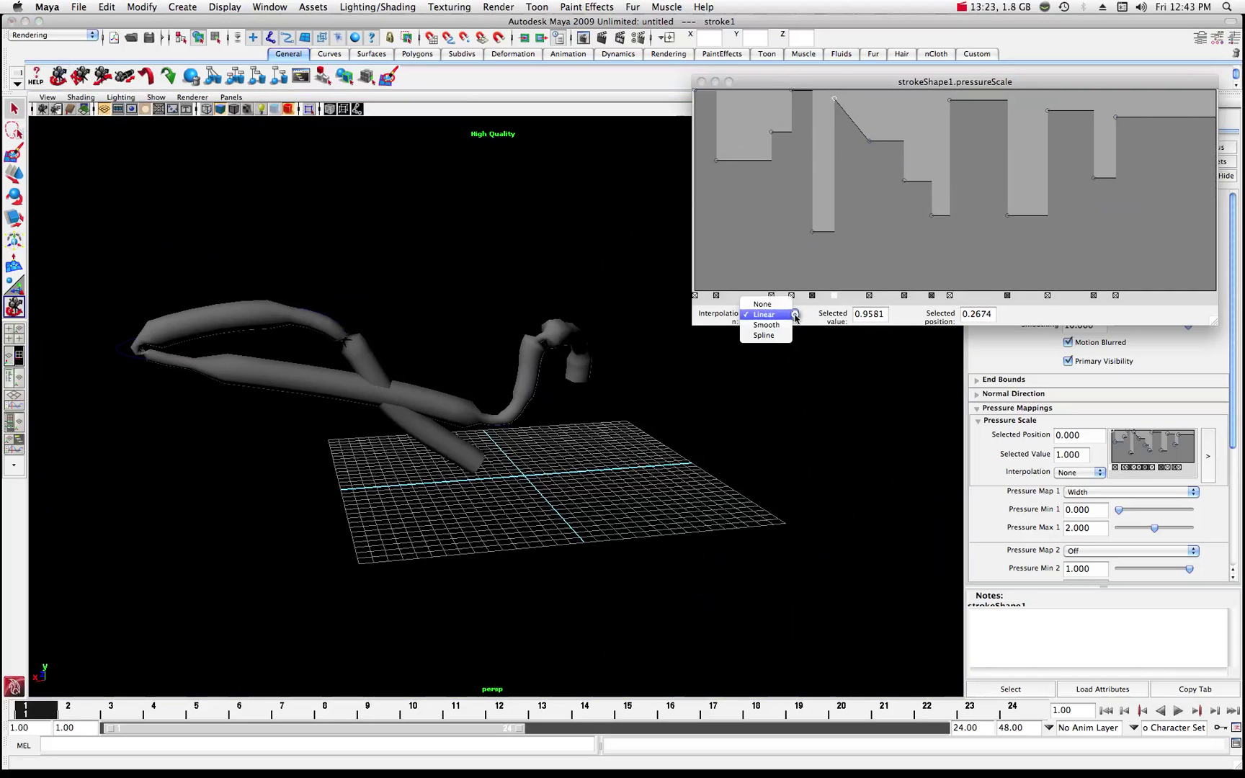
click(766, 304)
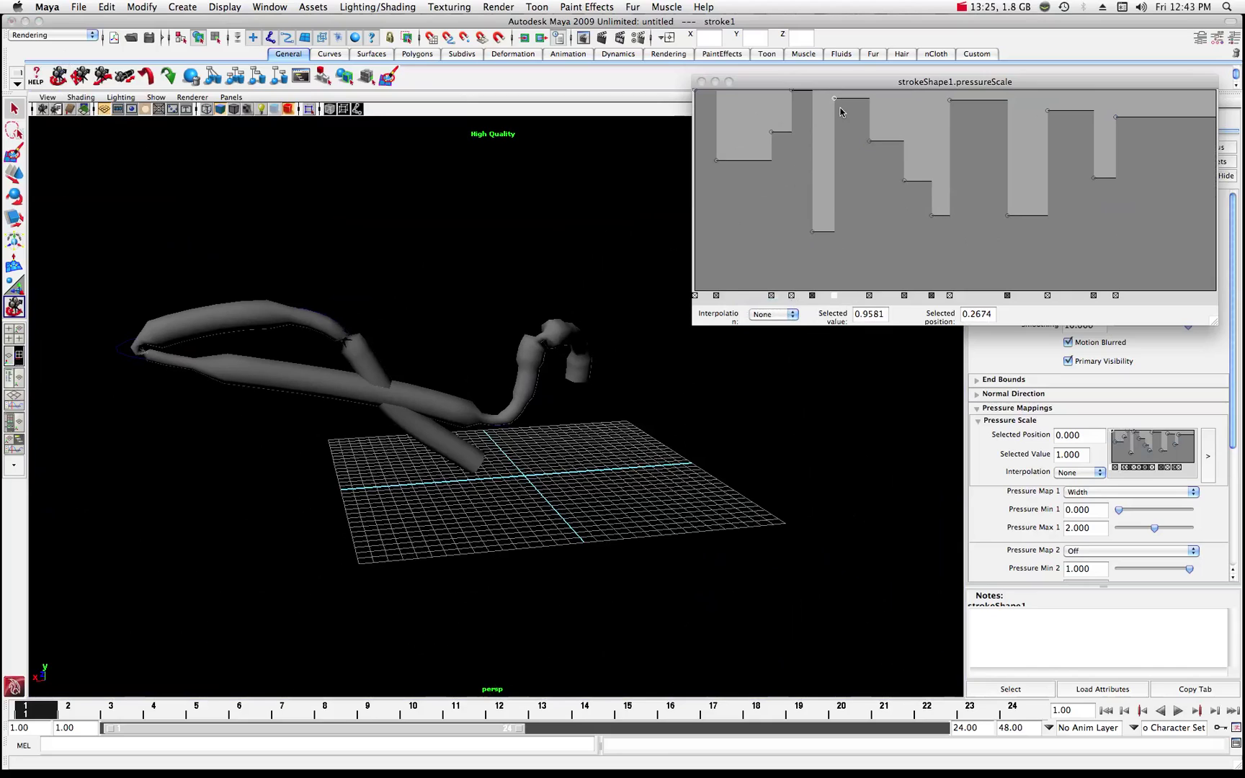
drag(834, 101, 849, 200)
Raise a ramp point to about 0.85 and set a peak back to about 0.96.
scroll(488, 301, up, 10)
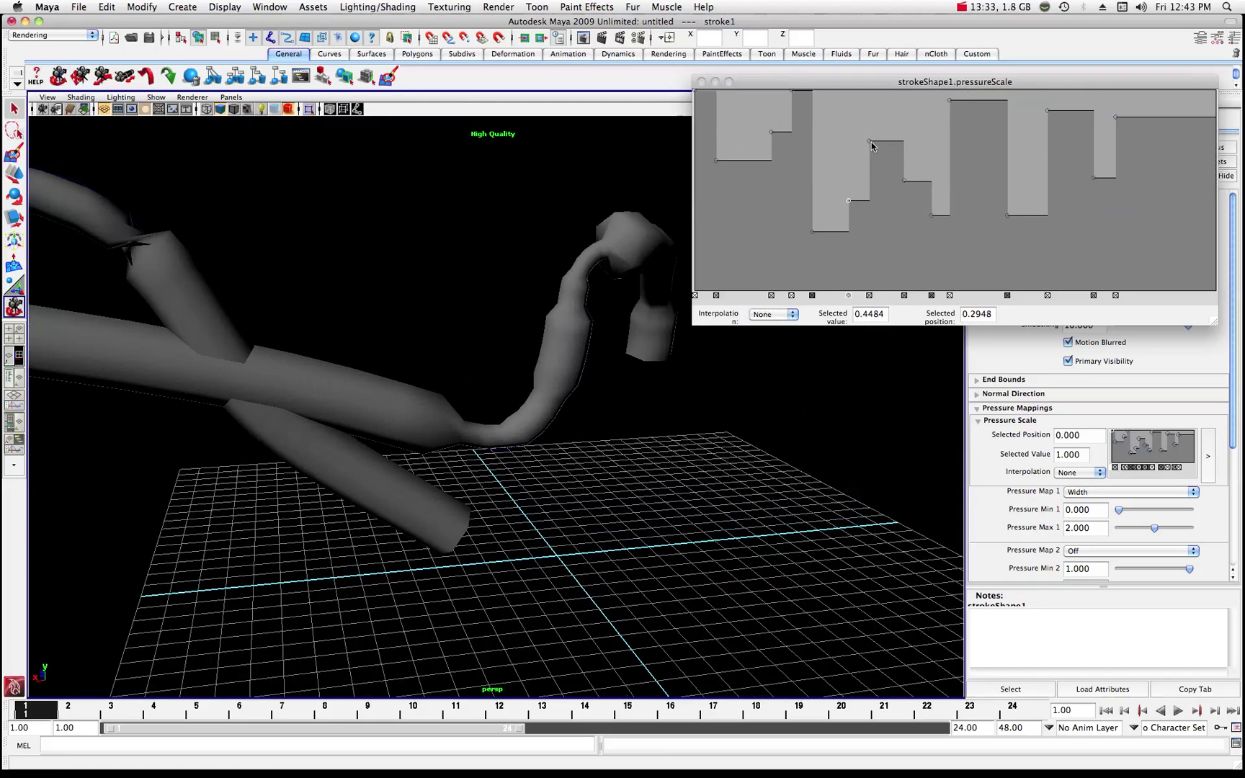
mouse_move(870, 143)
mouse_down()
mouse_move(882, 154)
mouse_move(869, 115)
mouse_up()
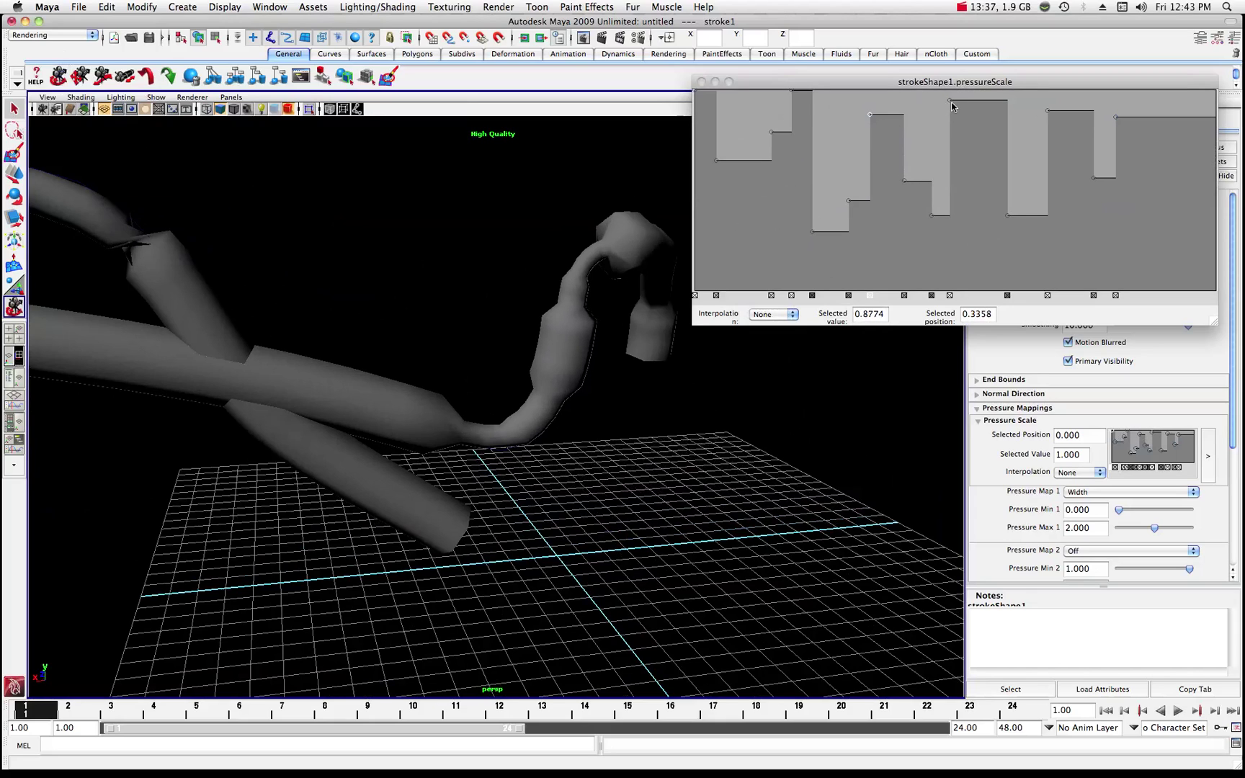
mouse_move(951, 102)
mouse_down()
mouse_move(954, 114)
mouse_move(952, 96)
mouse_move(973, 94)
mouse_move(974, 167)
mouse_move(990, 198)
mouse_up()
alt+drag(432, 303, 323, 317)
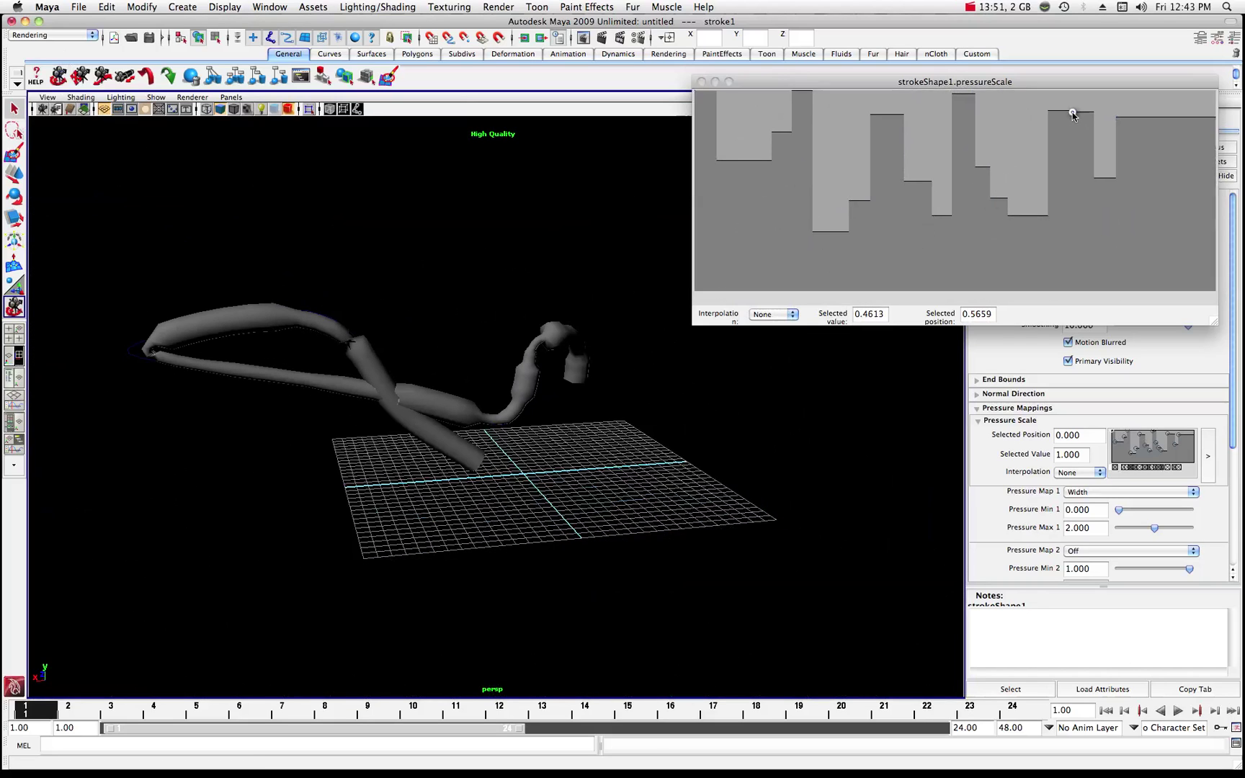
Add ramp points near the end at about 0.70, 0.52 and 0.45, then close the ramp editor.
drag(1074, 121, 1100, 228)
click(1093, 178)
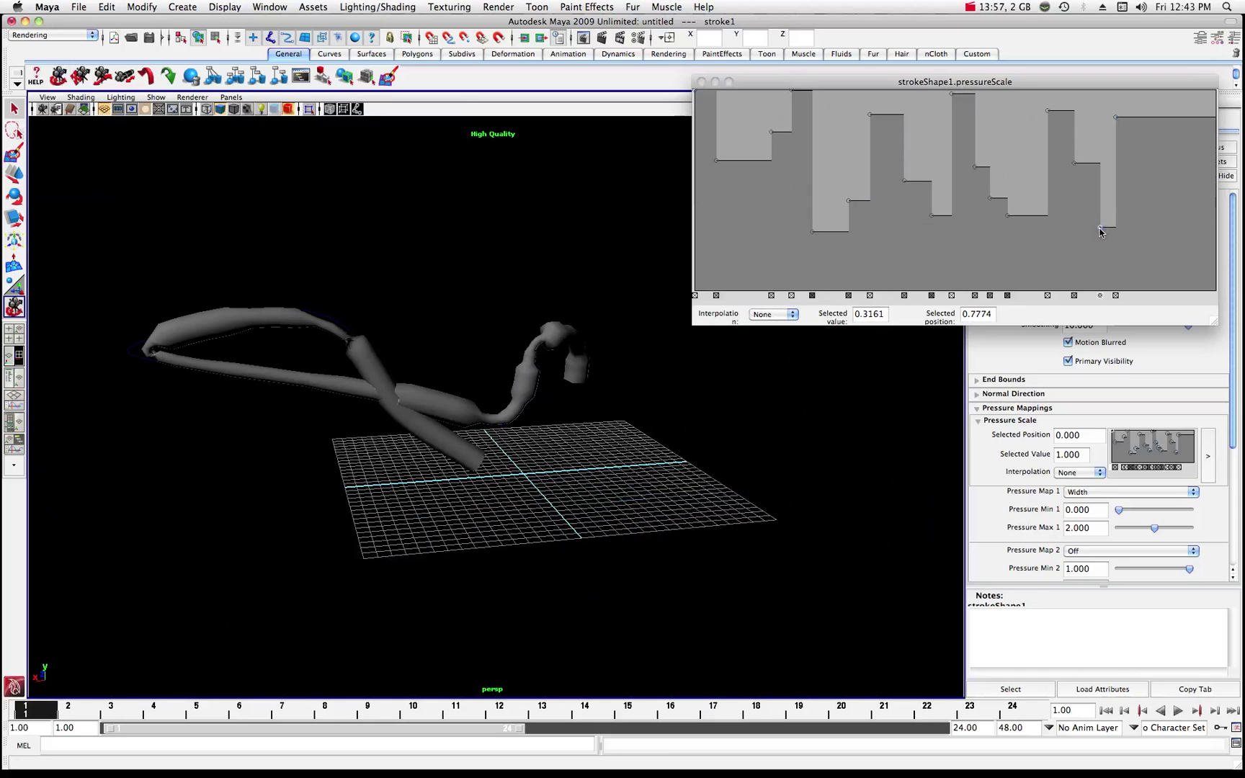
click(1134, 117)
mouse_move(1134, 121)
mouse_down()
mouse_move(1142, 189)
mouse_move(1166, 190)
mouse_move(1180, 253)
mouse_move(1179, 202)
mouse_up()
alt+drag(461, 360, 500, 361)
scroll(499, 361, up, 3)
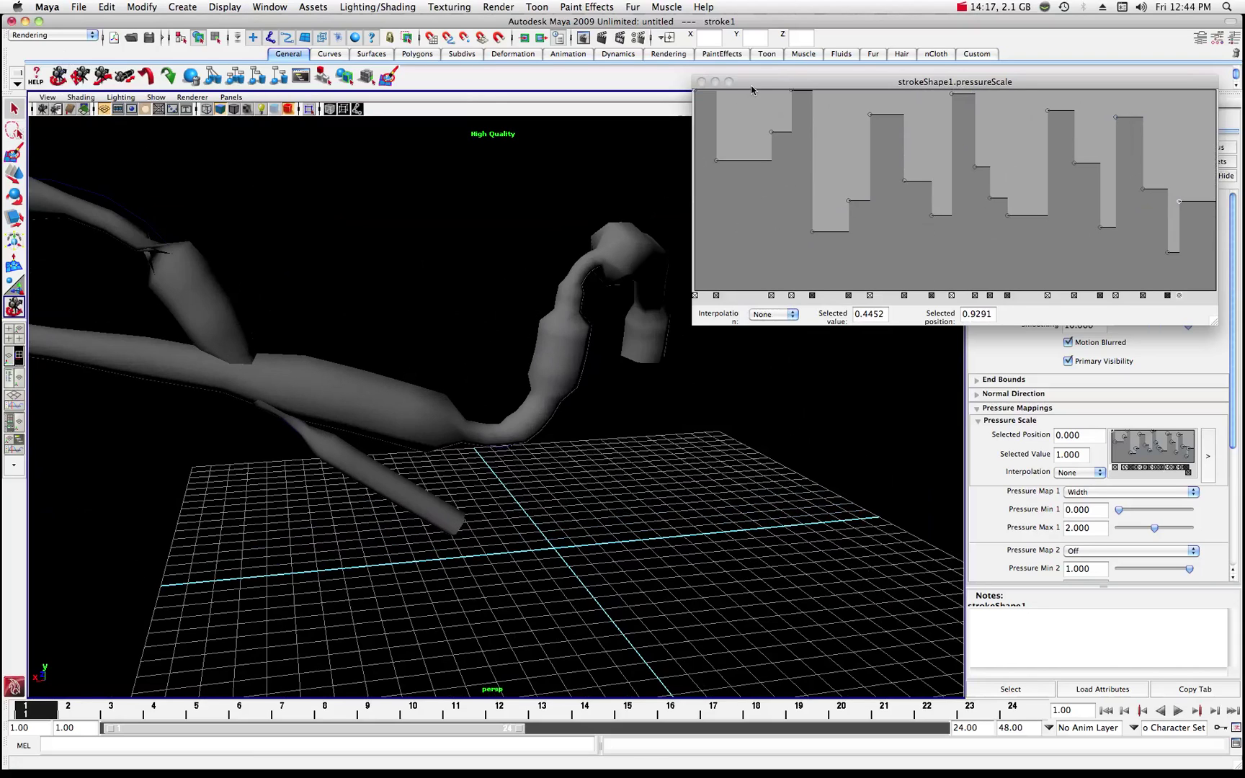
drag(751, 86, 662, 161)
click(613, 154)
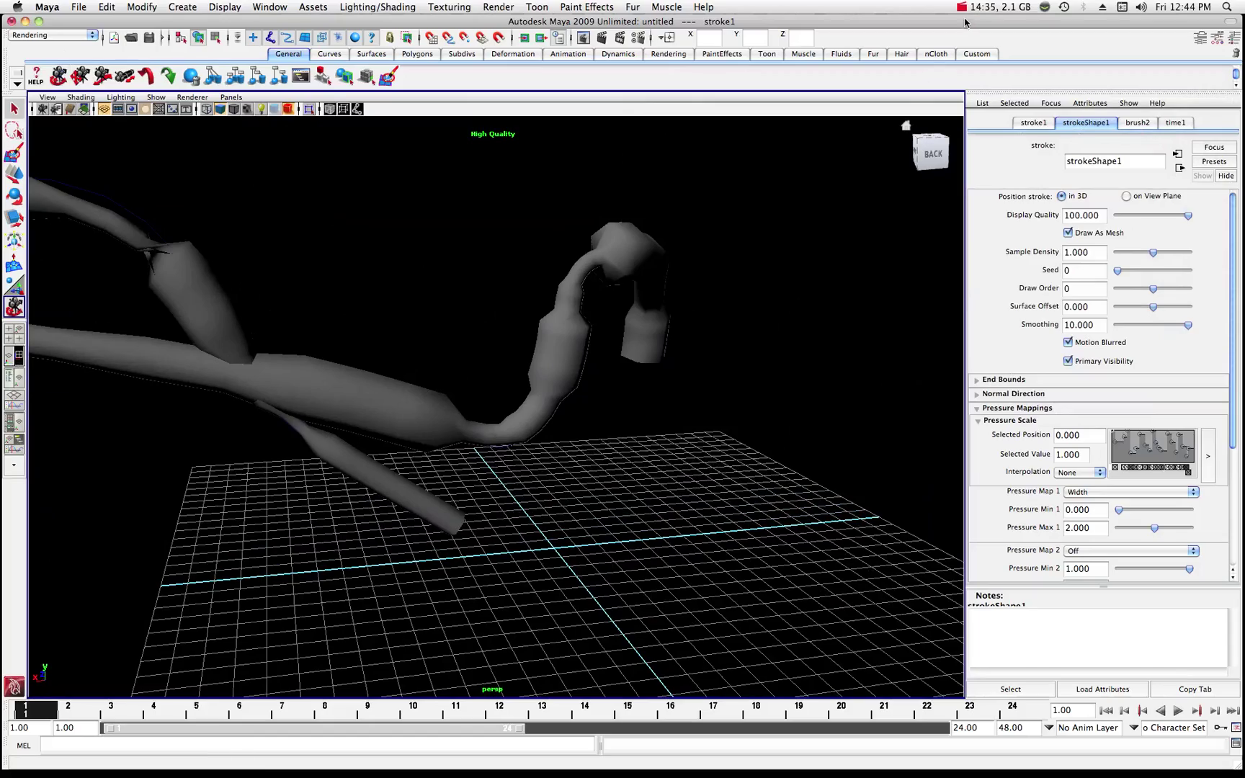
mouse_move(576, 337)
alt+mouse_down()
mouse_move(575, 369)
mouse_move(627, 340)
mouse_move(694, 339)
alt+mouse_up()
drag(574, 342, 603, 341)
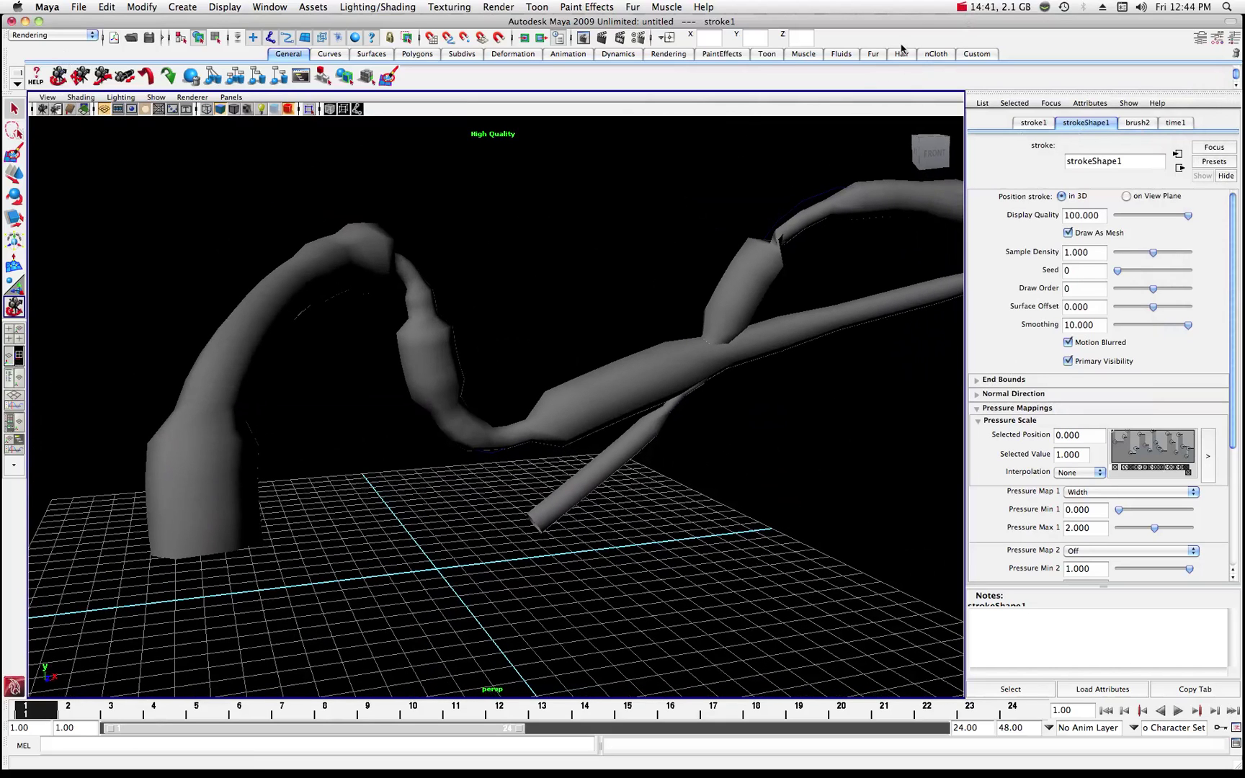